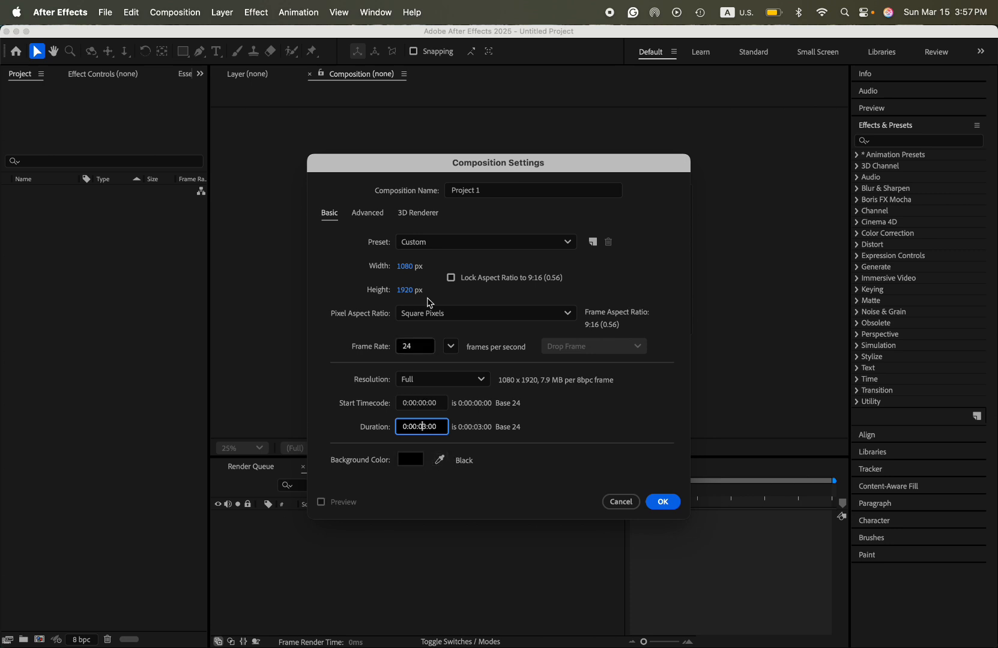
Step: Choose Cinema 4D as the 3D renderer and create the Project 1 composition with the entered settings
click(420, 214)
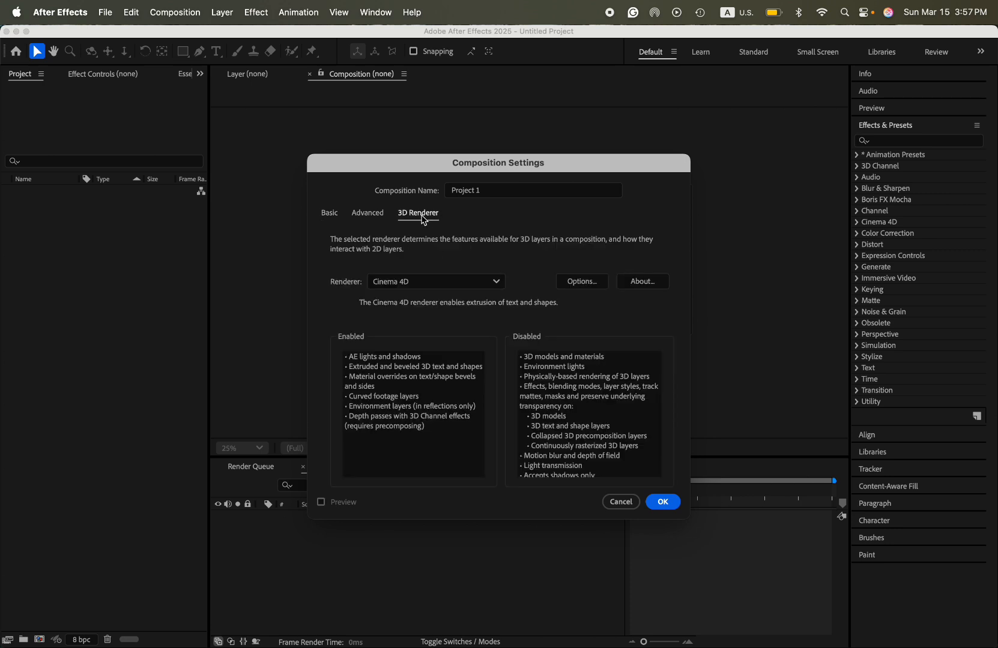
click(404, 289)
click(401, 281)
click(663, 504)
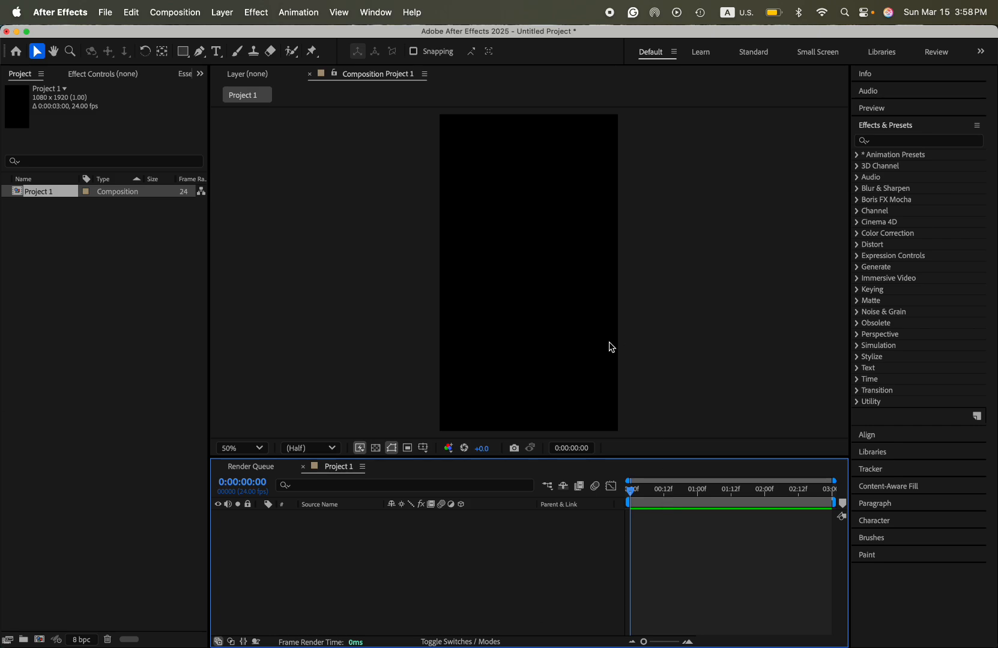
Step: Add a full-size 1080 x 1920 px light blue (98CBFF) solid as the background layer and lock it
key(ctrl+Right)
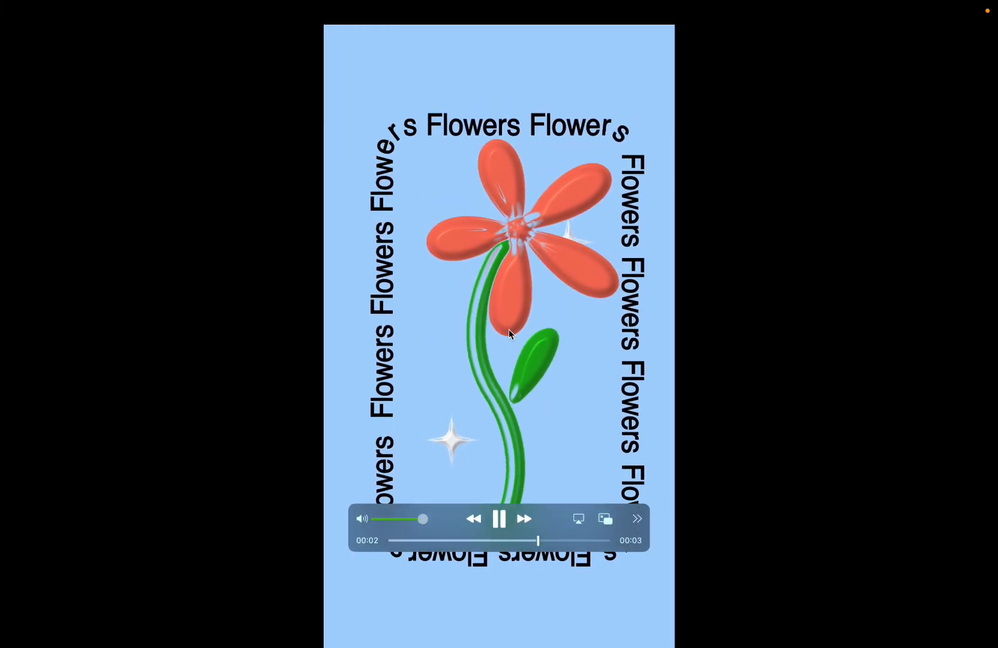
key(ctrl+Left)
right_click(328, 571)
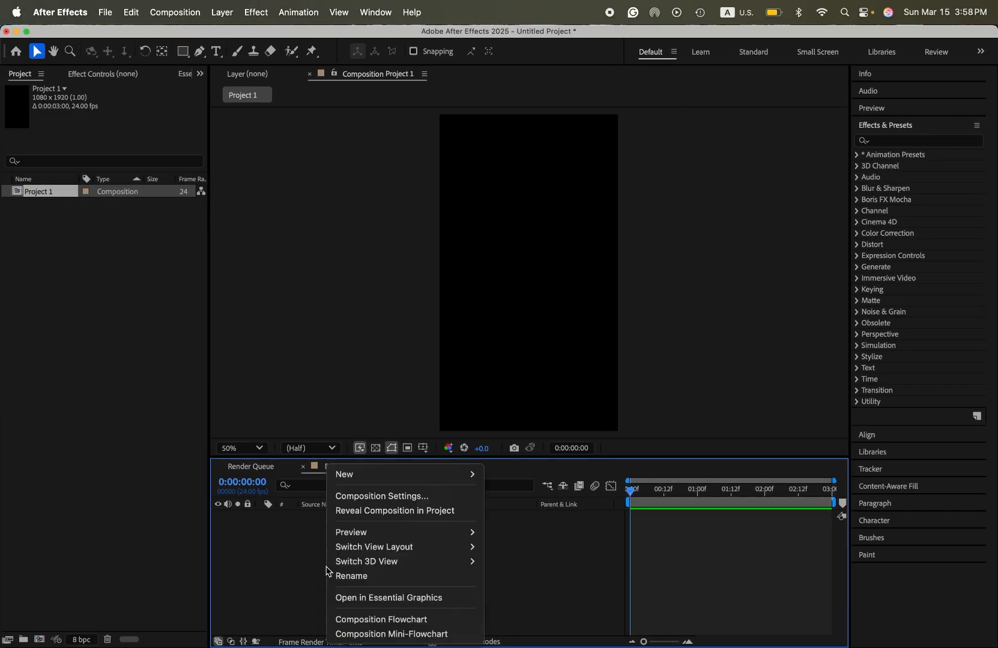
mouse_move(371, 480)
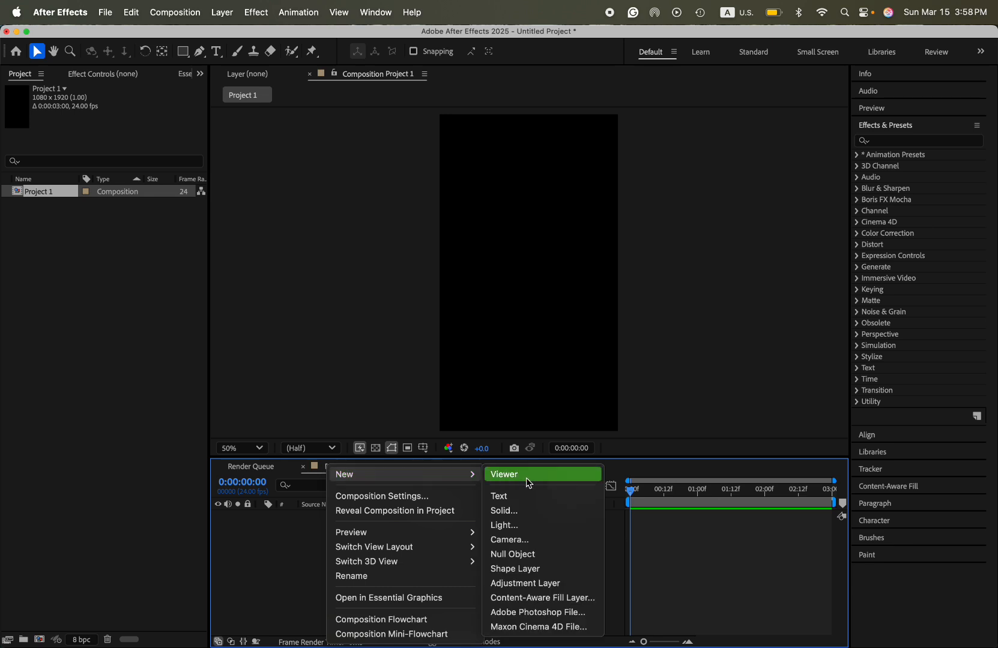
click(531, 514)
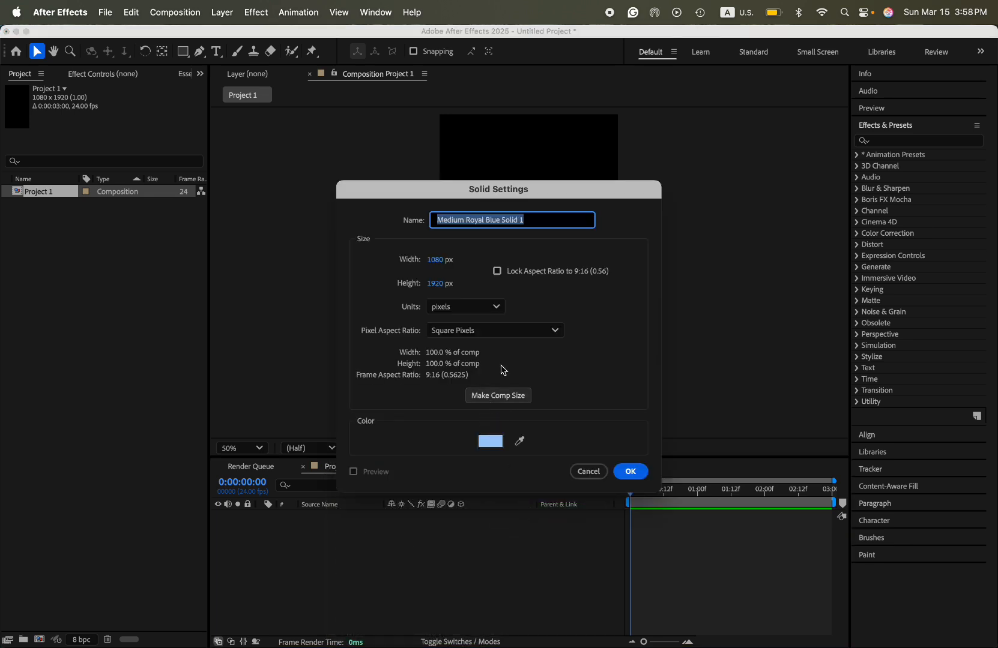
click(490, 444)
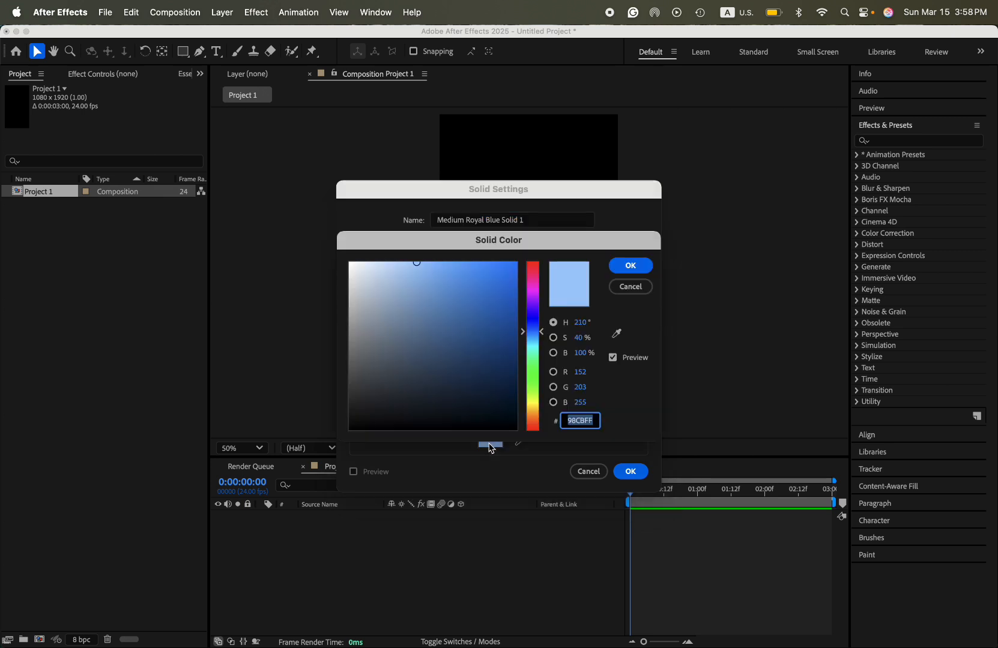
mouse_move(542, 306)
mouse_down()
mouse_move(531, 275)
mouse_move(532, 379)
mouse_move(504, 443)
mouse_move(531, 290)
mouse_up()
click(631, 286)
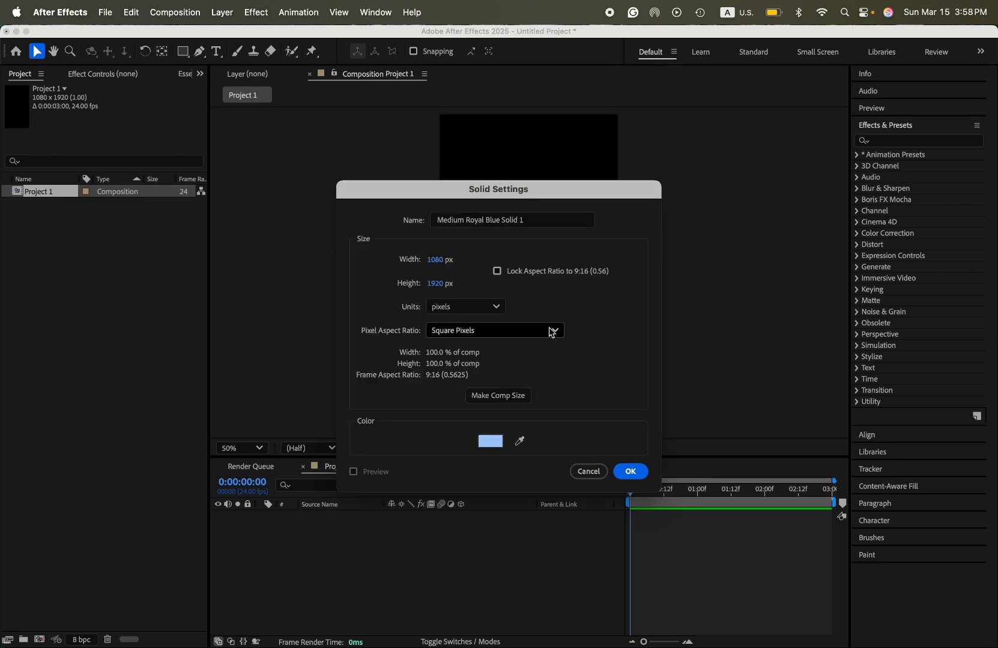
click(631, 471)
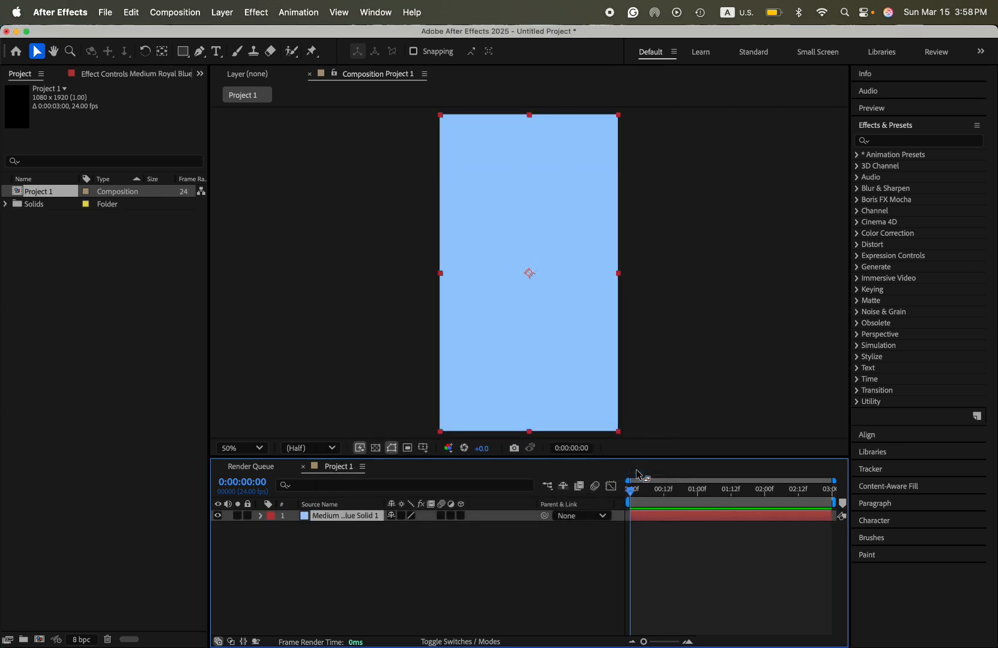
click(248, 516)
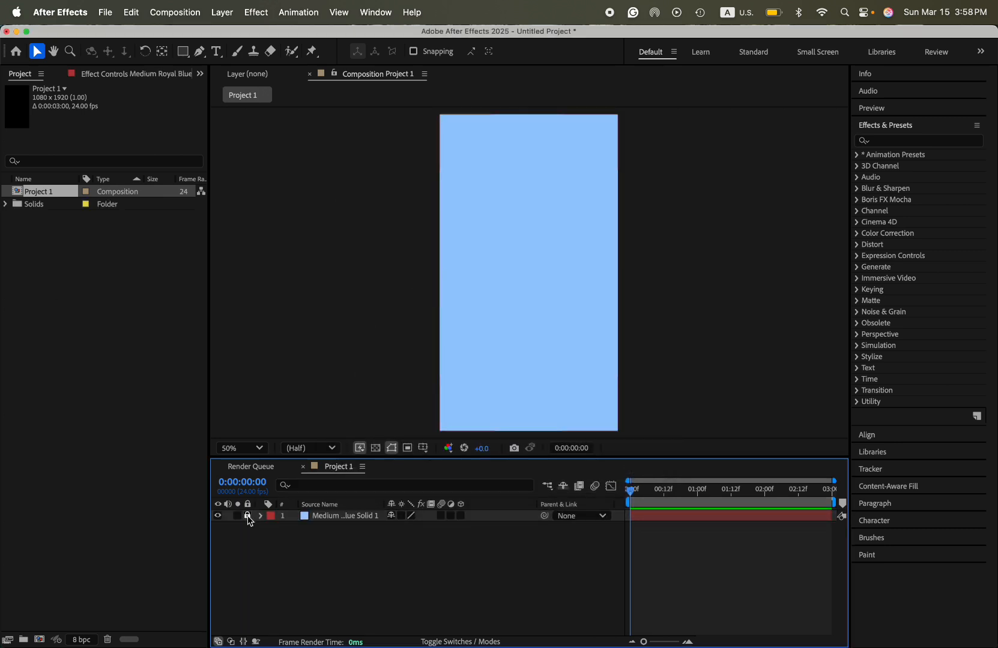
Step: Add a shape layer and set the shape fill to white (FFFFFF) and the stroke to None
right_click(344, 567)
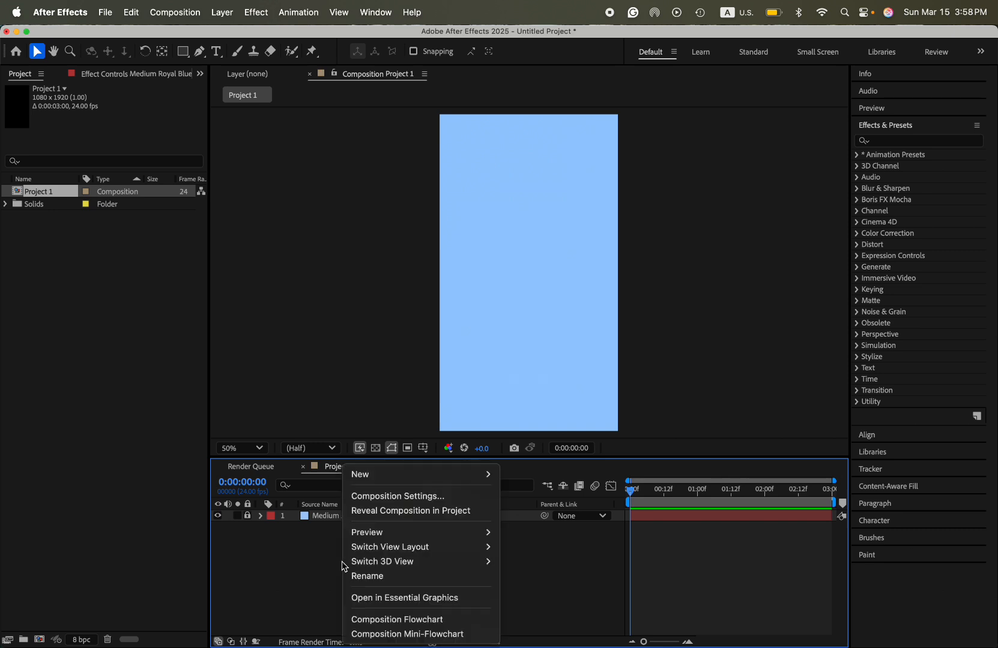
mouse_move(401, 475)
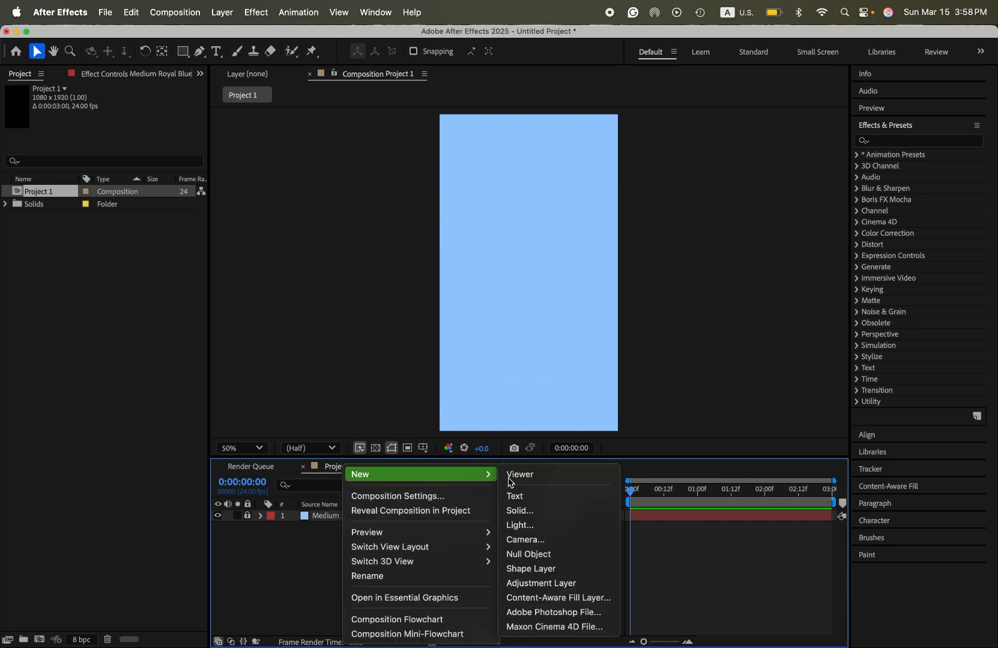
click(551, 568)
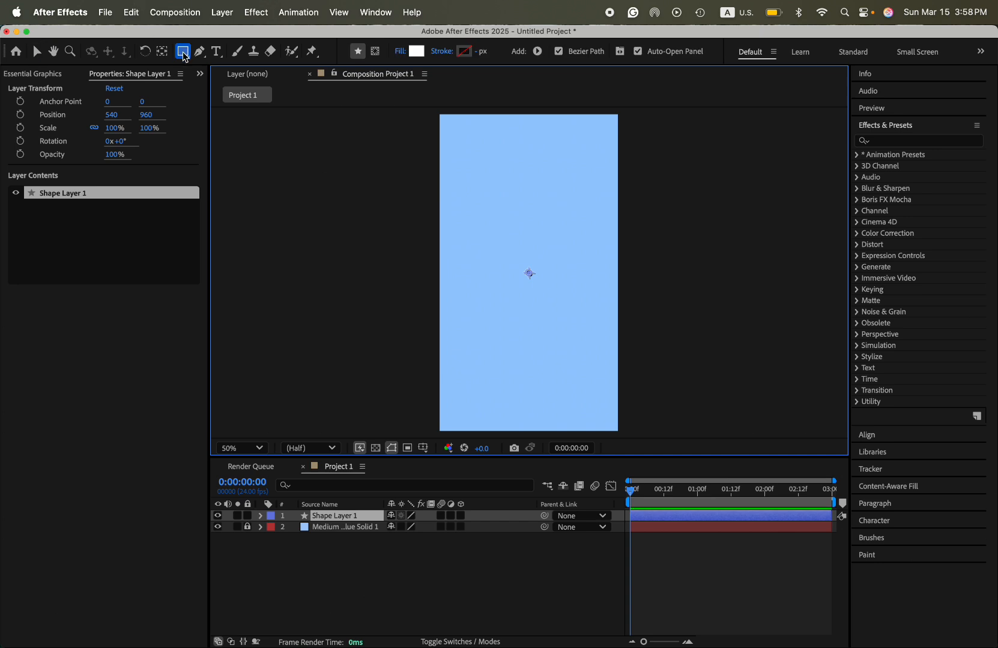
click(416, 52)
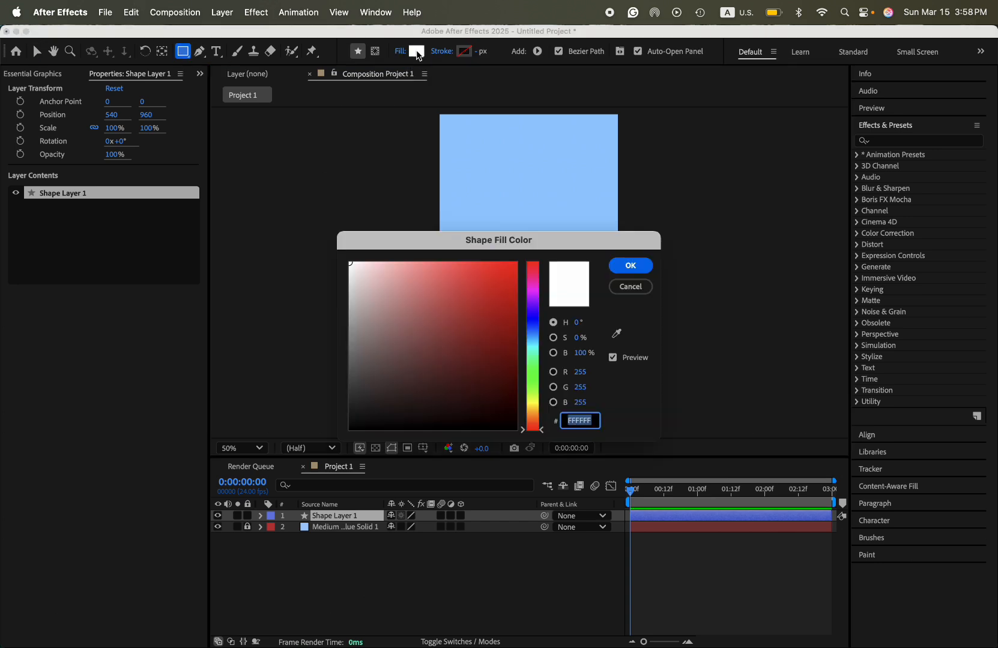
click(629, 268)
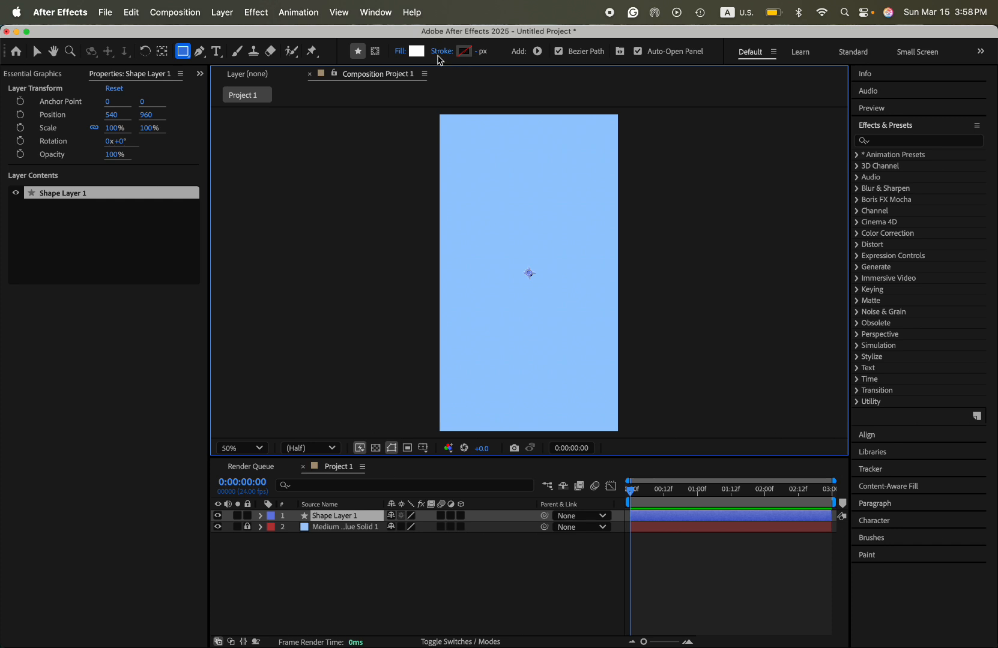
click(440, 52)
click(450, 311)
click(430, 312)
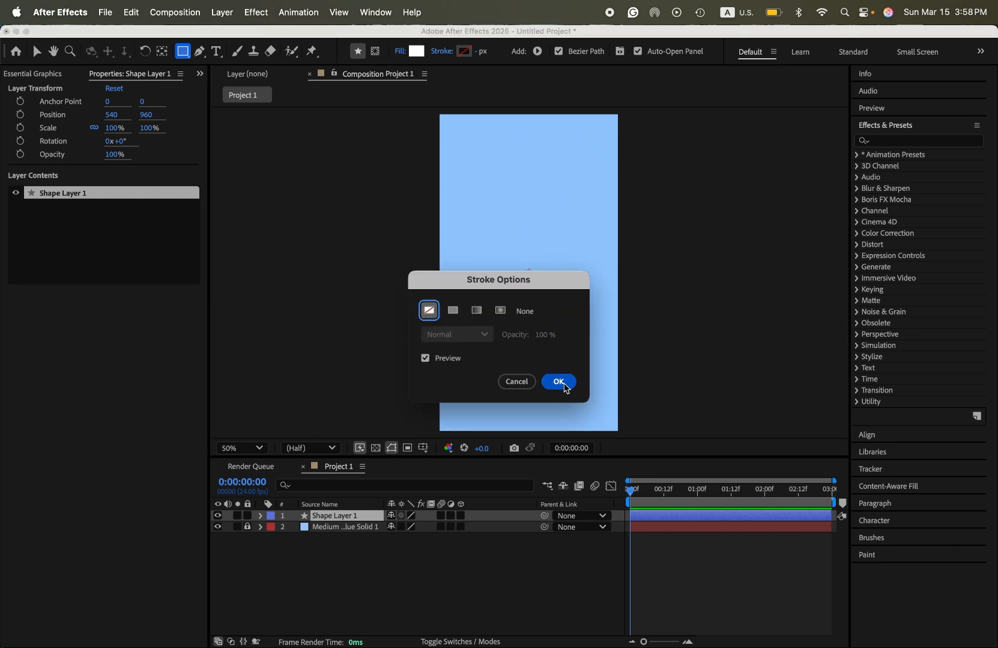
click(559, 382)
Step: Draw a small white square near the centre of the composition and rotate its layer 45° into a diamond
drag(510, 255, 554, 299)
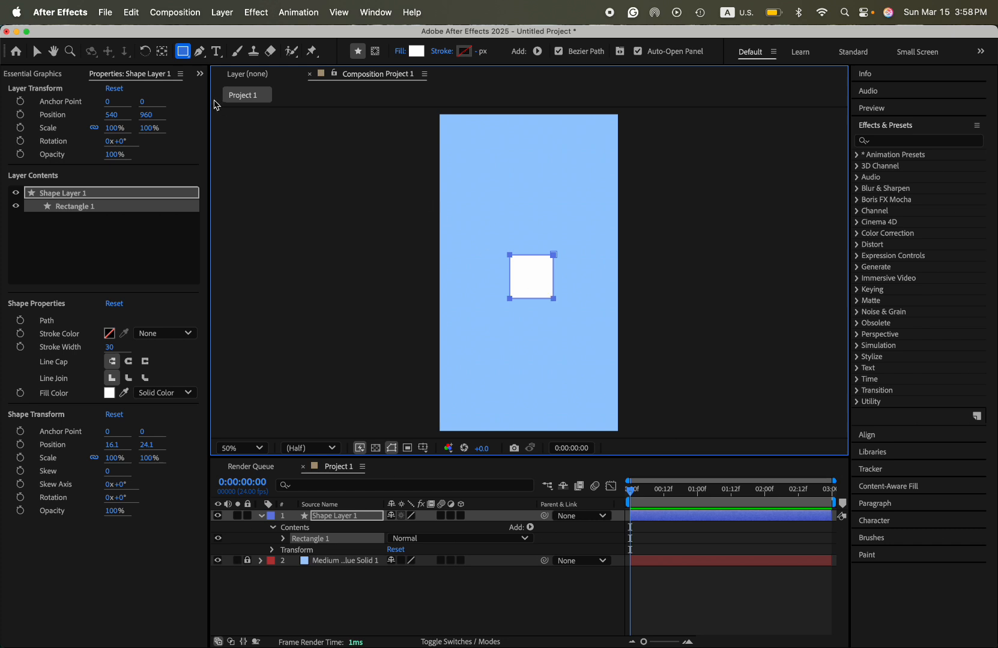
click(145, 53)
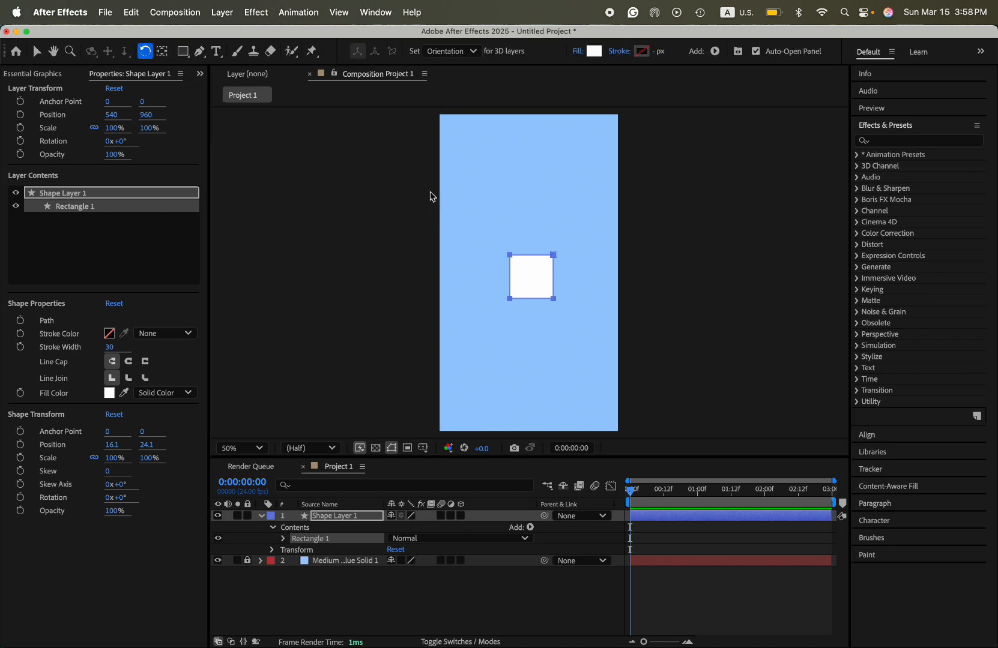
click(508, 246)
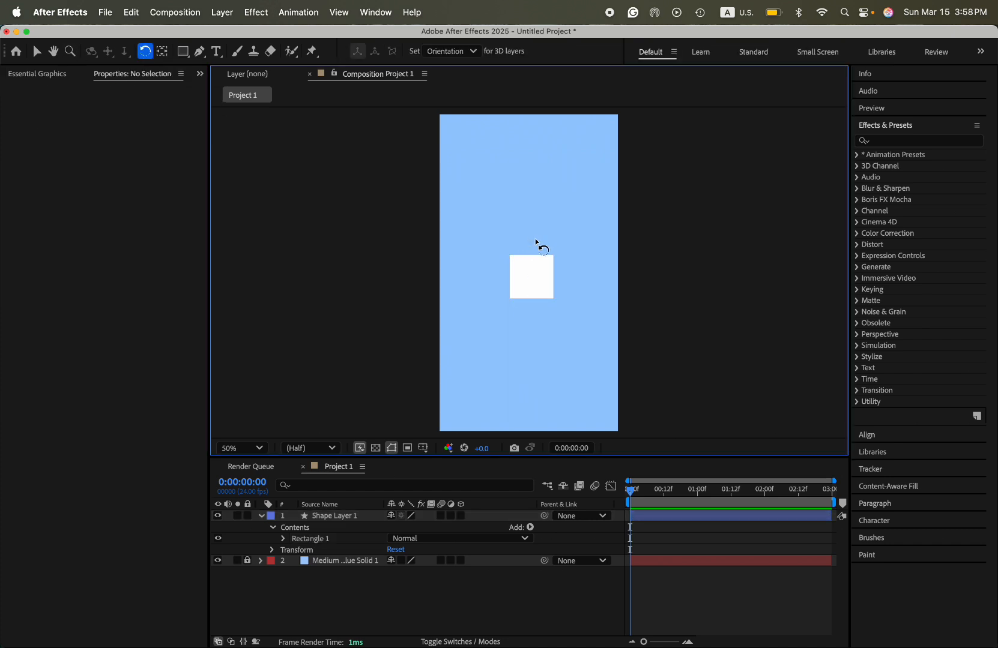
click(515, 278)
click(507, 246)
click(526, 273)
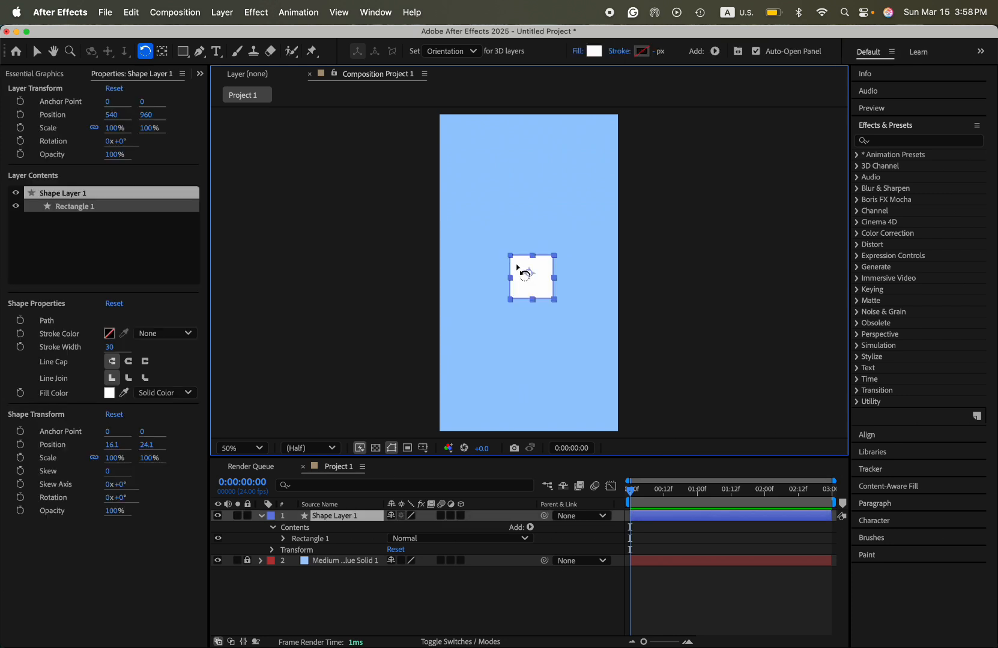
drag(514, 259, 532, 249)
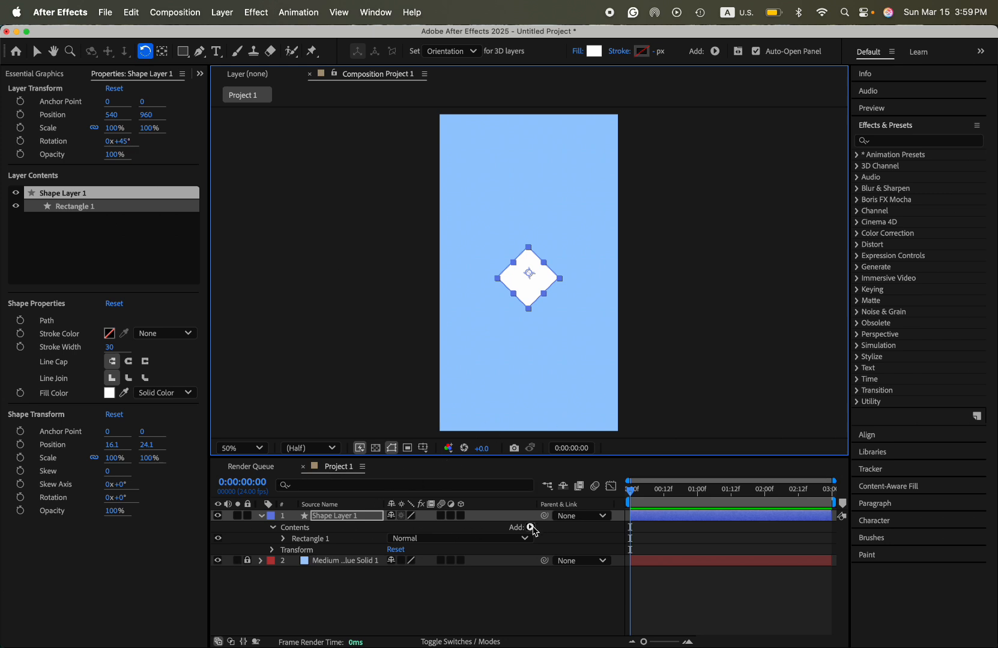
Step: Add Pucker & Bloat to the diamond's shape layer and set its amount to -92 to form a four-pointed star
click(531, 528)
click(540, 530)
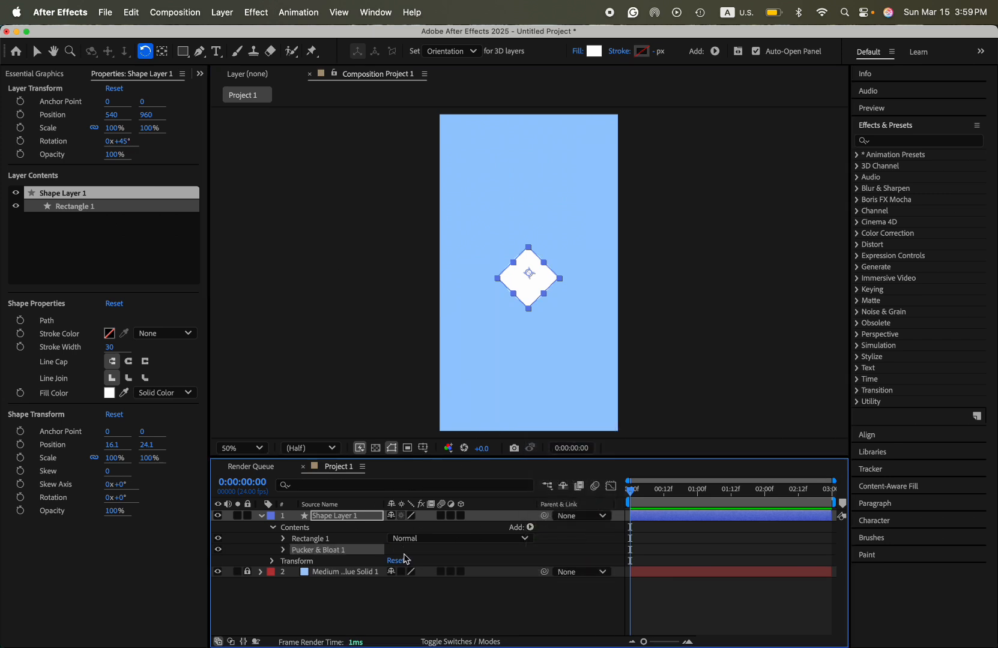
click(284, 550)
drag(392, 563, 318, 557)
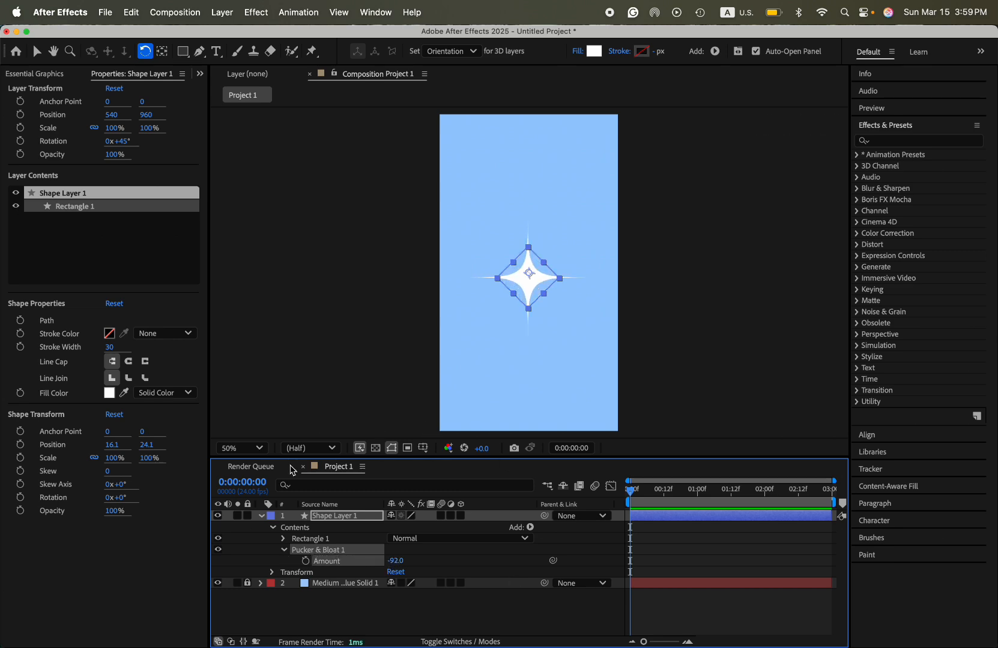
Step: Deselect the star layer and play the reference flower video to check how its sparkles animate
click(342, 518)
click(397, 396)
key(ctrl+Right)
key(space)
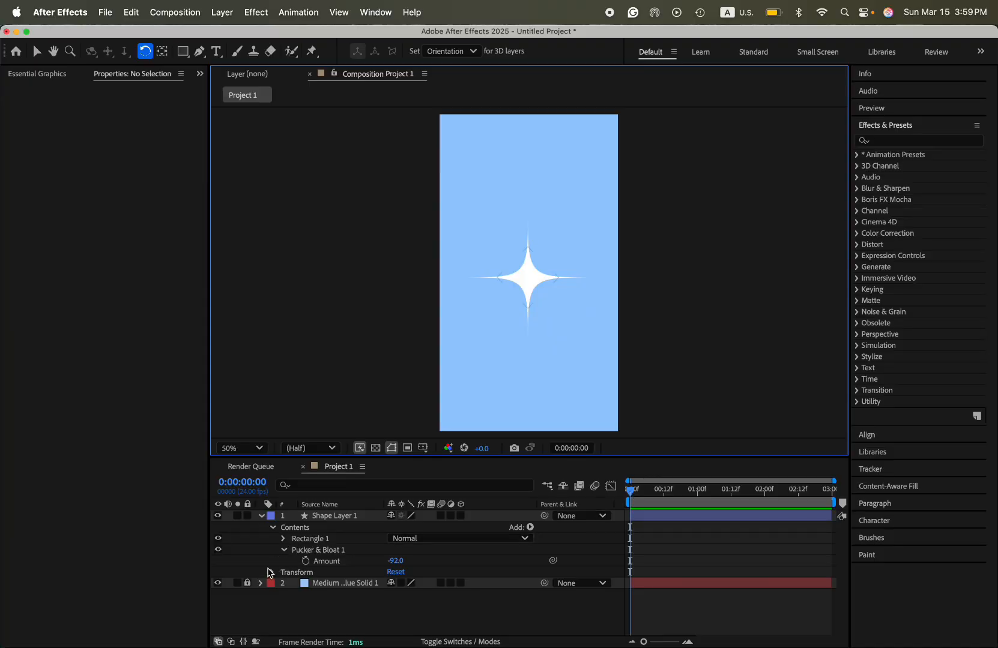
Step: Keyframe the star layer's scale at 100% at 0:00:00:00 and 50% at 0:00:00:12
click(271, 573)
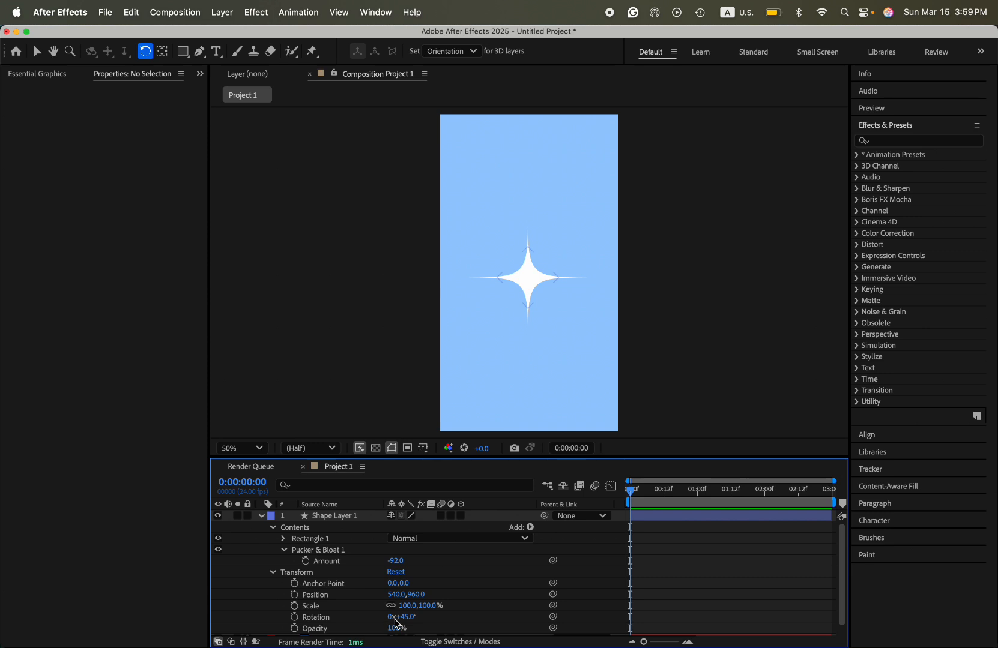
click(295, 607)
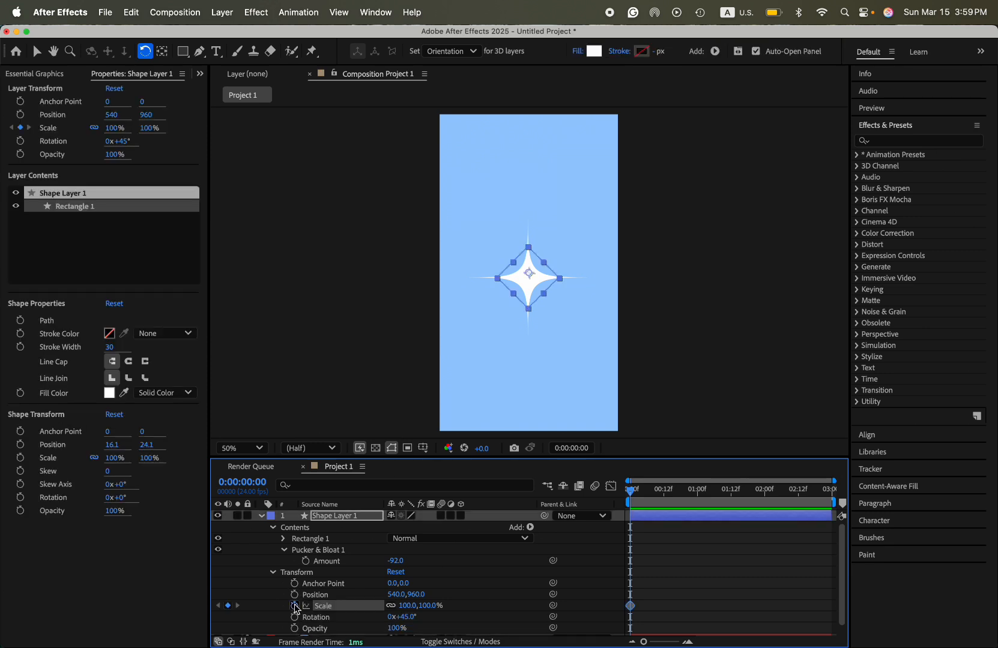
drag(654, 501, 664, 501)
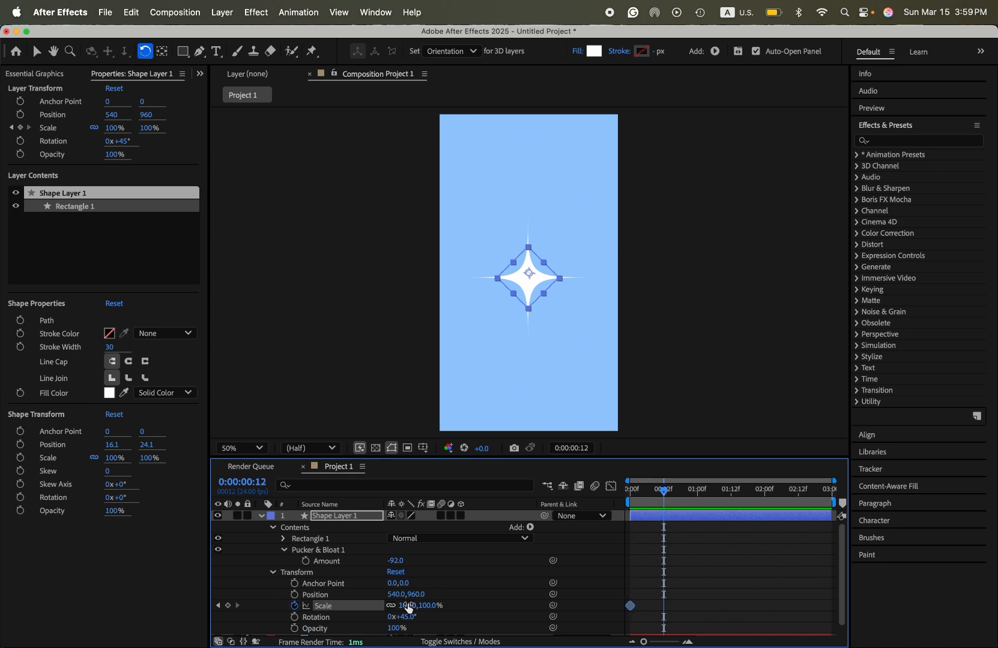
click(408, 606)
text(50)
click(452, 613)
Step: Add a 100% scale keyframe to the star layer at 0:00:01:00 and preview the scale animation
drag(688, 503, 701, 505)
click(406, 606)
text(100)
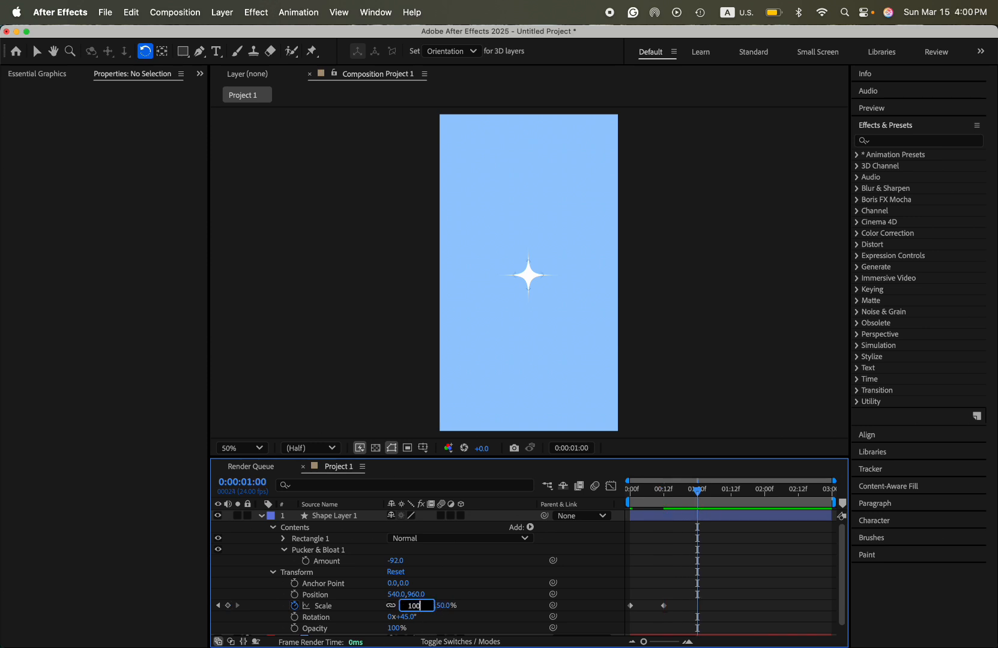
key(Return)
click(735, 574)
key(space)
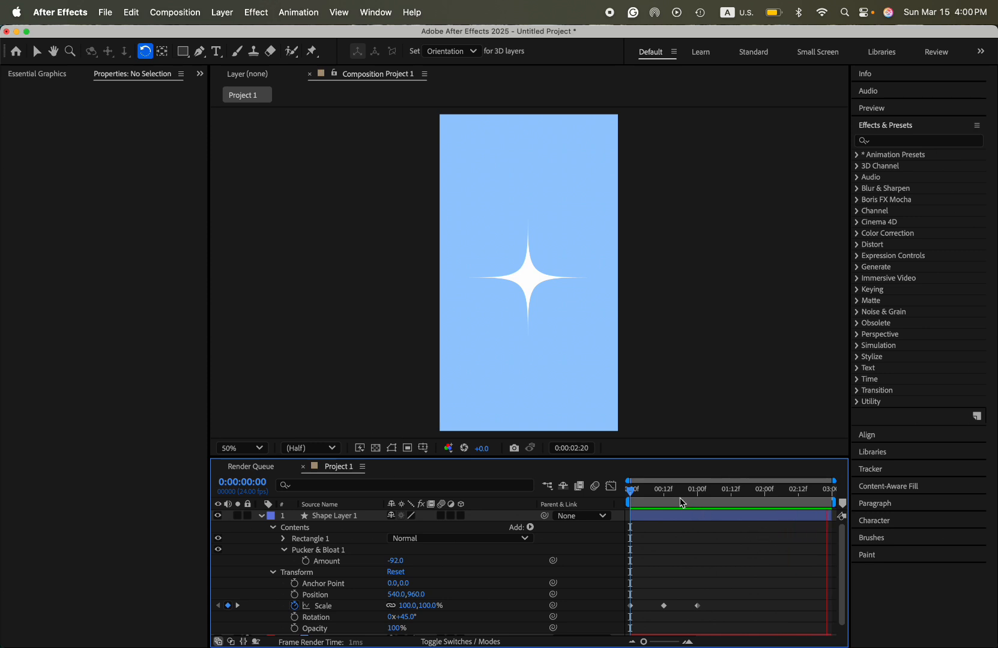
Step: Keyframe the star layer's opacity at 100% at 0:00:00:00 and 30% at 0:00:00:12
drag(681, 503, 613, 502)
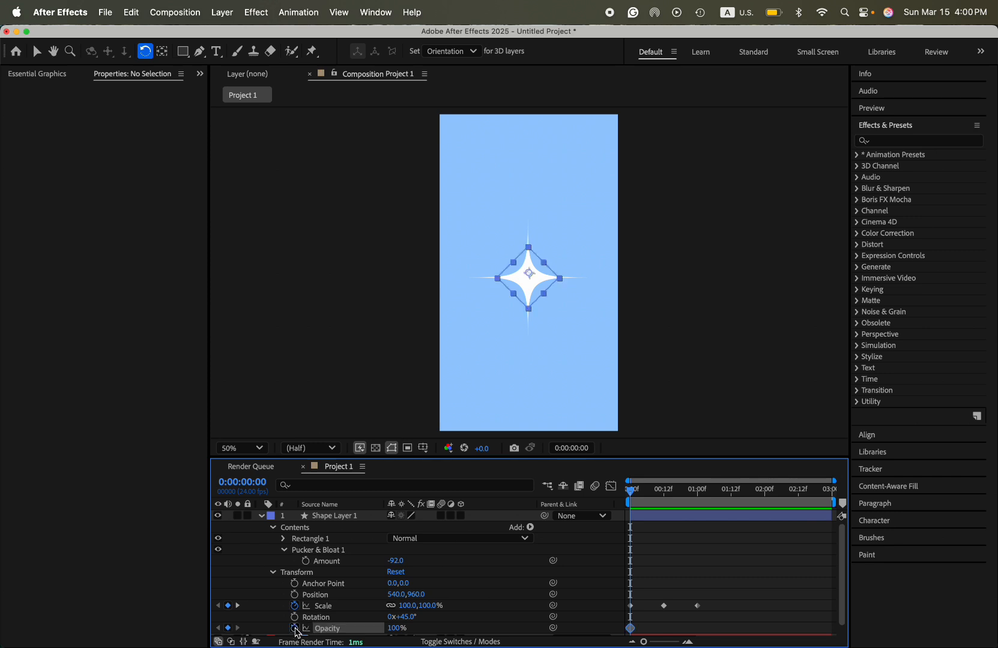
click(294, 628)
drag(635, 497, 668, 501)
click(399, 628)
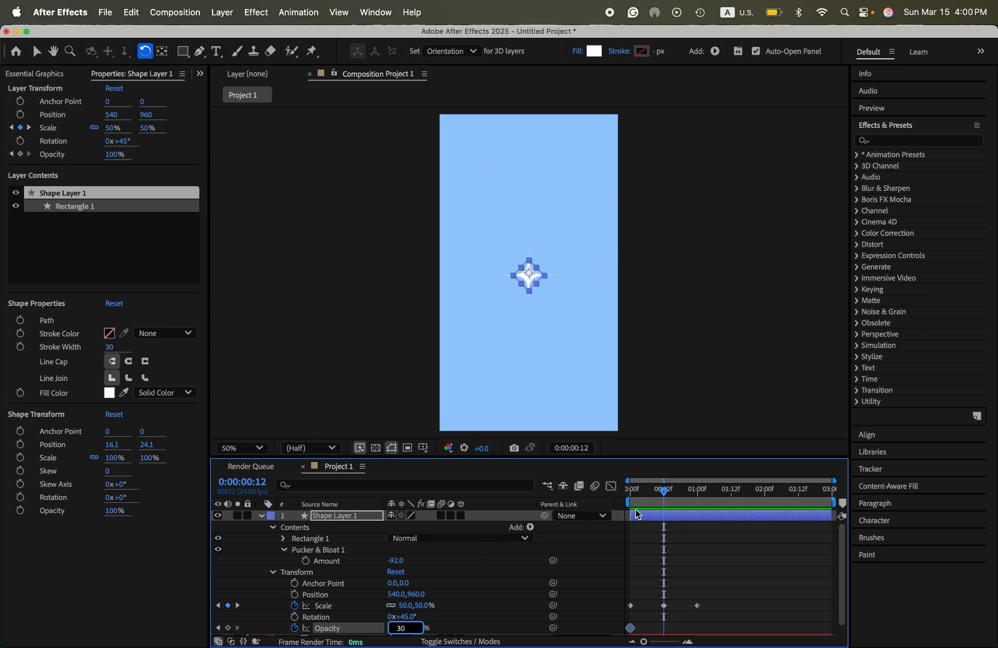
Step: Add a 100% opacity keyframe to the star layer at 0:00:01:00 and preview the twinkle animation
drag(668, 495, 700, 494)
click(395, 628)
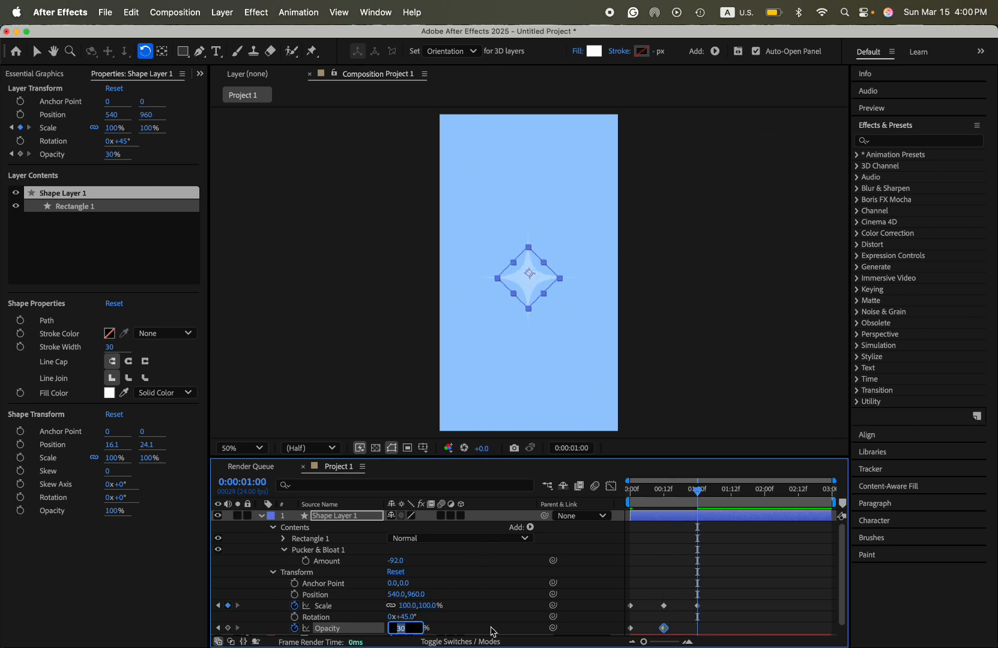
key(Return)
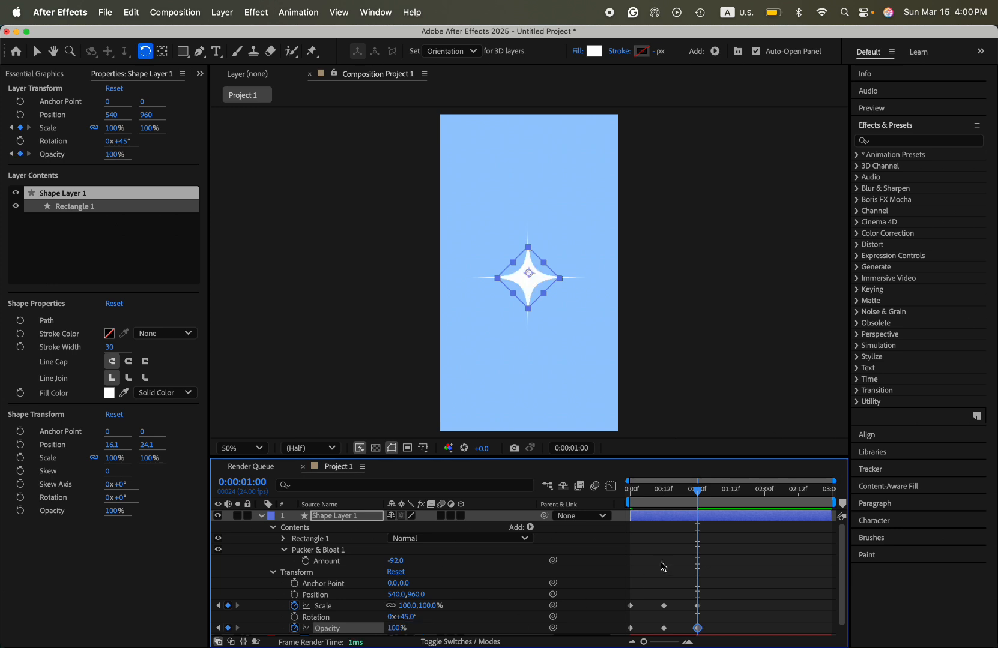
key(space)
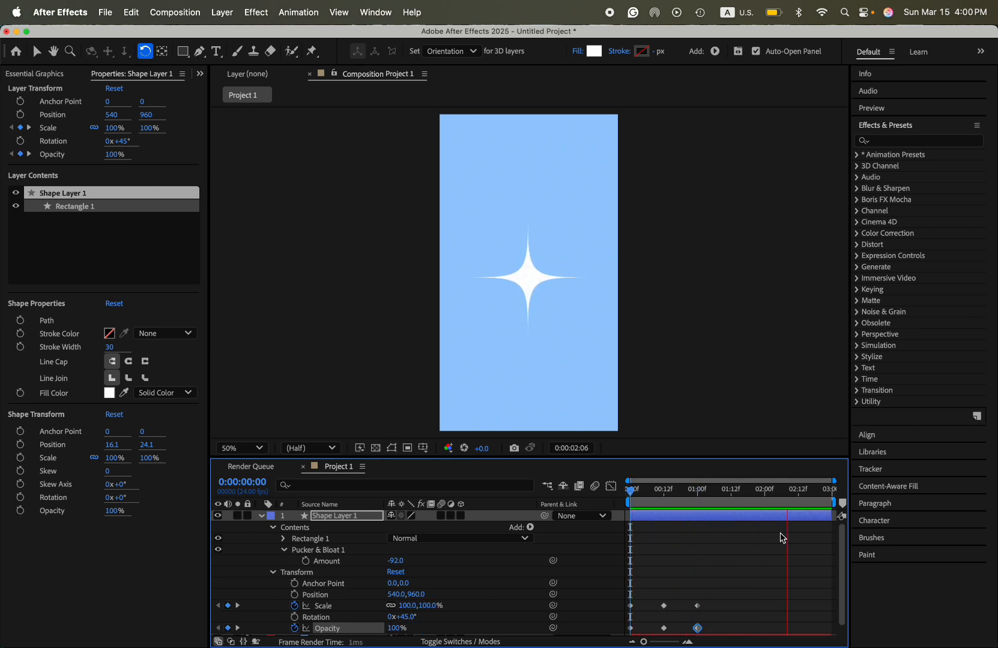
key(space)
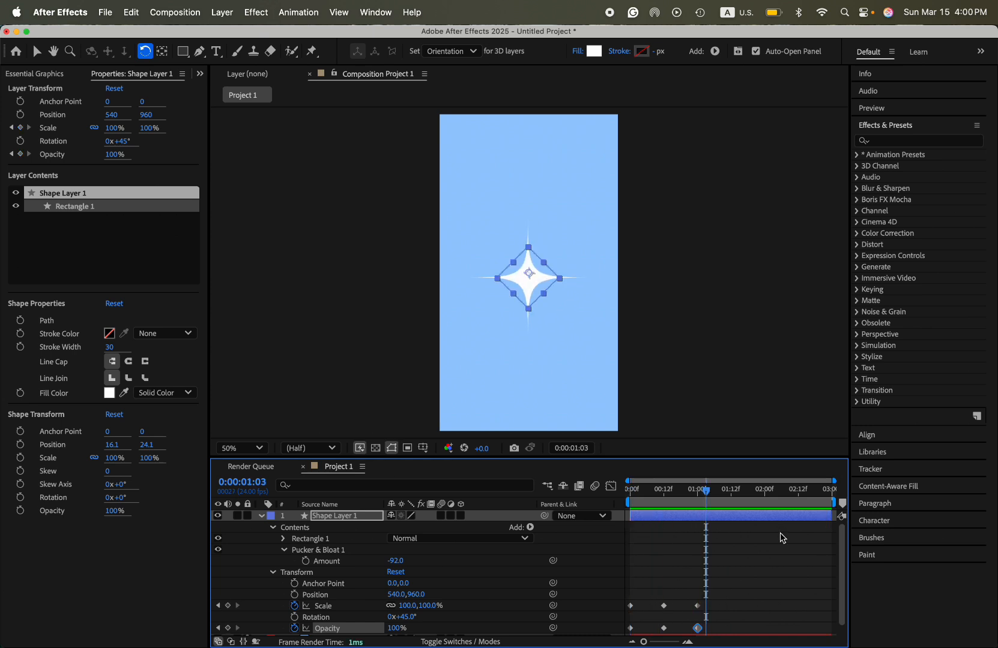
Step: Apply Easy Ease to all of the star's scale and opacity keyframes and preview the smoothed twinkle from the start
click(734, 575)
drag(733, 570, 619, 631)
right_click(664, 606)
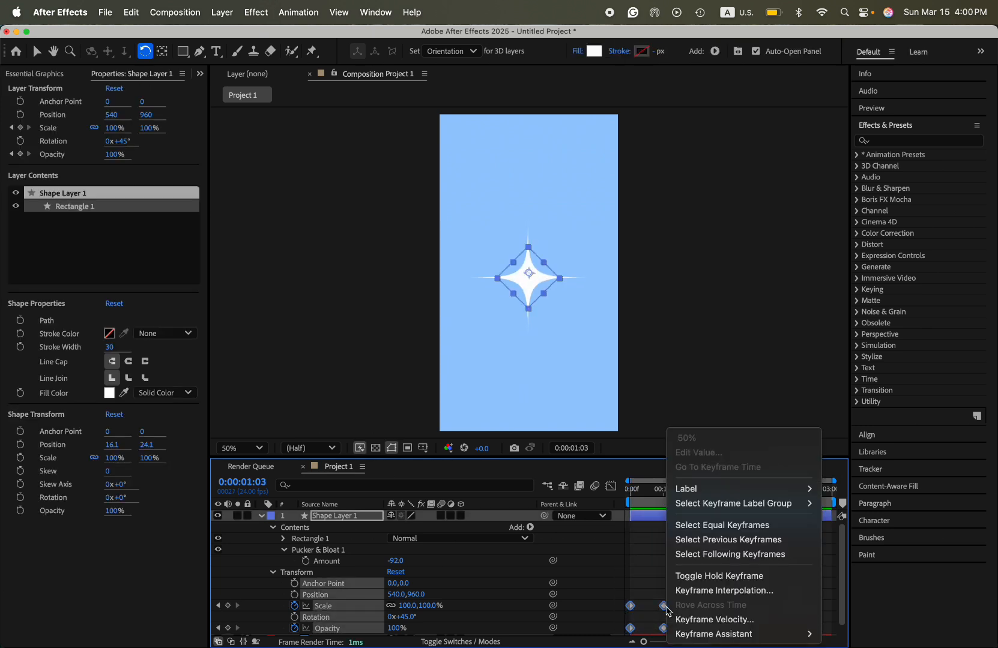
mouse_move(715, 634)
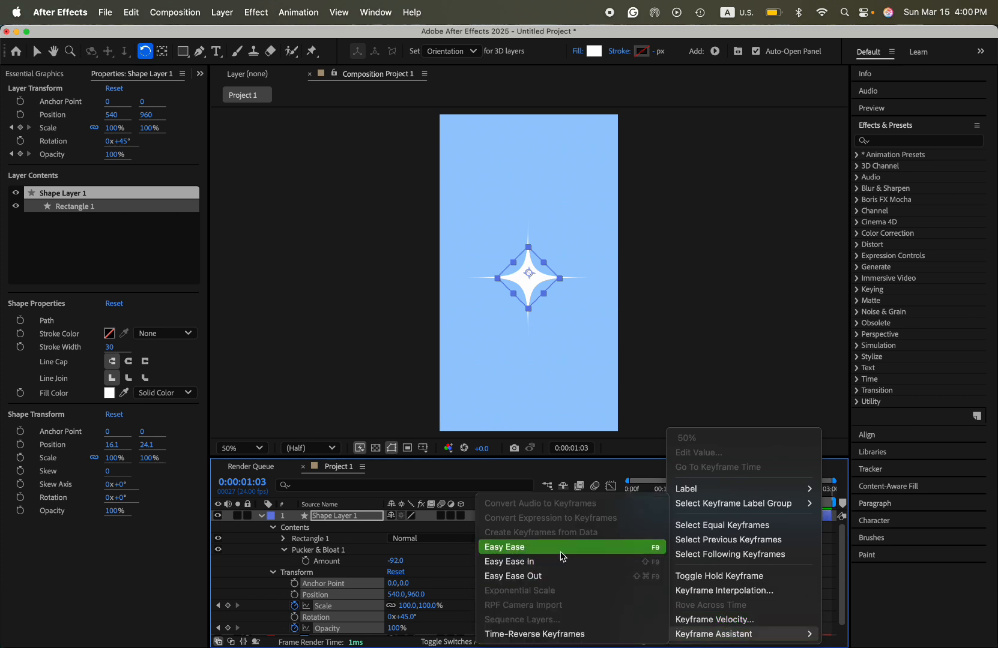
click(563, 557)
drag(695, 490, 622, 494)
key(space)
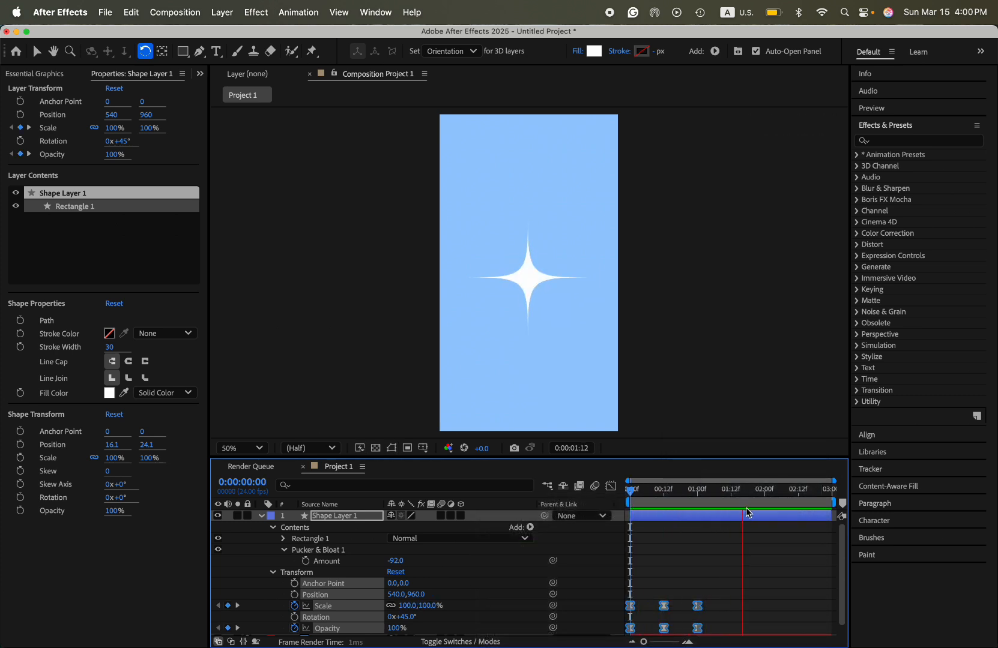
Step: Copy the star's scale and opacity keyframes and paste them so the repeated twinkle starts at about 0:00:01:22
drag(717, 576, 619, 638)
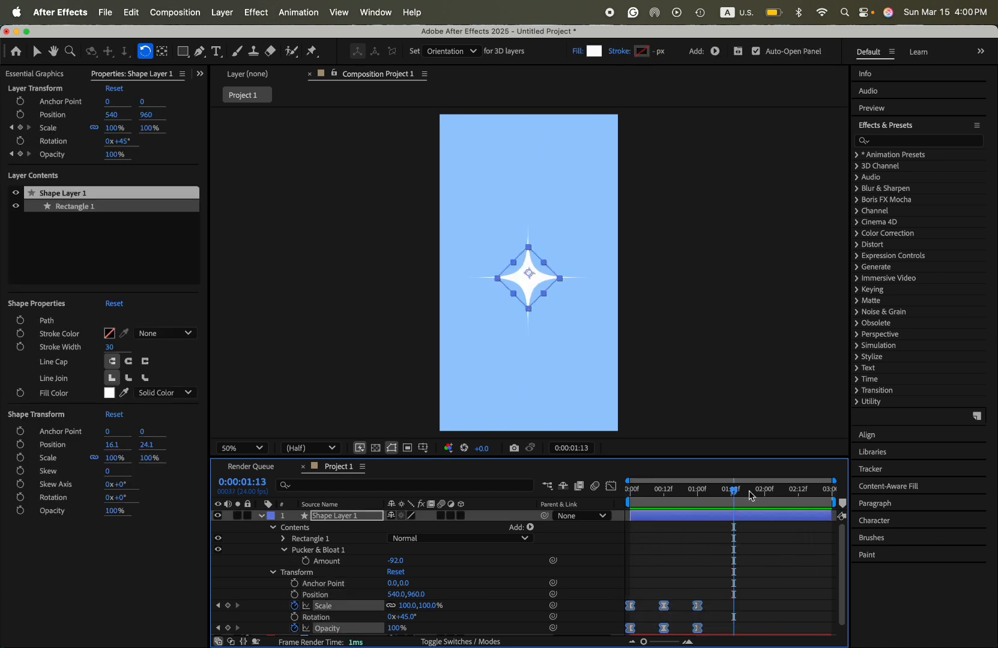
drag(733, 494, 742, 494)
key(ctrl+v)
drag(726, 590, 826, 634)
drag(743, 493, 572, 505)
Step: Rename the four-pointed star's shape layer as Star
right_click(335, 519)
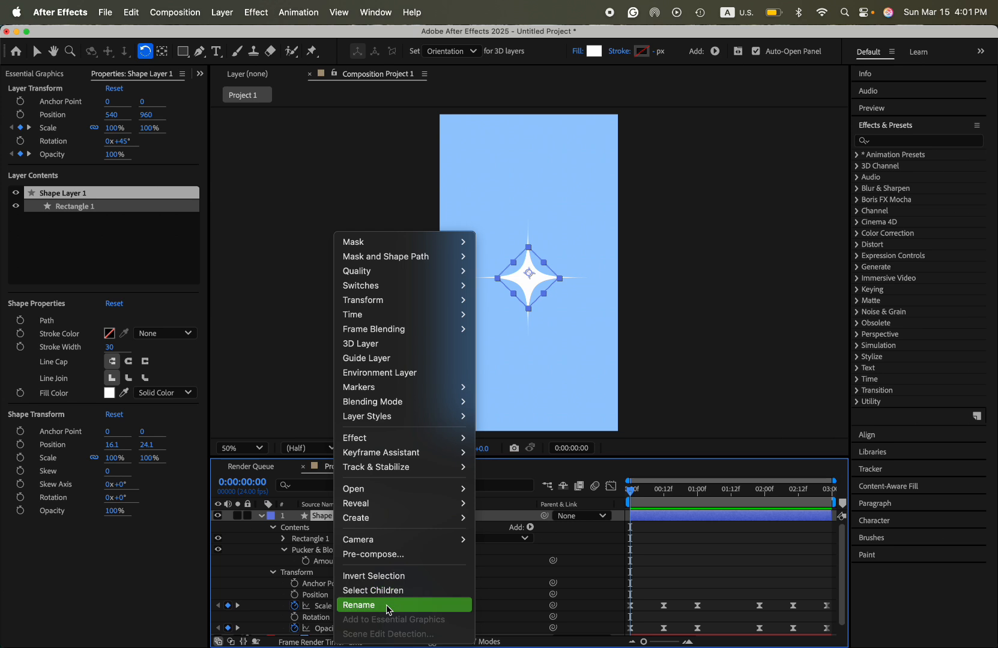
click(389, 603)
text(S)
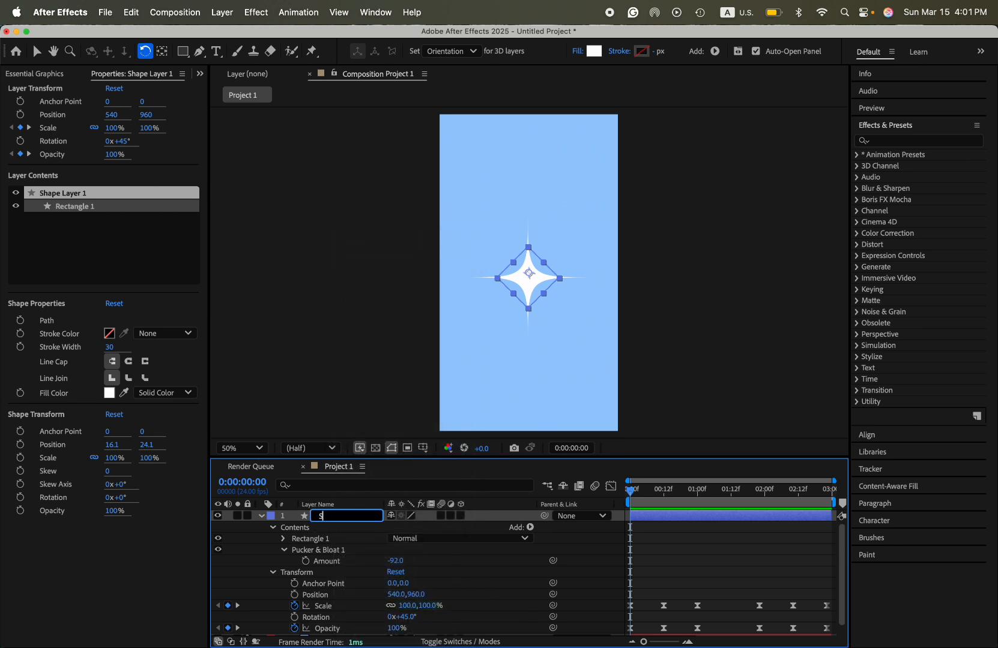
click(341, 552)
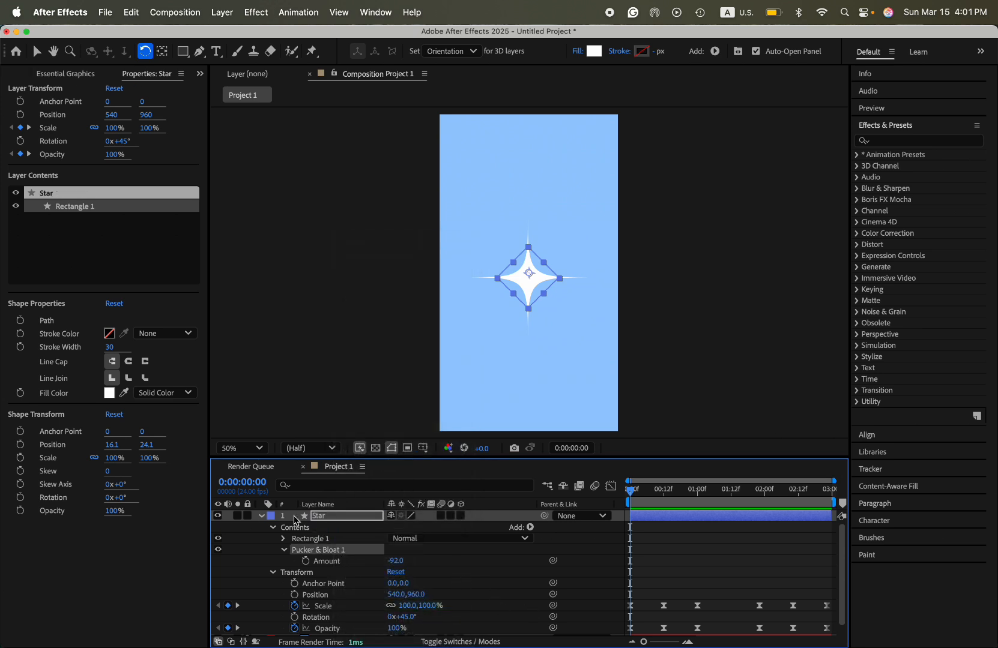
Step: Collapse the Star layer's properties, then lock and hide the layer
click(262, 517)
click(247, 517)
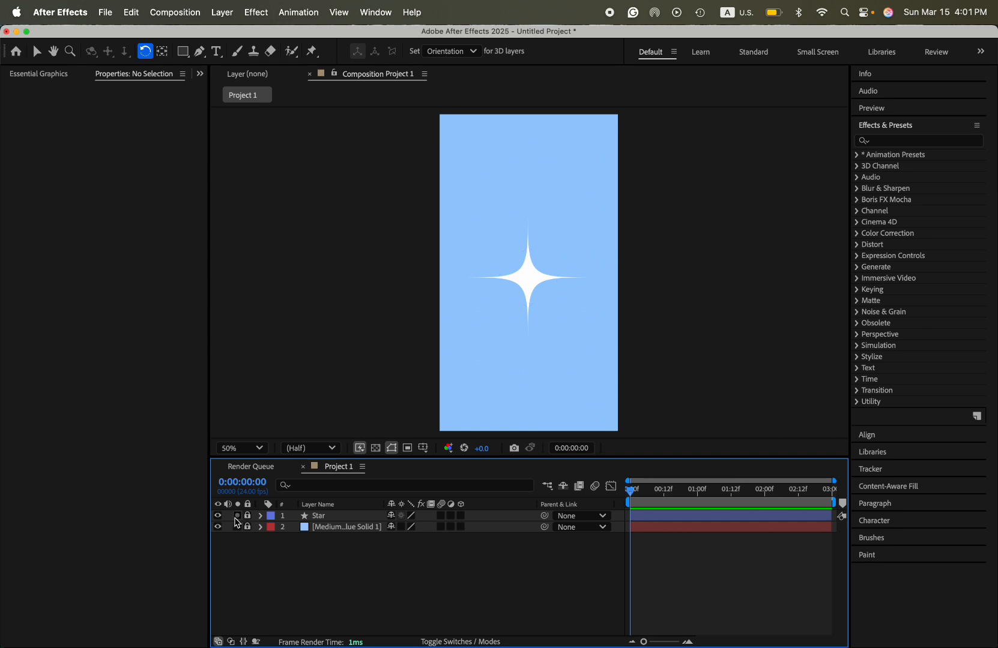
click(217, 516)
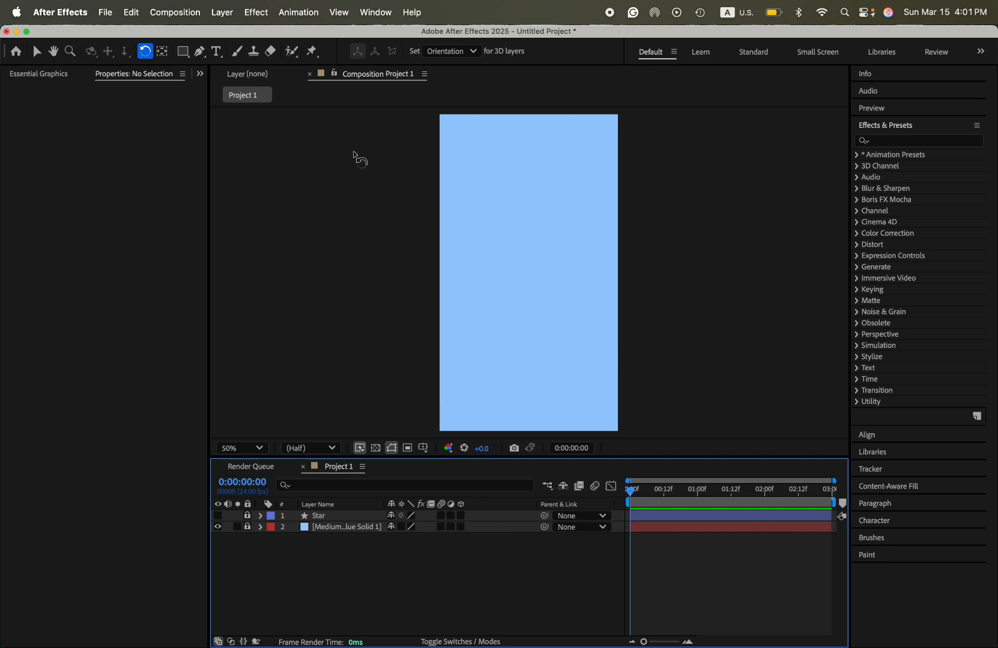
Step: Create a new text layer reading "Flowers Flowers" in the composition
right_click(318, 559)
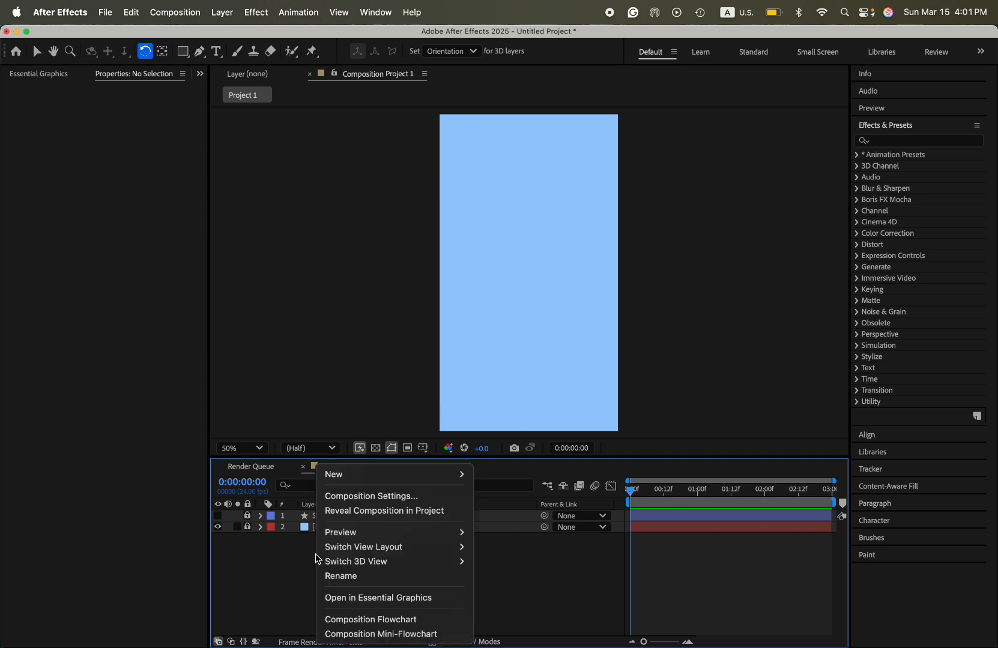
mouse_move(401, 472)
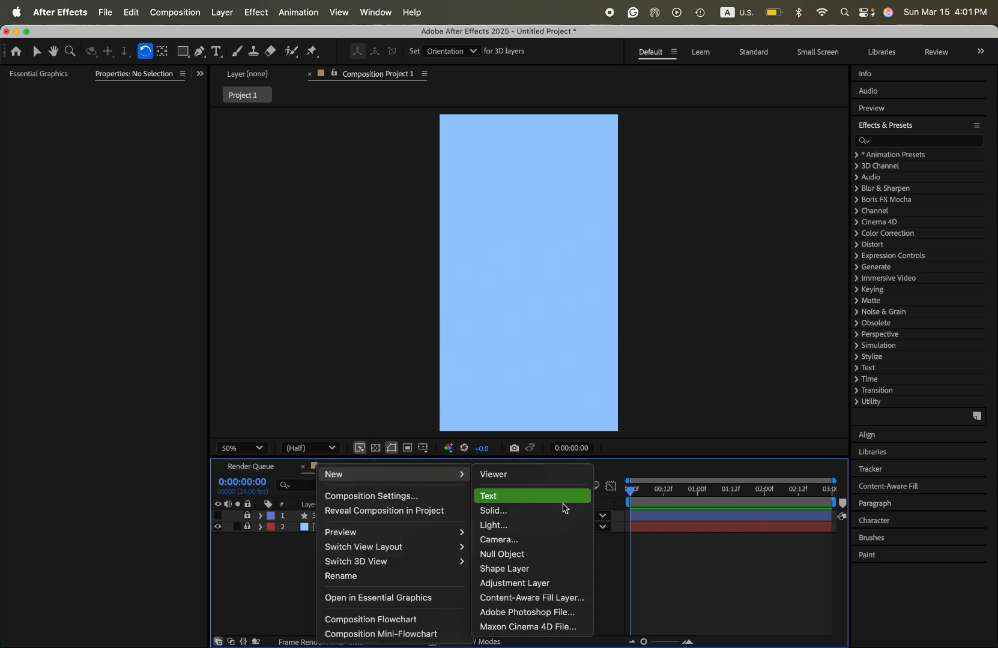
click(548, 496)
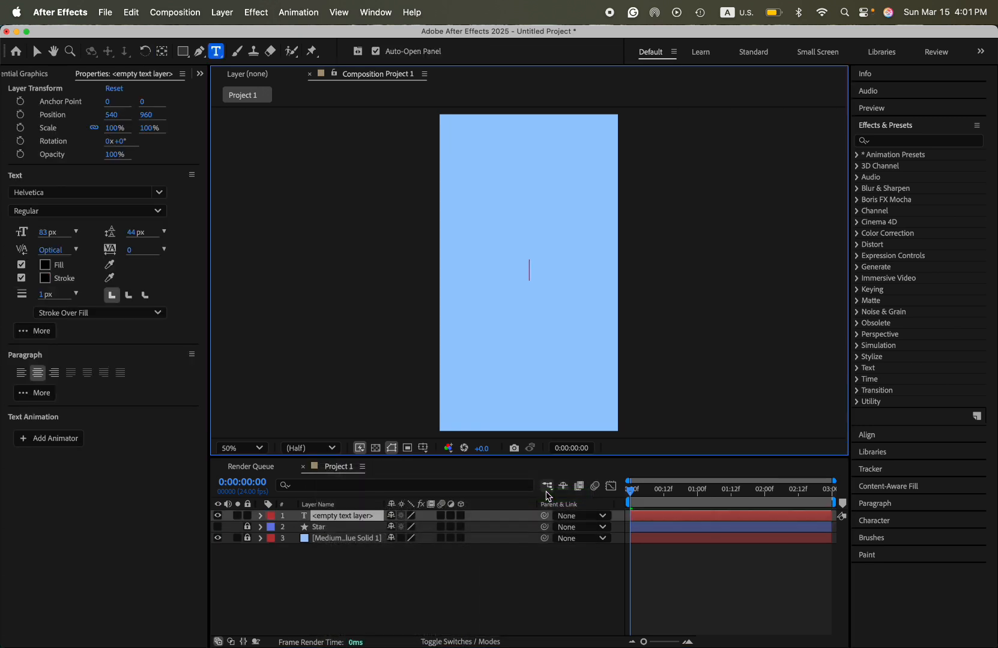
text(Flowers)
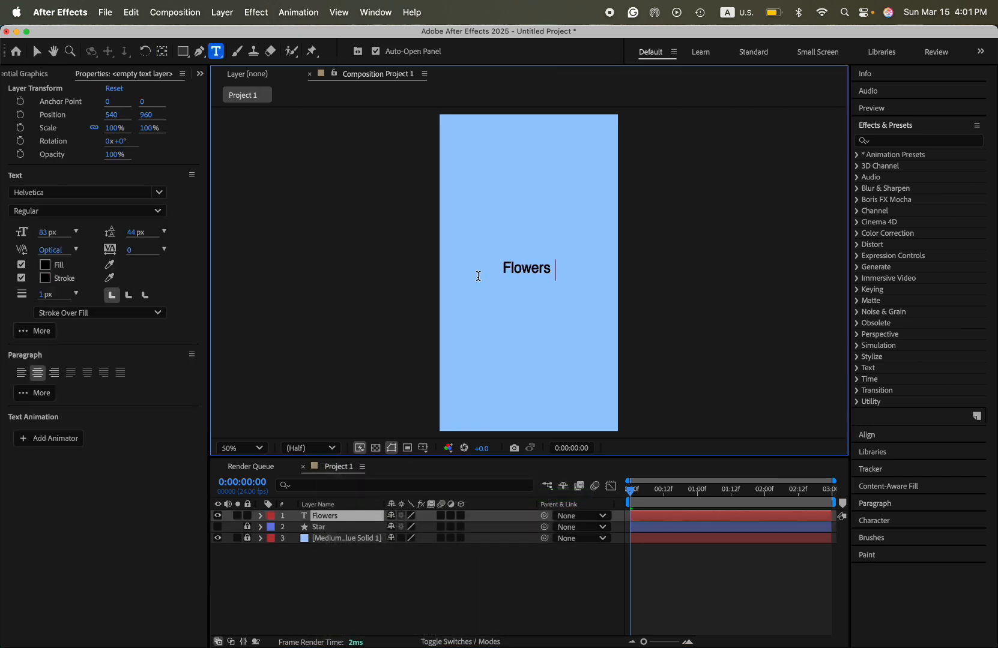
text(Flowers)
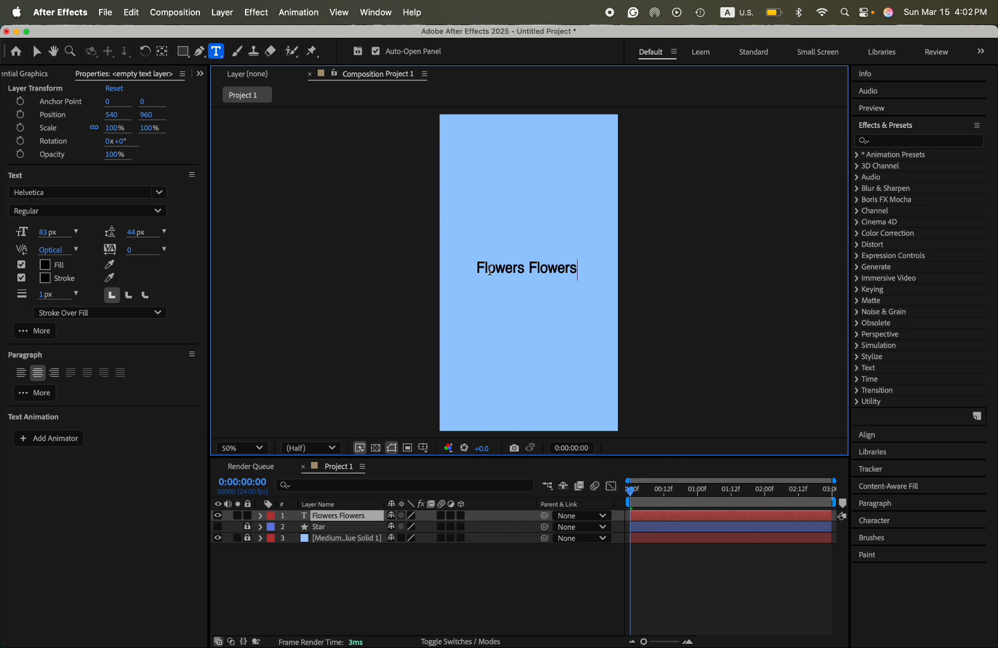
Step: Copy the word Flowers repeatedly within the text layer until the line runs well past both edges of the frame
key(super+v)
key(super+v)
key(super+a)
key(super+c)
click(628, 272)
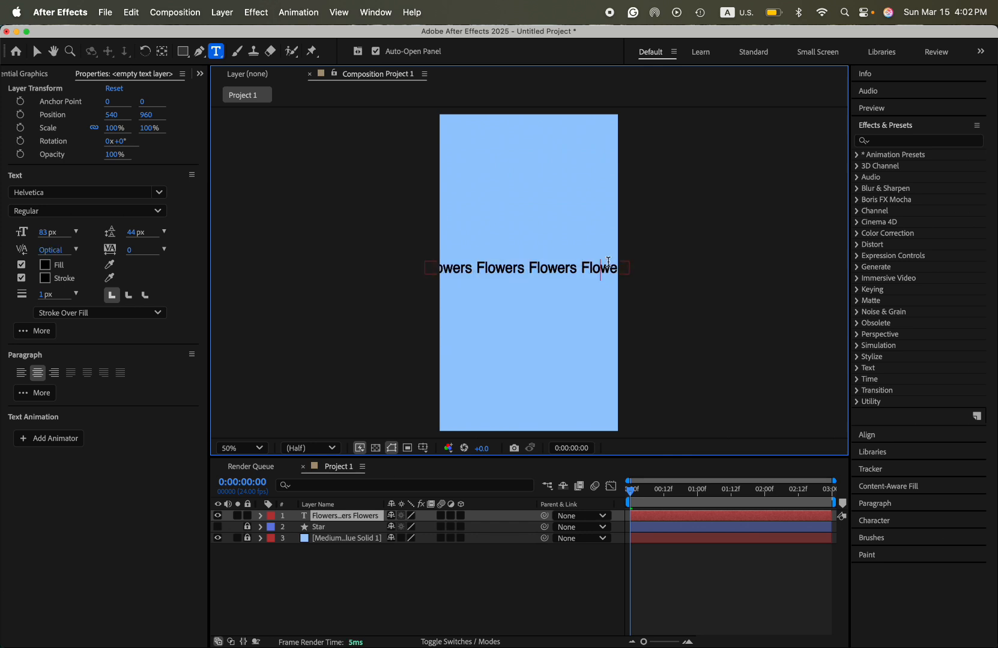
key(super+v)
key(super+v)
Step: Draw a tall rounded-rectangle mask centred in the frame on the Flowers text layer
click(183, 51)
click(228, 77)
drag(471, 161, 595, 393)
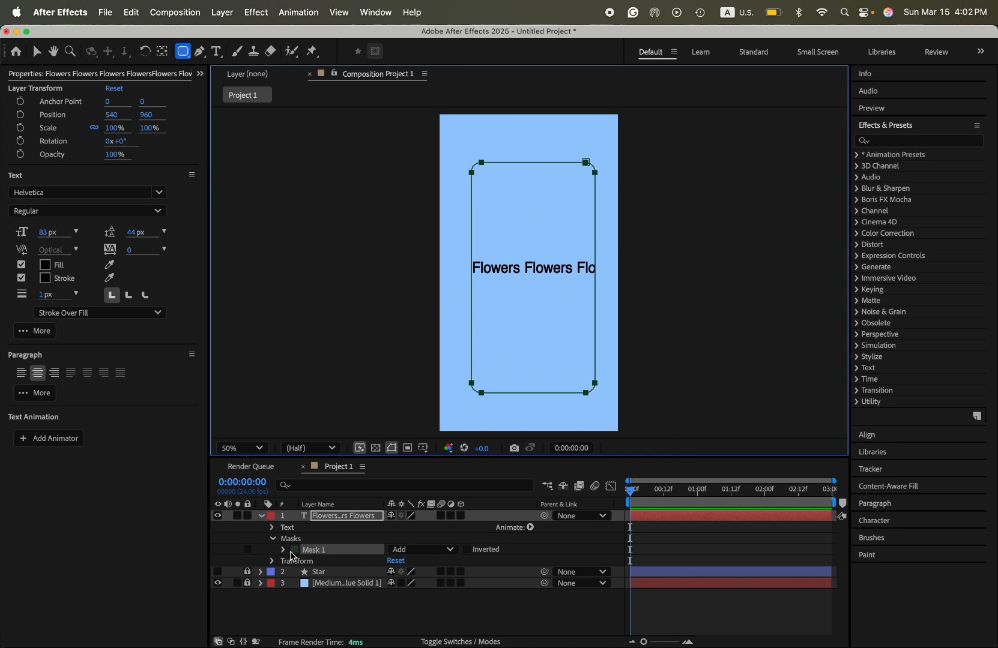
Step: Set the Flowers text's path to Mask 1 and turn Reverse Path on so it runs along the outside
click(272, 528)
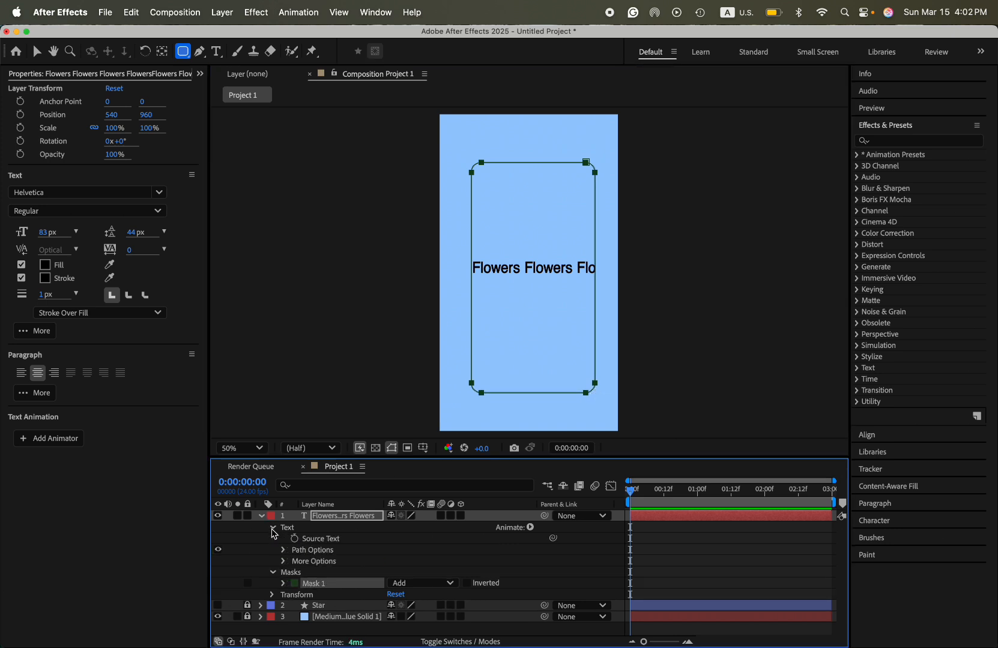
click(284, 550)
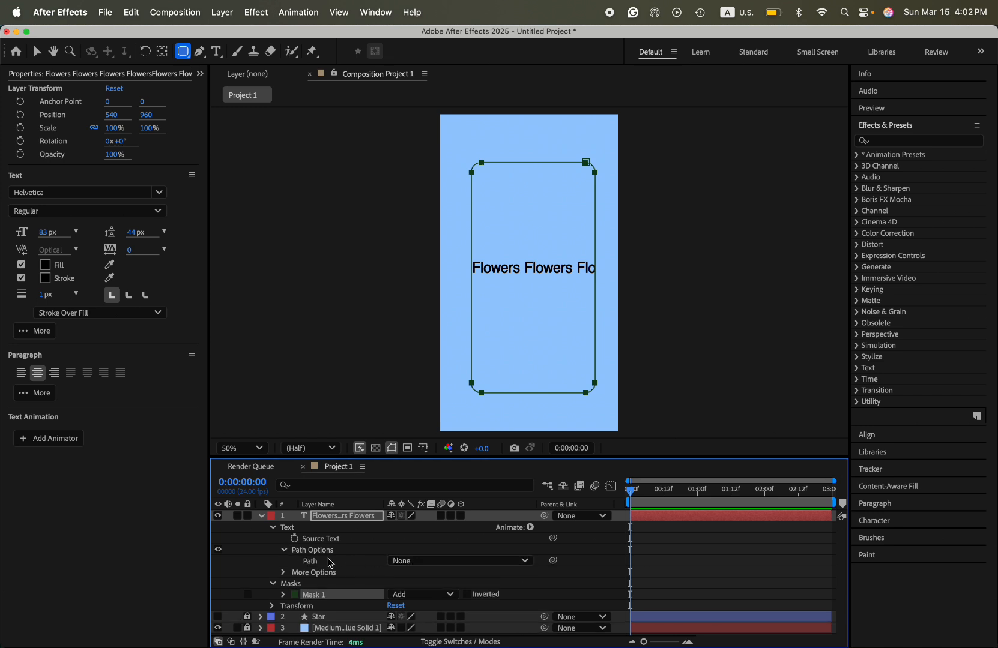
click(405, 562)
click(411, 598)
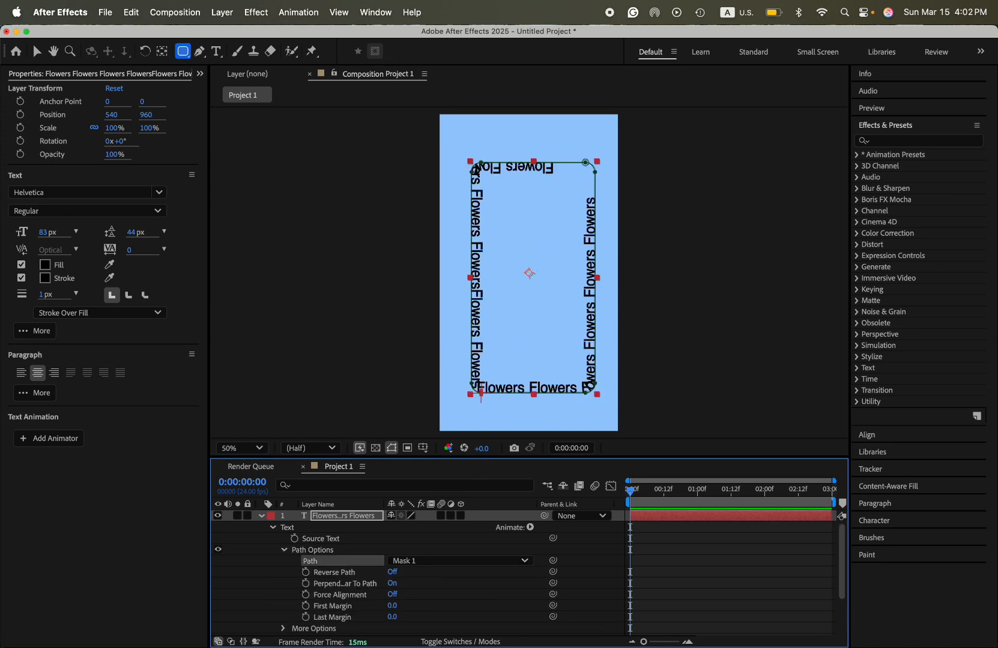
click(392, 572)
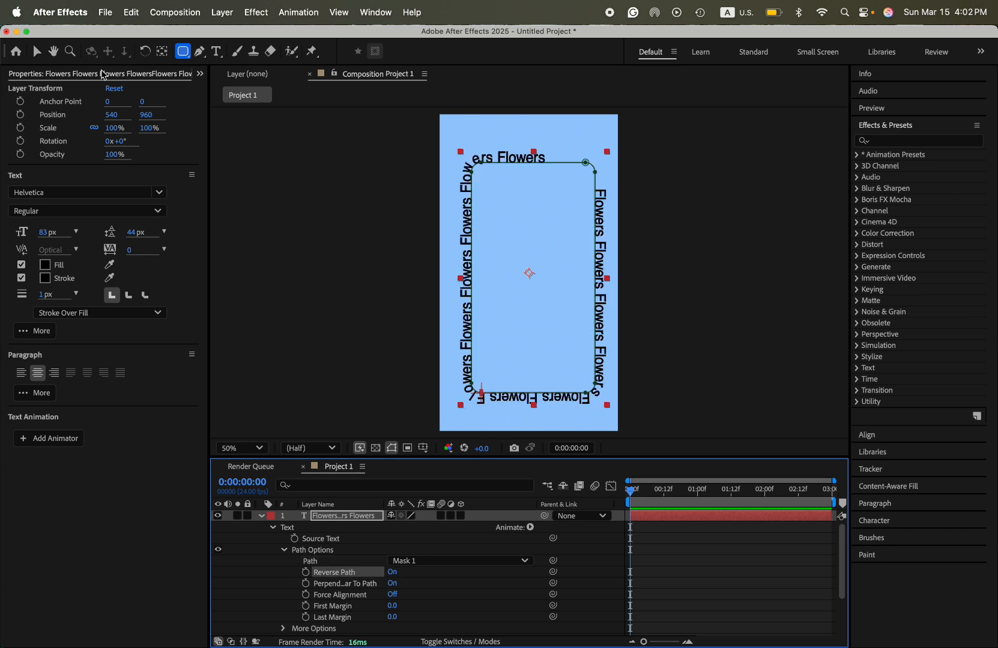
Step: Set the path text's font size to 92 px so it fills the rounded rectangle, and preview the composition
scroll(294, 552, down, 2)
click(41, 233)
drag(42, 233, 51, 233)
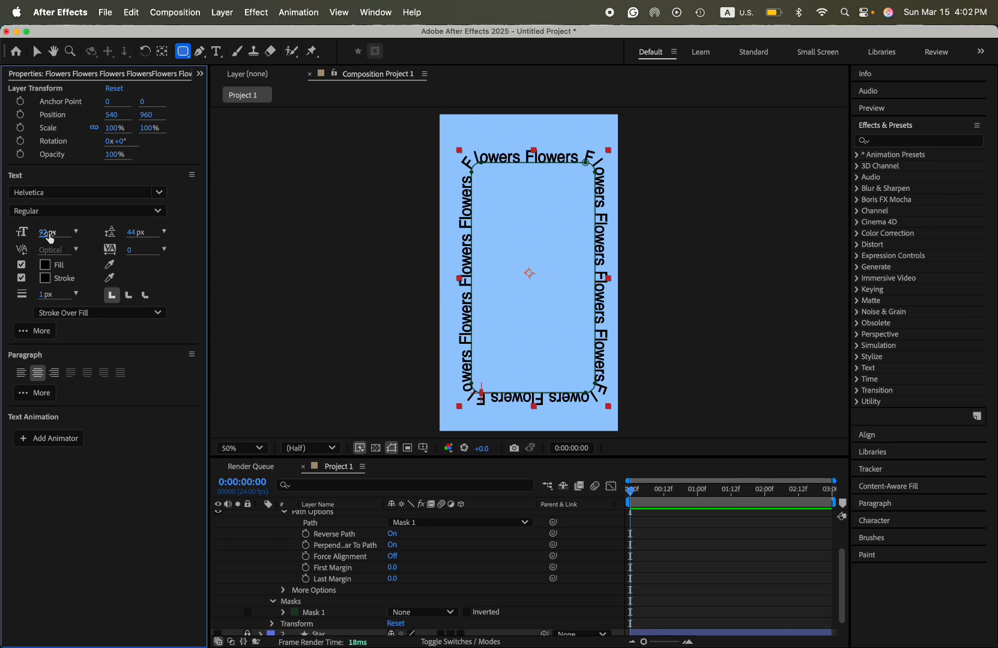
click(633, 493)
key(space)
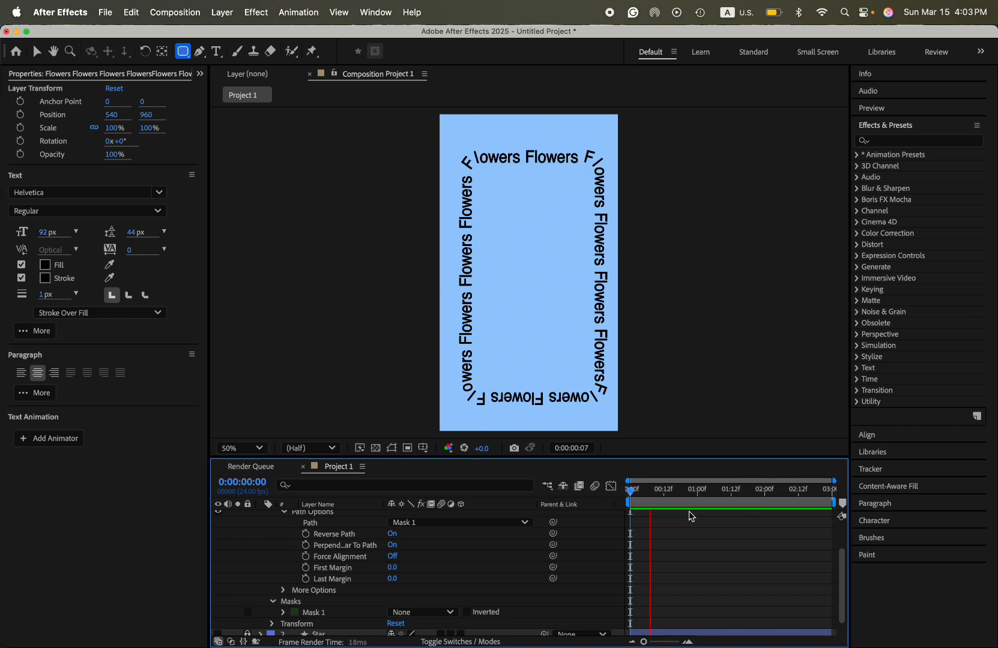
key(space)
Step: Keyframe the path text's First Margin at 0 at 0:00:00:00 and 2097 at 0:00:02:23, and preview the motion
drag(710, 494, 594, 495)
click(393, 568)
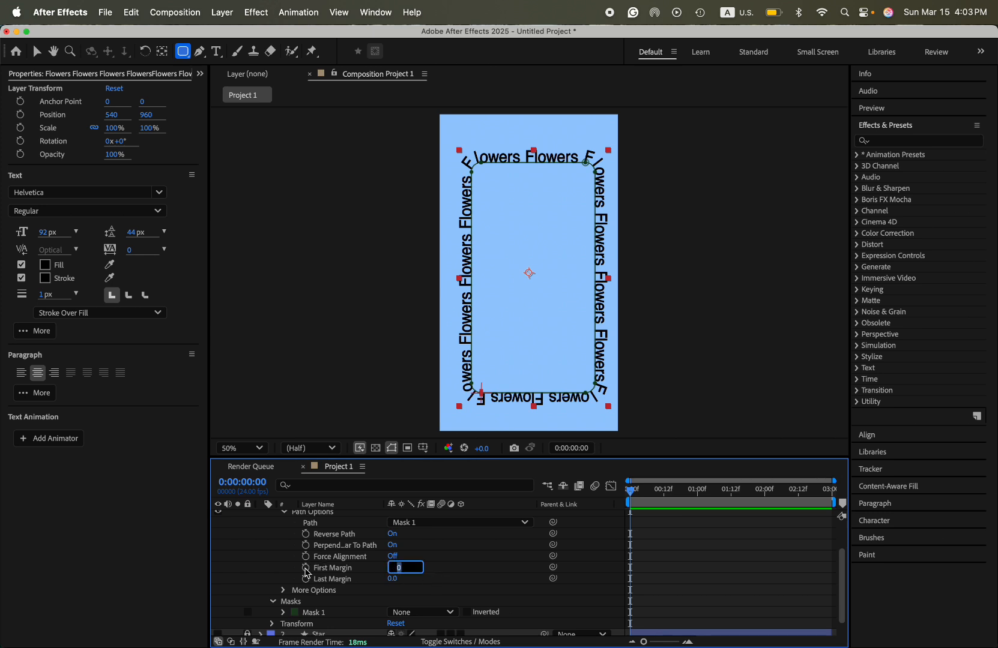
click(306, 569)
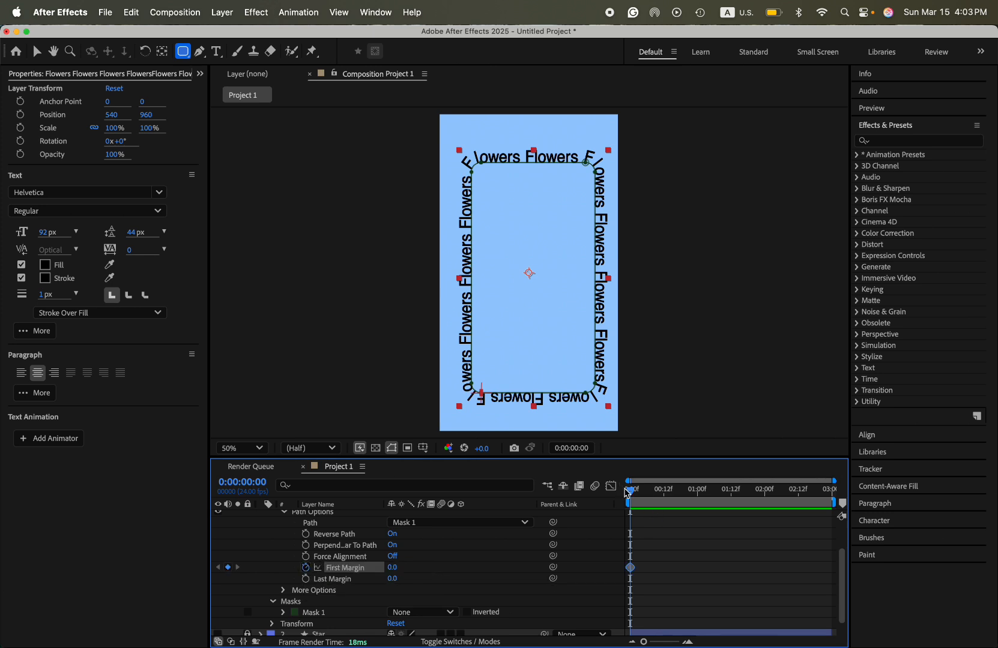
drag(634, 497, 838, 515)
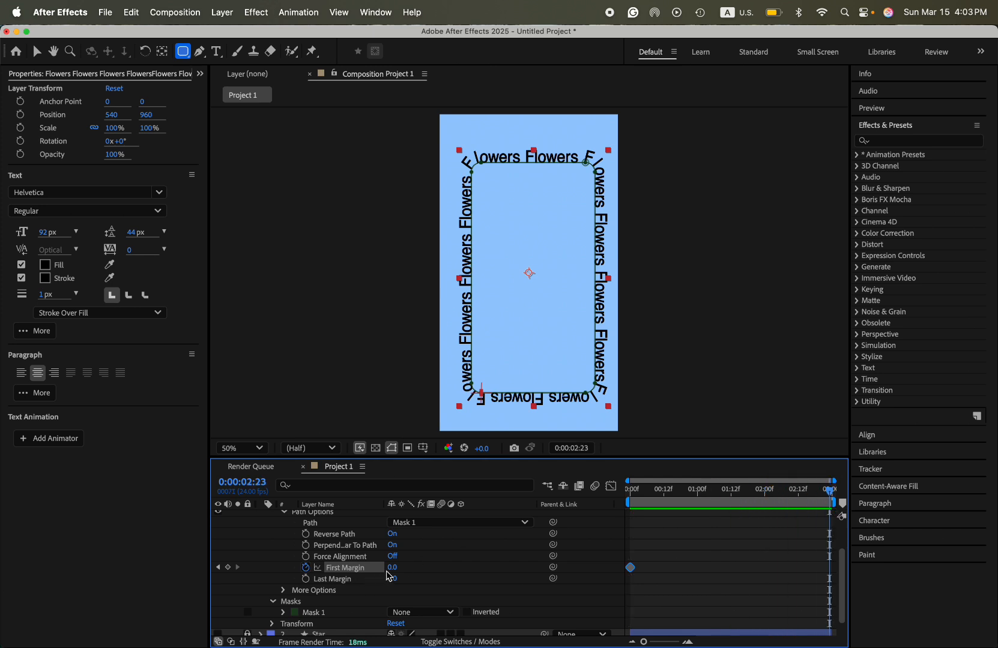
drag(393, 572, 739, 592)
key(space)
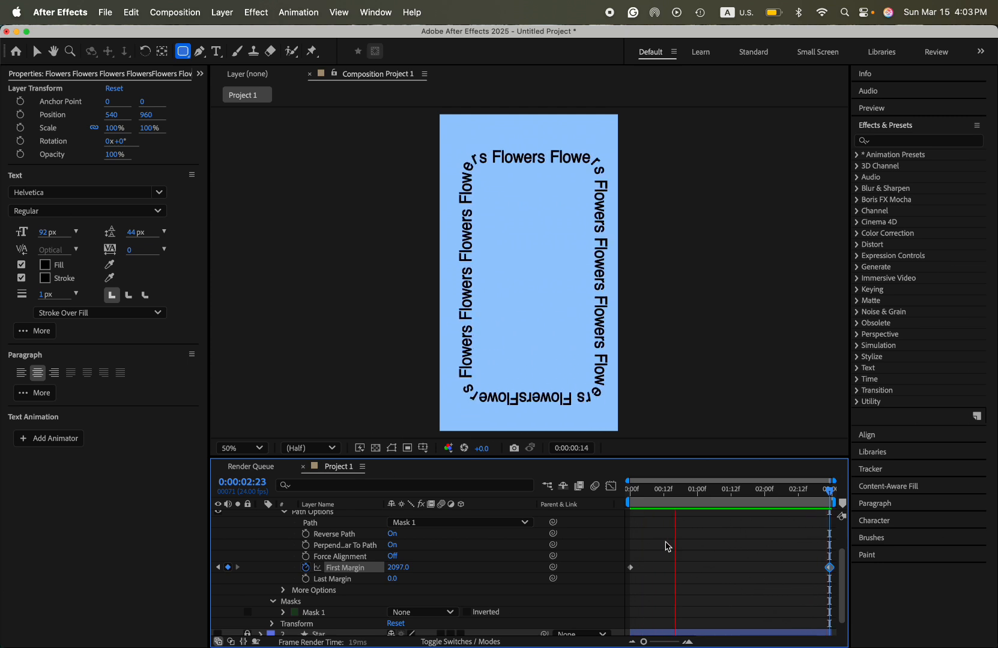
key(space)
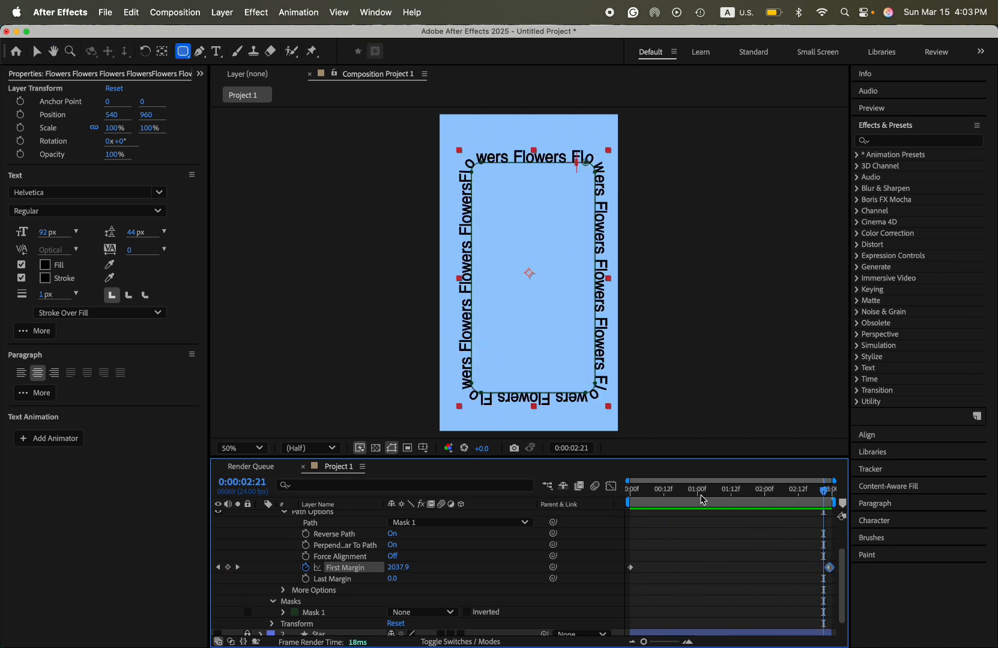
Step: Lower the First Margin keyframe at 0:00:02:23 to slow the text's travel, and preview the animation
drag(824, 492, 832, 492)
drag(389, 571, 132, 564)
drag(655, 490, 903, 532)
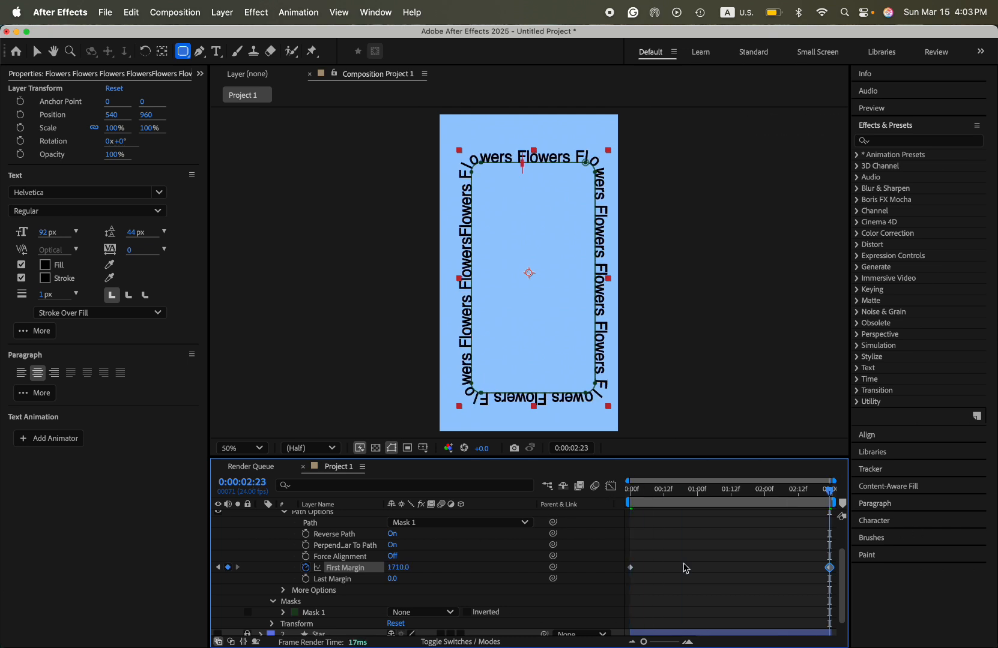
drag(399, 568, 162, 540)
key(space)
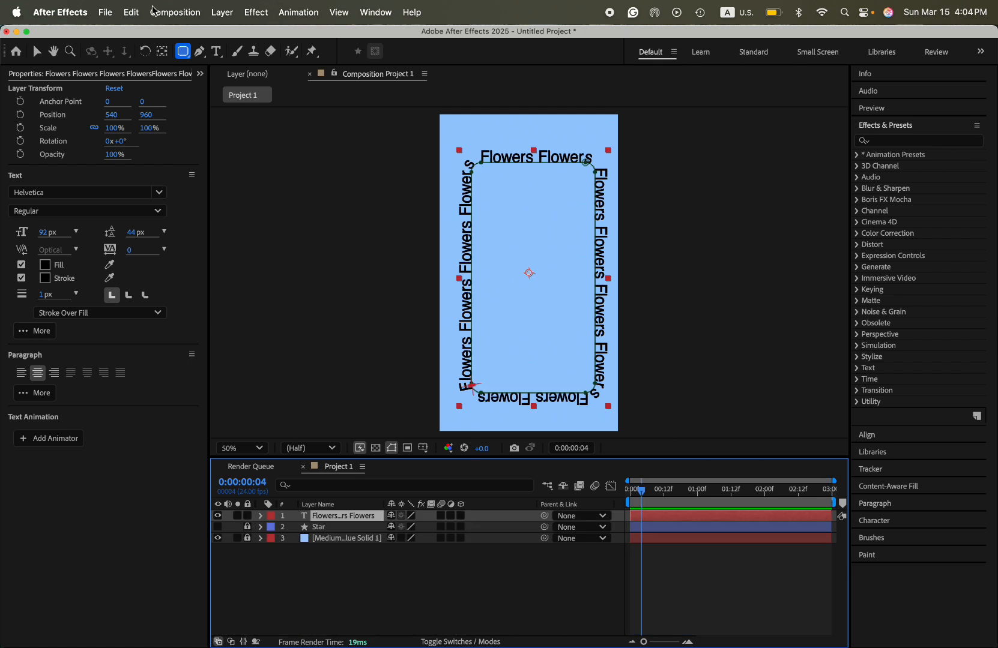
Step: Move the Flowers text frame to position 516, 916 and lock its layer
key(v)
drag(509, 161, 503, 152)
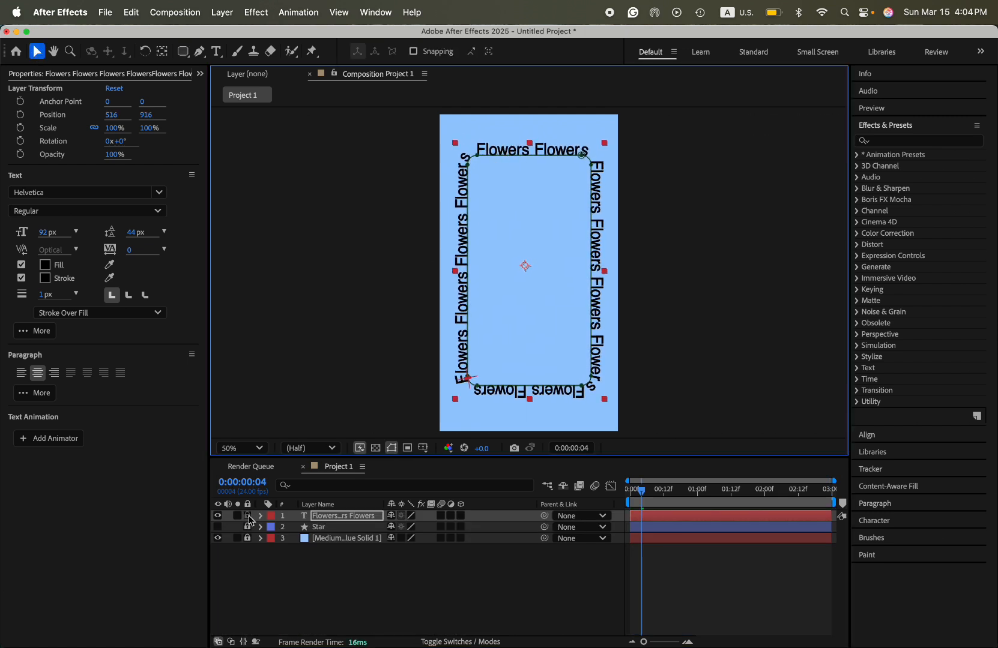
click(370, 586)
Step: Create a new empty shape layer above the text layer and activate the Pen tool
right_click(369, 583)
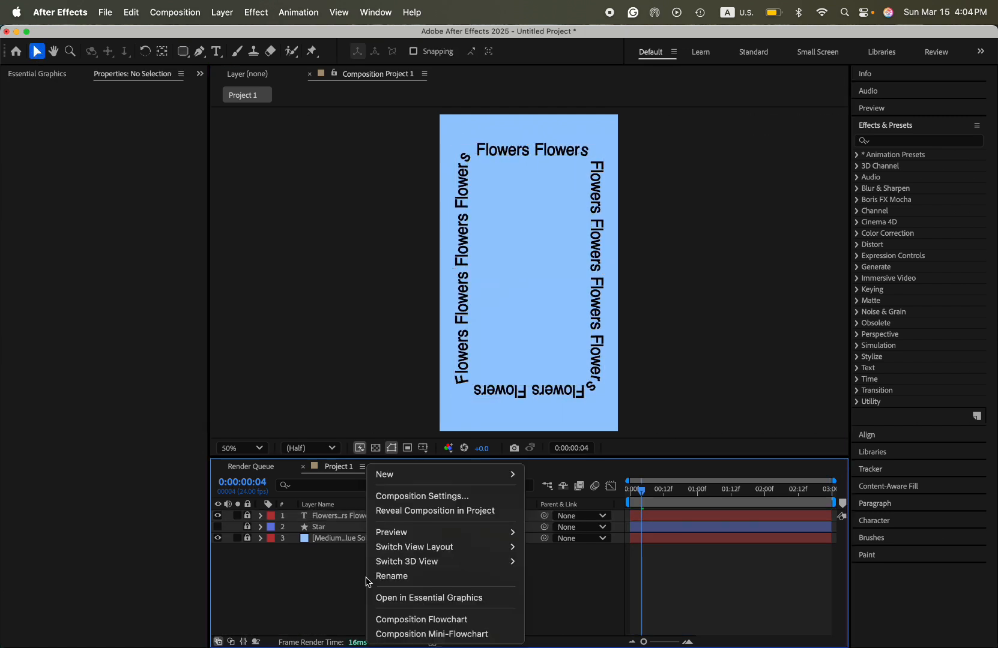
mouse_move(469, 474)
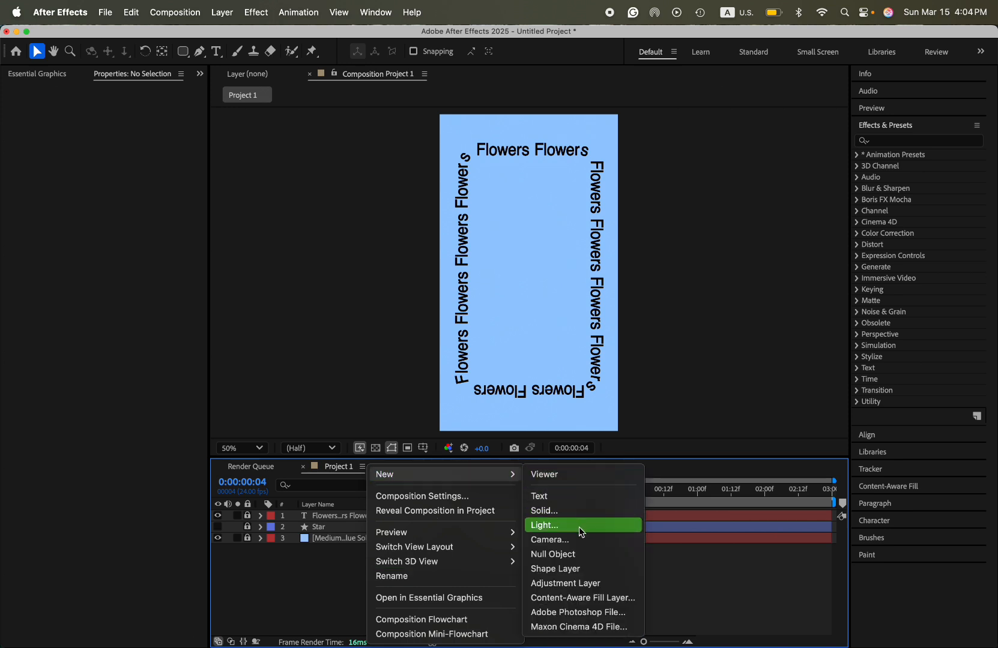
click(579, 569)
key(g)
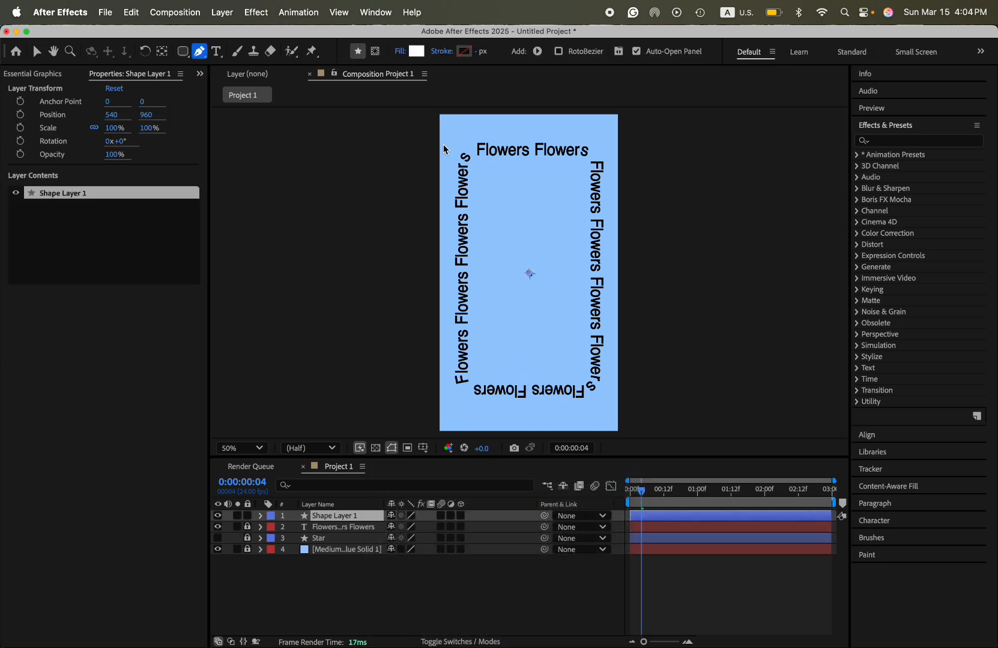
Step: Set the Pen tool's fill to None and its stroke to a green solid colour at 40 px
click(400, 51)
click(431, 314)
click(558, 368)
click(464, 51)
click(633, 267)
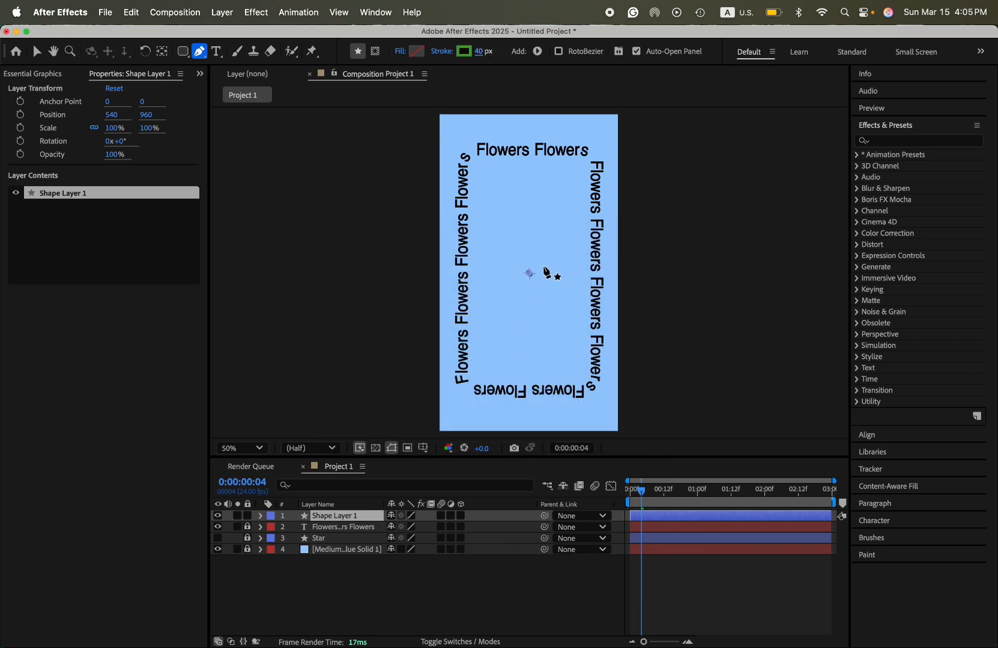
Step: Draw a curved green stem with the Pen tool from near the composition's centre down to the lower row of text
click(543, 266)
drag(517, 307, 517, 327)
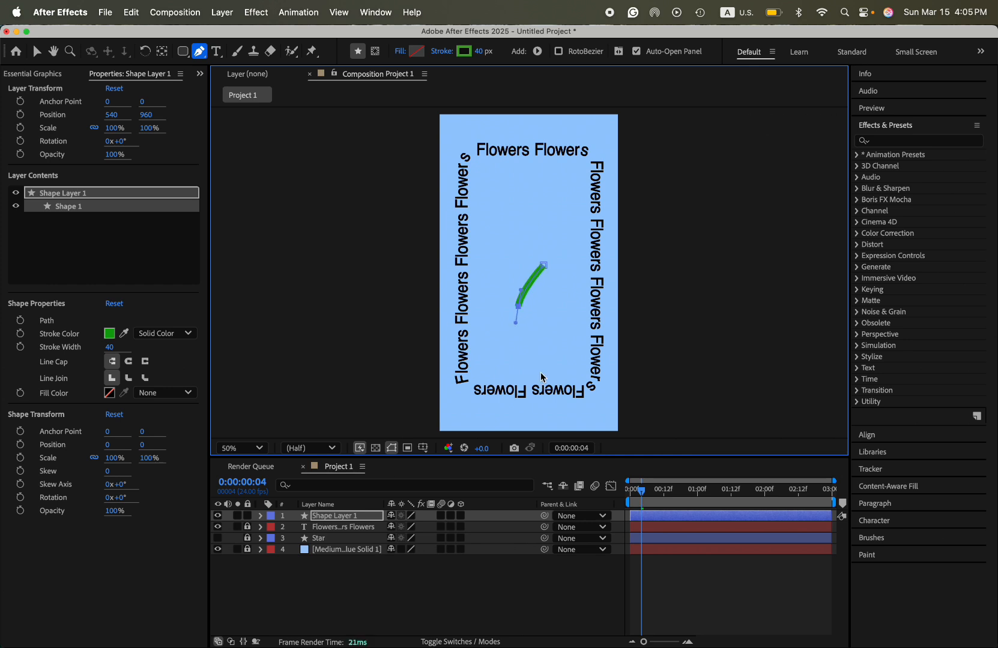
drag(538, 375, 534, 401)
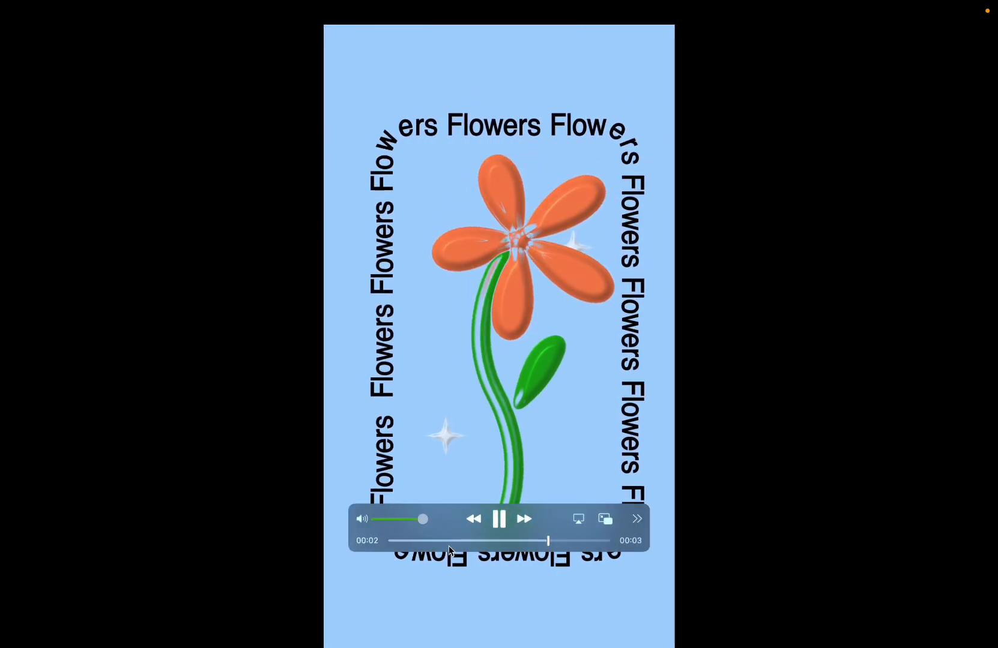
drag(402, 542, 387, 545)
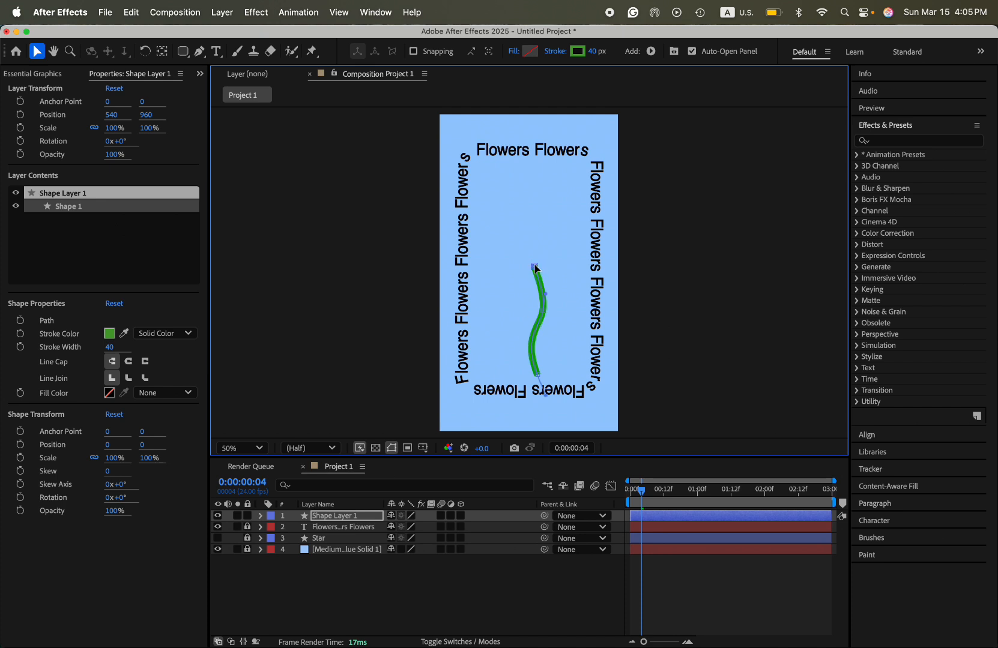
drag(536, 269, 534, 265)
Step: Set the stem's line cap to Round
click(128, 362)
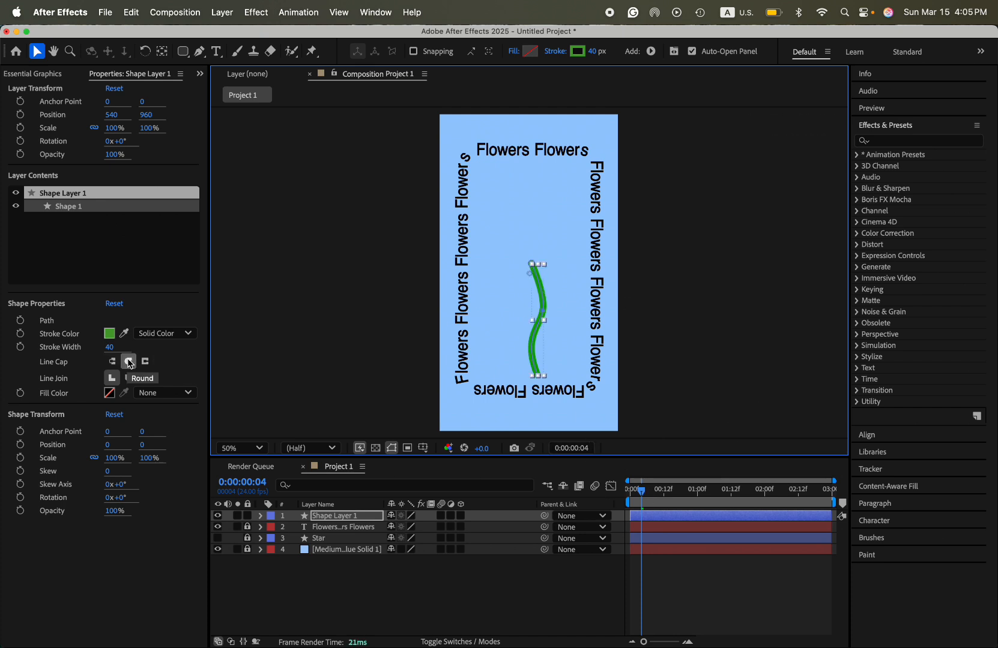
click(635, 351)
click(531, 329)
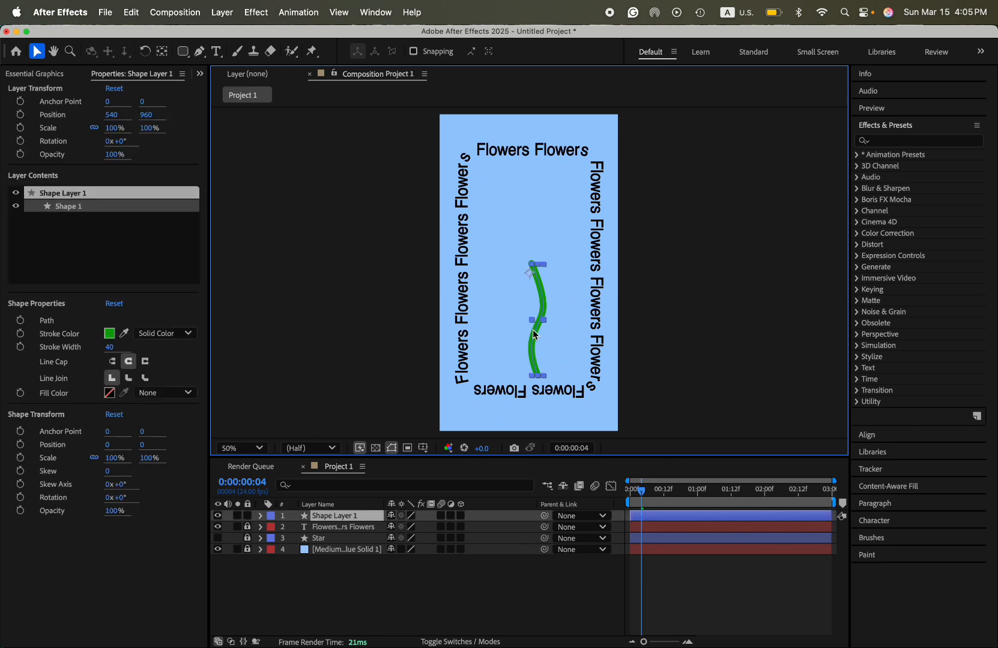
Step: Keyframe the stem's Path in its current shape at 0:00:00:00 and at 0:00:02:23
key(Home)
click(260, 515)
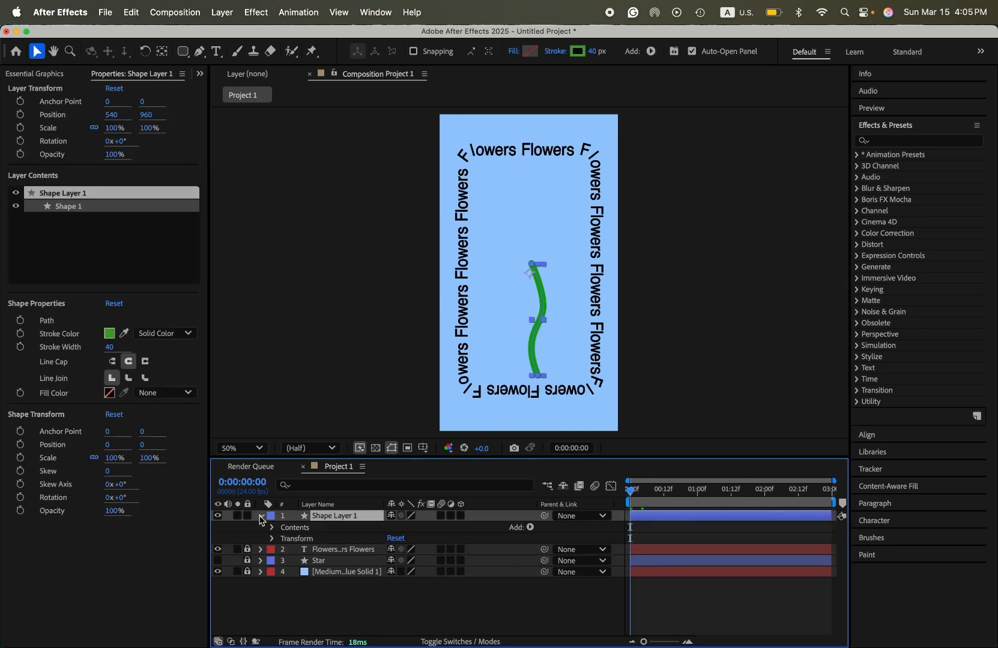
click(272, 528)
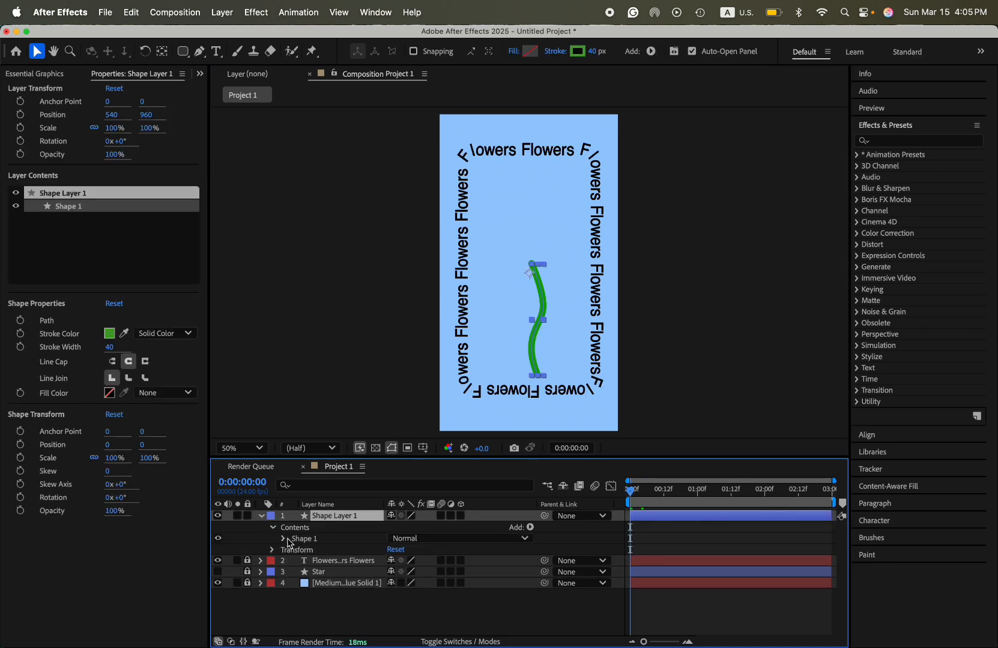
click(283, 540)
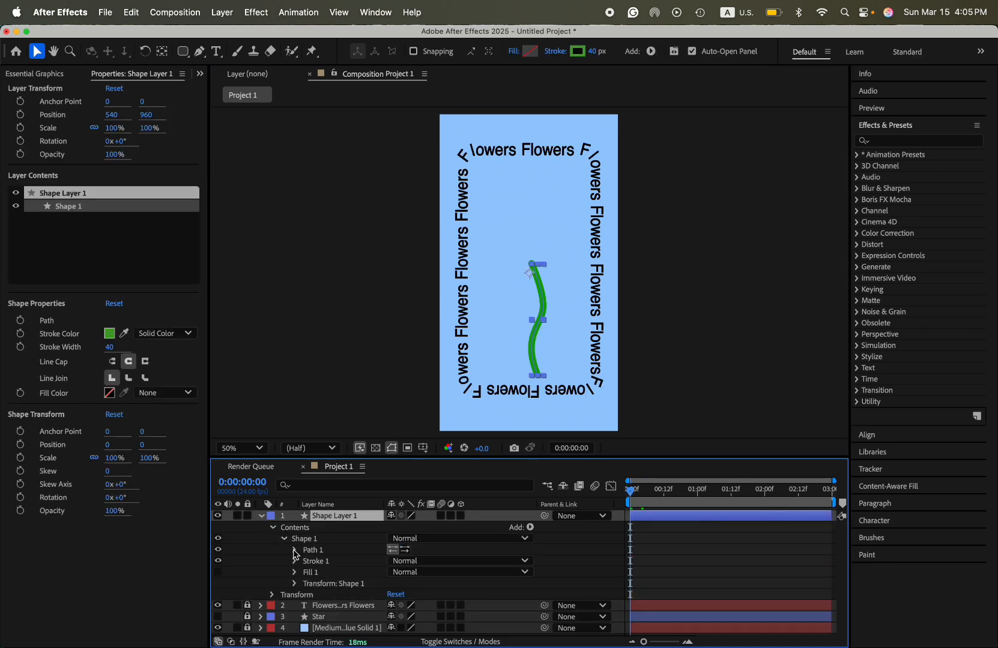
click(295, 551)
click(317, 561)
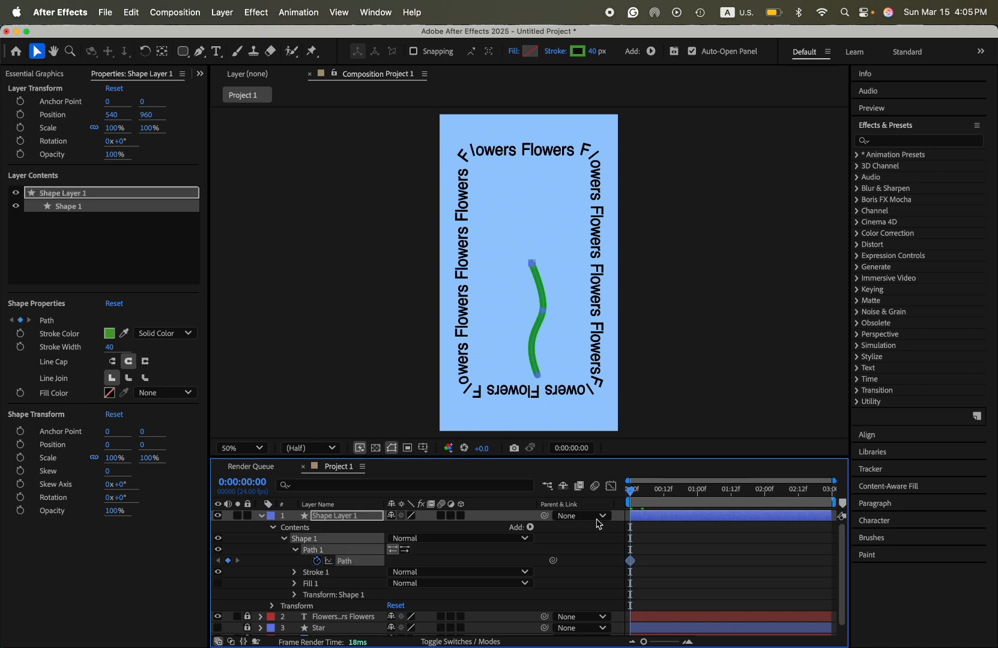
key(End)
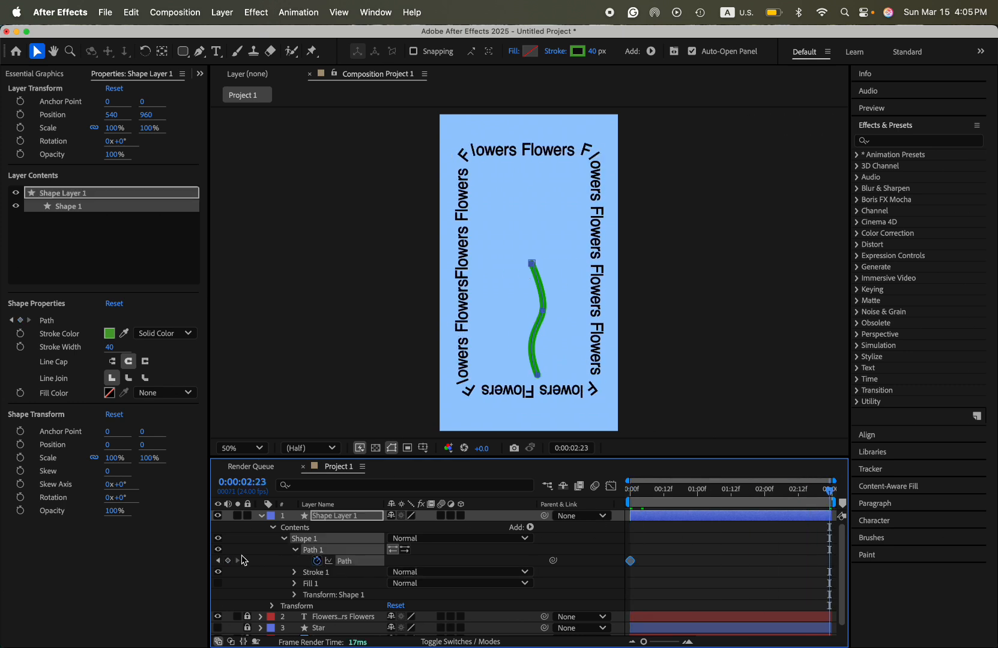
Step: Make the stem taller and reverse its bend at 0:00:01:11 by moving its upper and middle points, and preview the animation
click(727, 489)
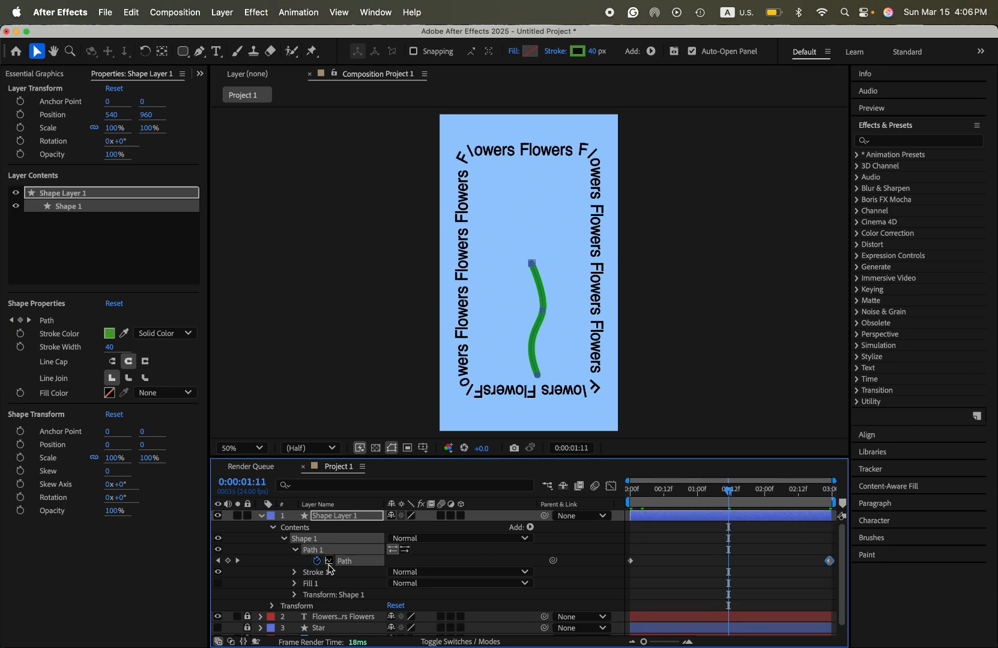
click(327, 585)
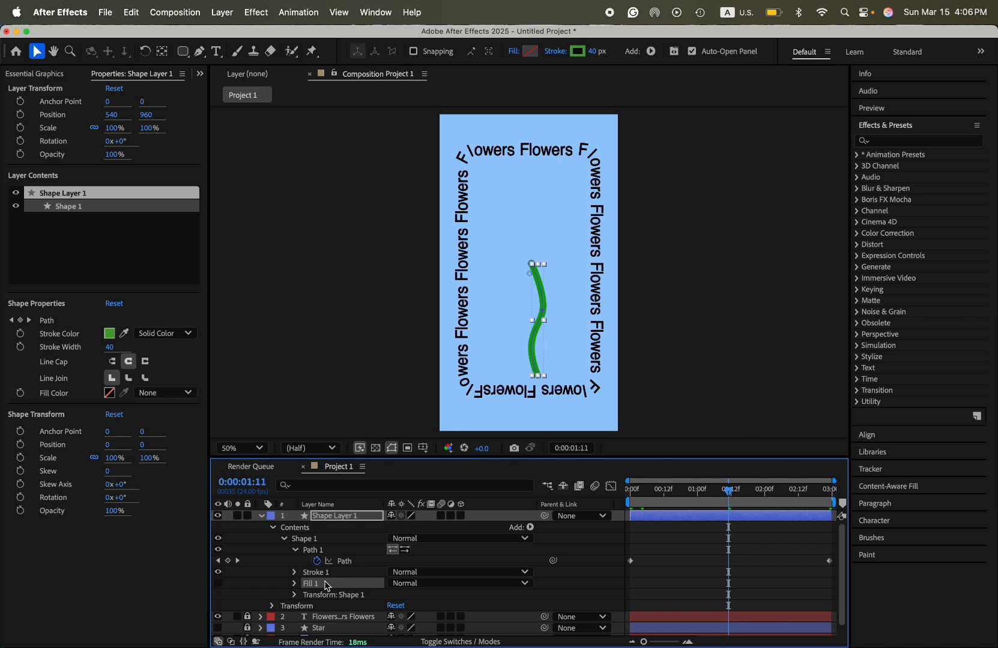
click(323, 551)
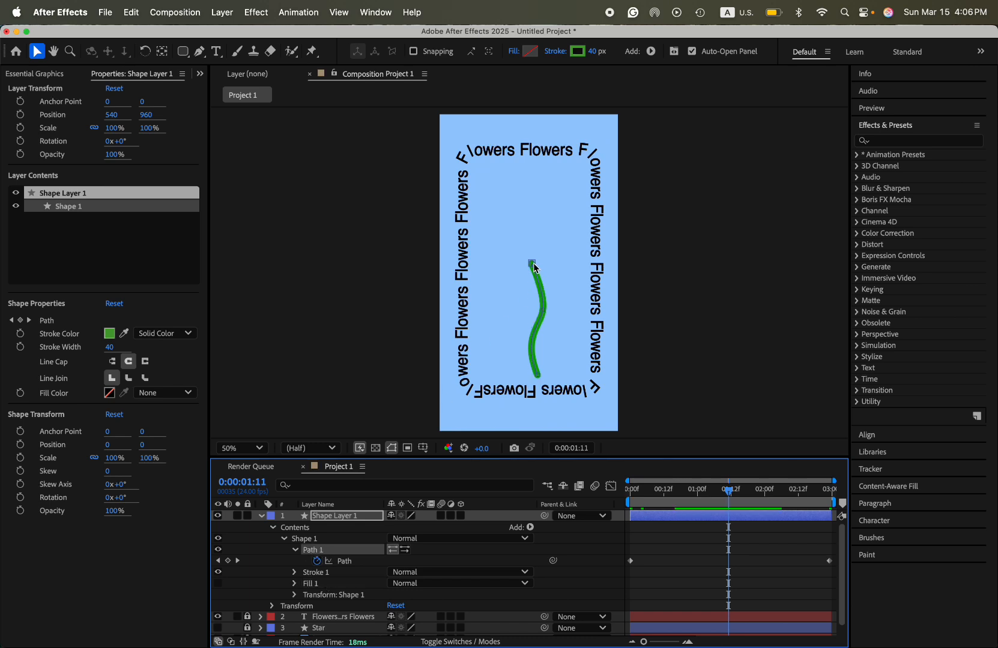
drag(534, 264, 534, 213)
mouse_move(542, 313)
mouse_down()
mouse_move(524, 328)
mouse_move(499, 272)
mouse_move(497, 297)
mouse_move(514, 318)
mouse_move(495, 264)
mouse_move(515, 291)
mouse_up()
drag(535, 213, 504, 260)
drag(728, 491, 551, 498)
key(space)
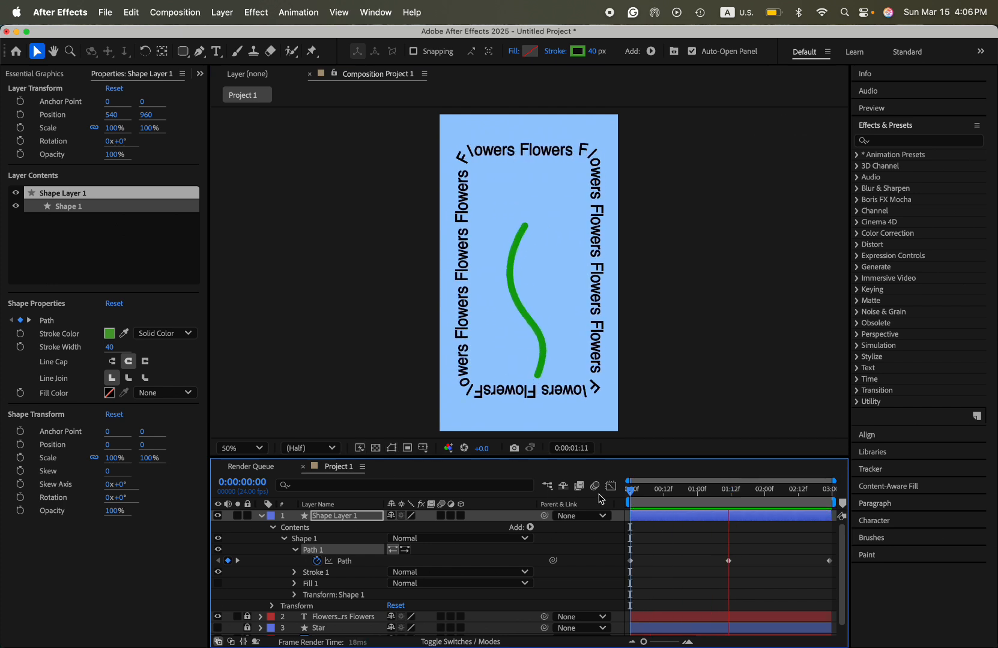
key(space)
Step: Rename the stem's shape layer to "stem", then collapse and lock it
right_click(333, 517)
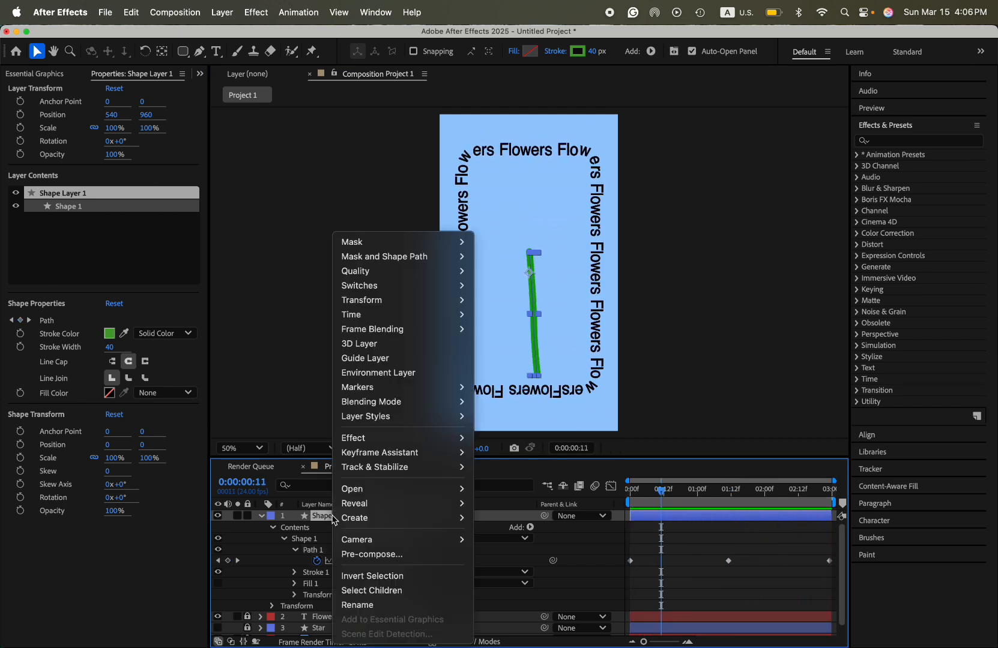
click(361, 605)
text(stem)
key(Return)
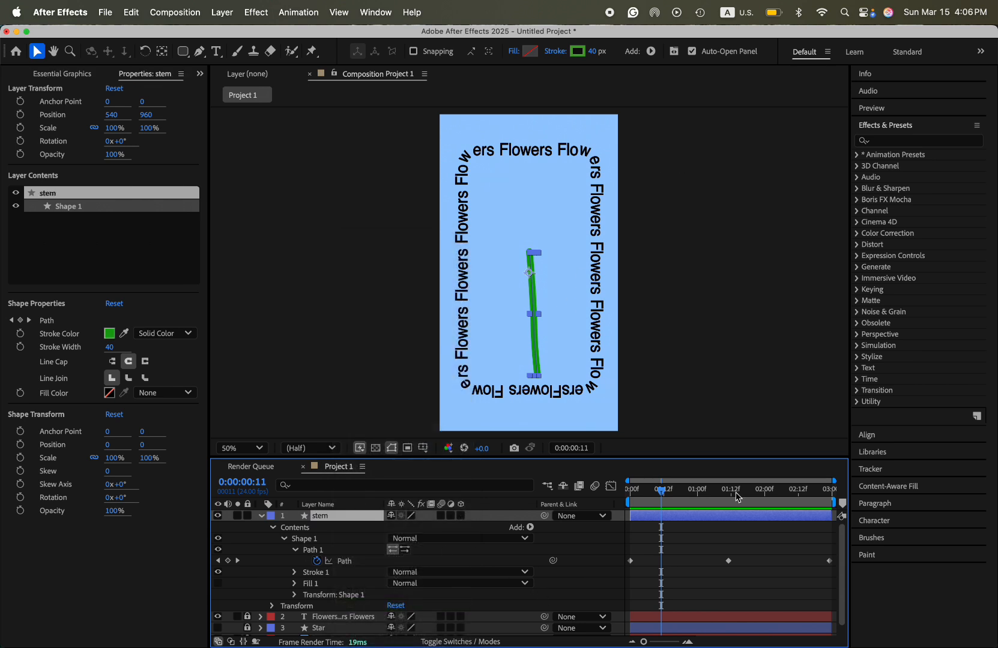
click(261, 516)
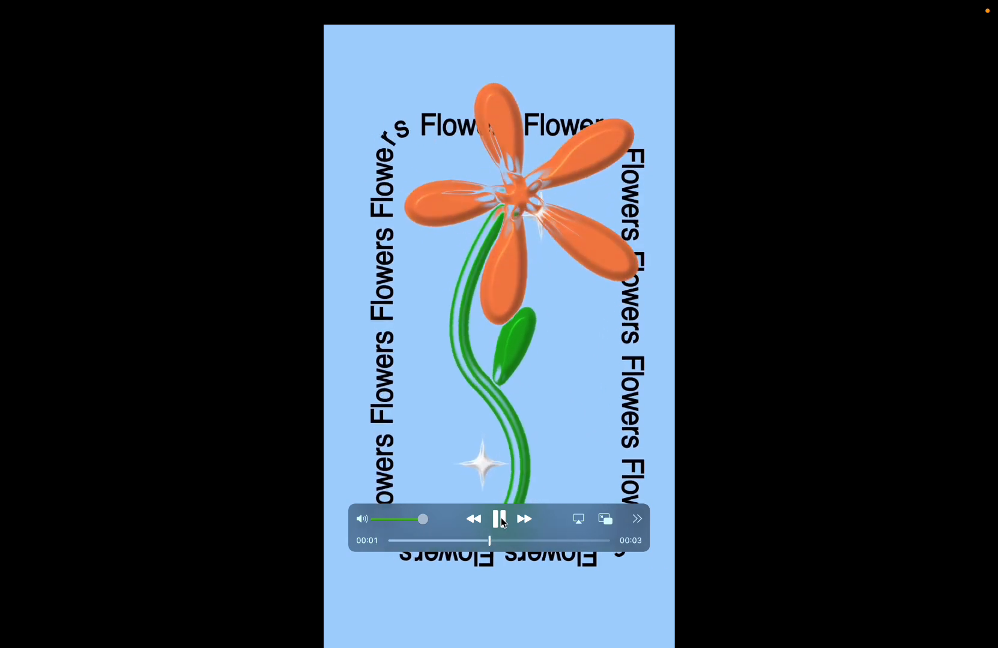
Step: Create a new shape layer above the stem and draw a pentagon on it with the Polygon tool
click(499, 520)
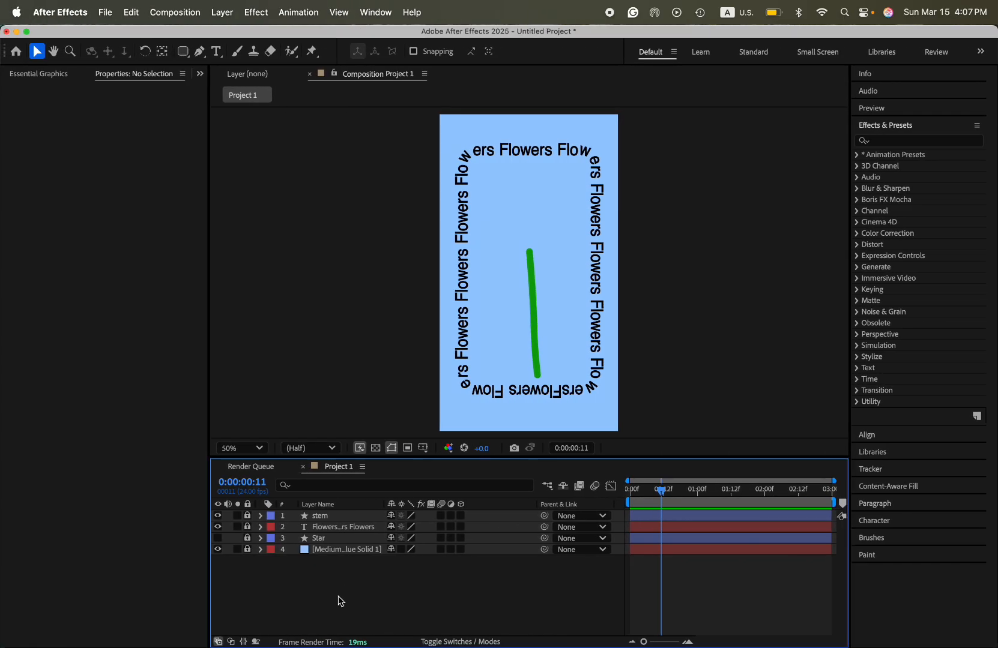
right_click(324, 588)
mouse_move(385, 478)
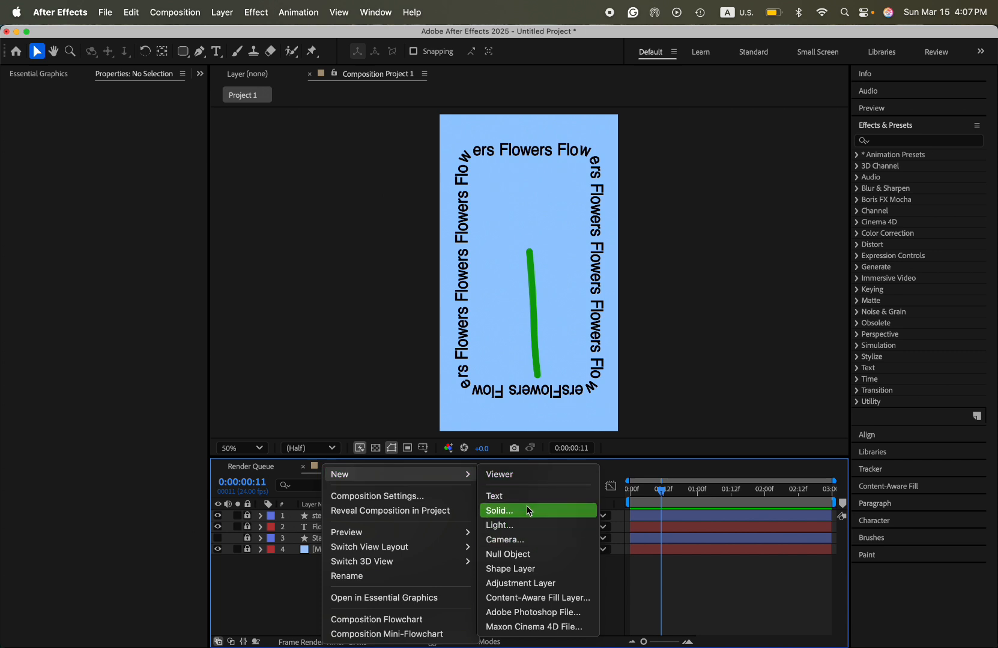
click(532, 568)
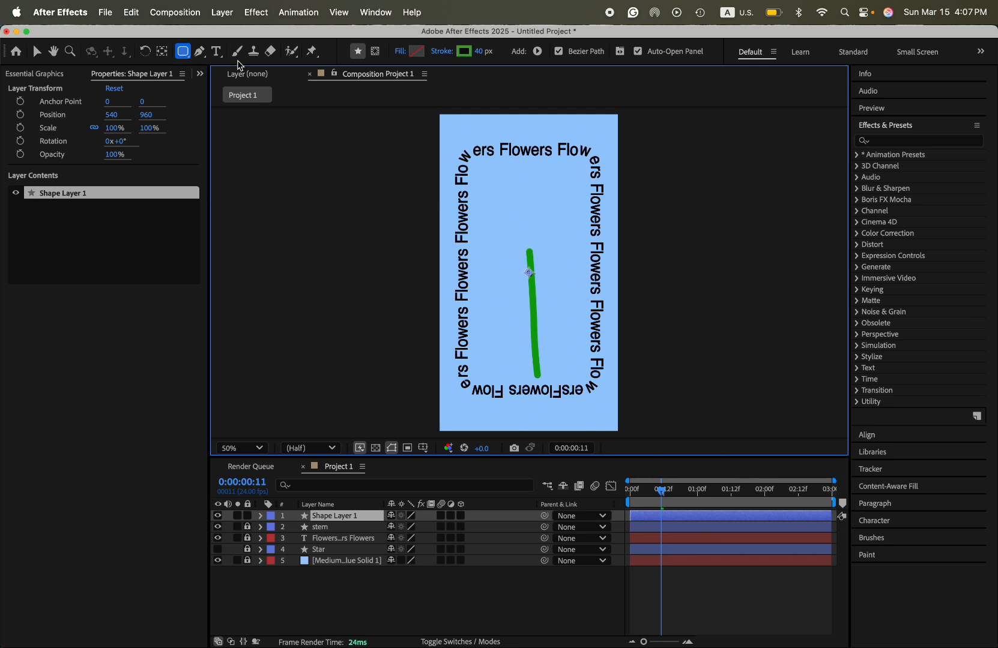
drag(183, 51, 233, 98)
click(233, 98)
drag(496, 195, 500, 159)
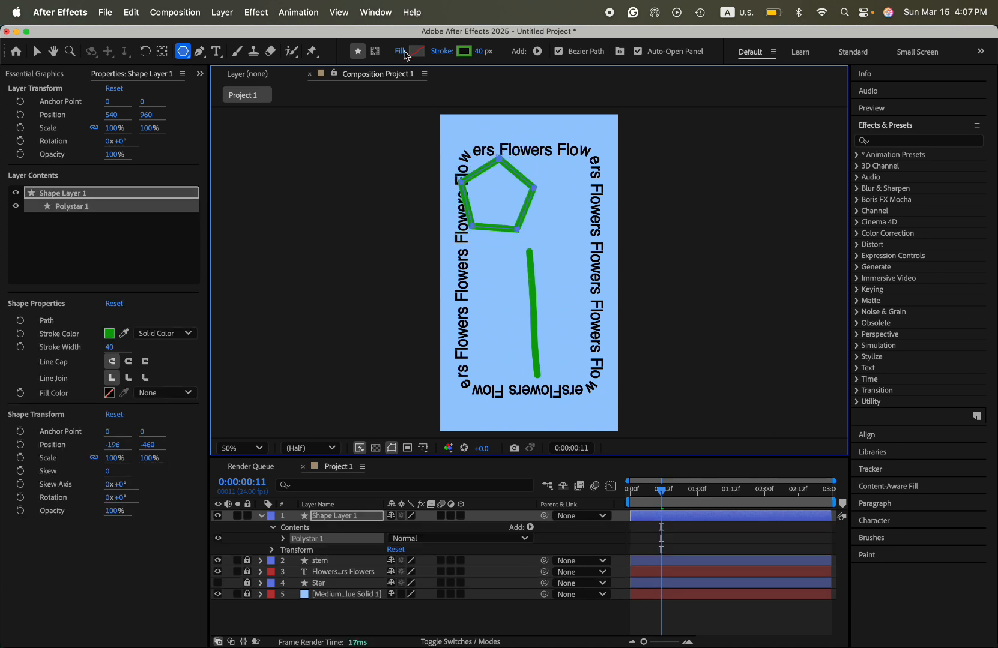
Step: Give the pentagon a solid yellow fill and set its stroke to None
click(403, 51)
click(452, 310)
click(559, 382)
click(464, 51)
click(629, 265)
click(442, 52)
click(431, 313)
click(558, 382)
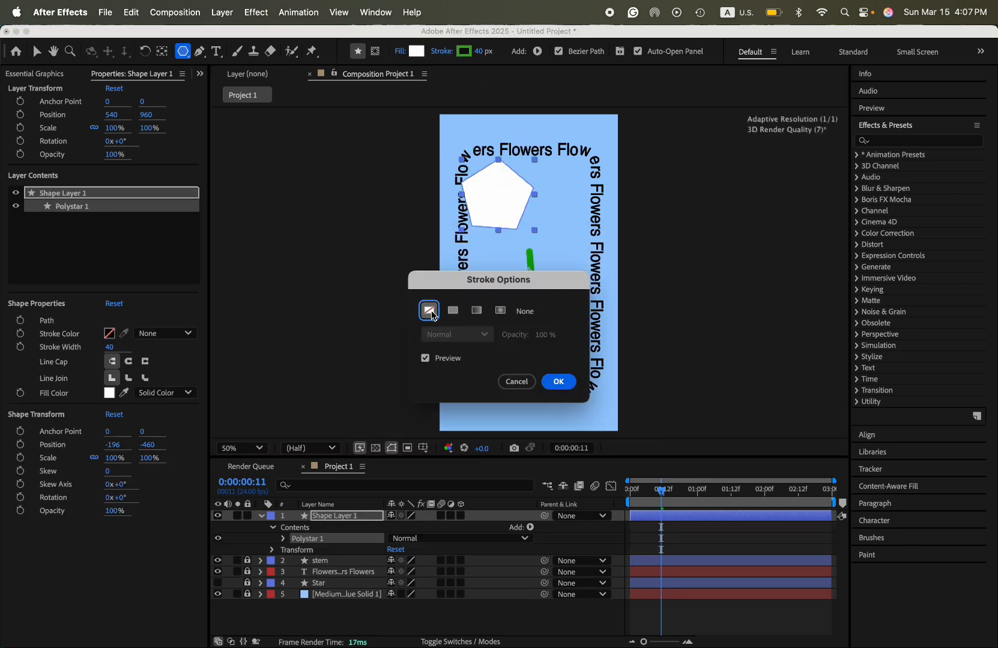
click(415, 53)
click(532, 401)
click(493, 265)
click(630, 266)
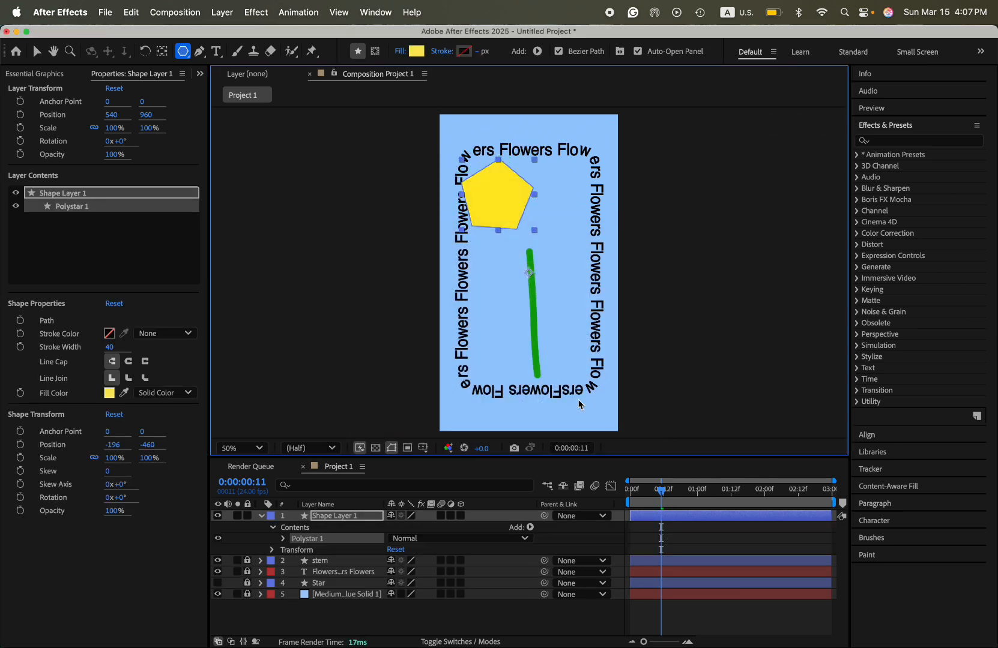
Step: Add Pucker & Bloat to the pentagon with an Amount of 80, and place the flower on the stem's upper end
click(530, 527)
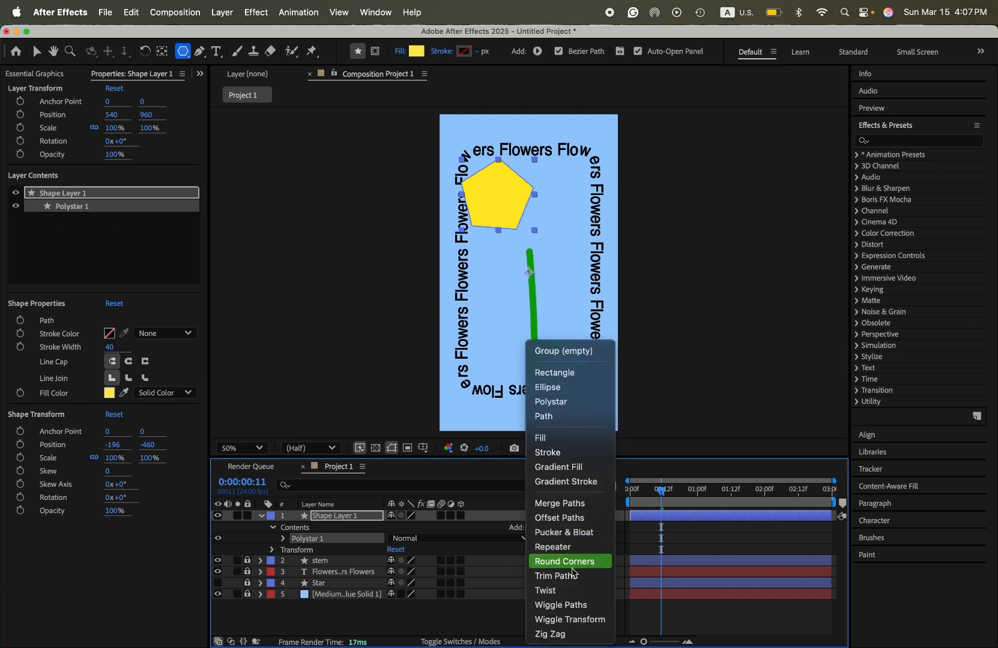
click(579, 539)
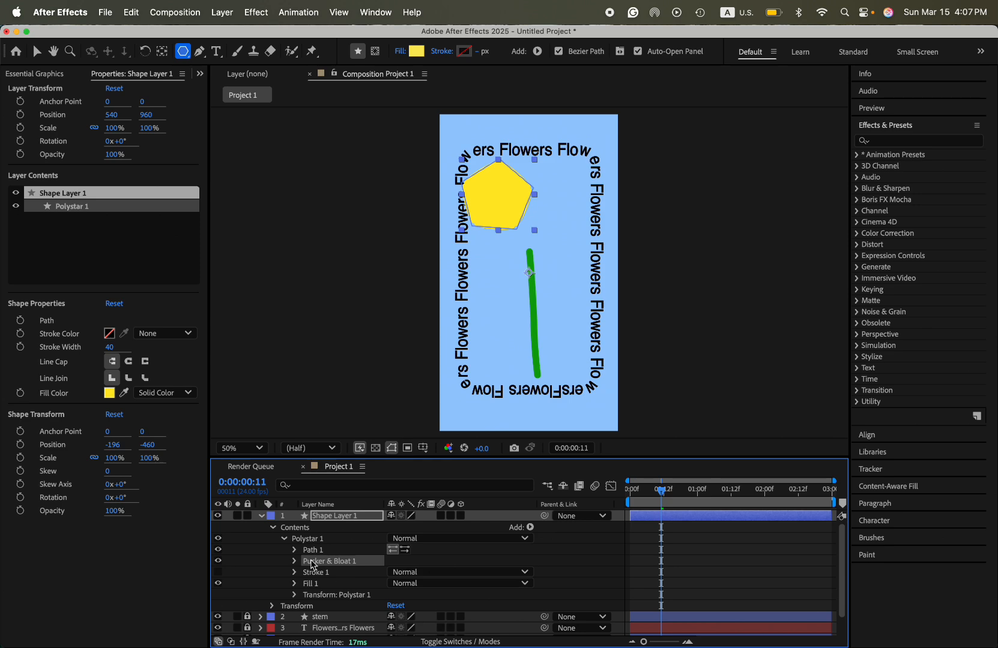
click(294, 560)
drag(392, 574, 459, 580)
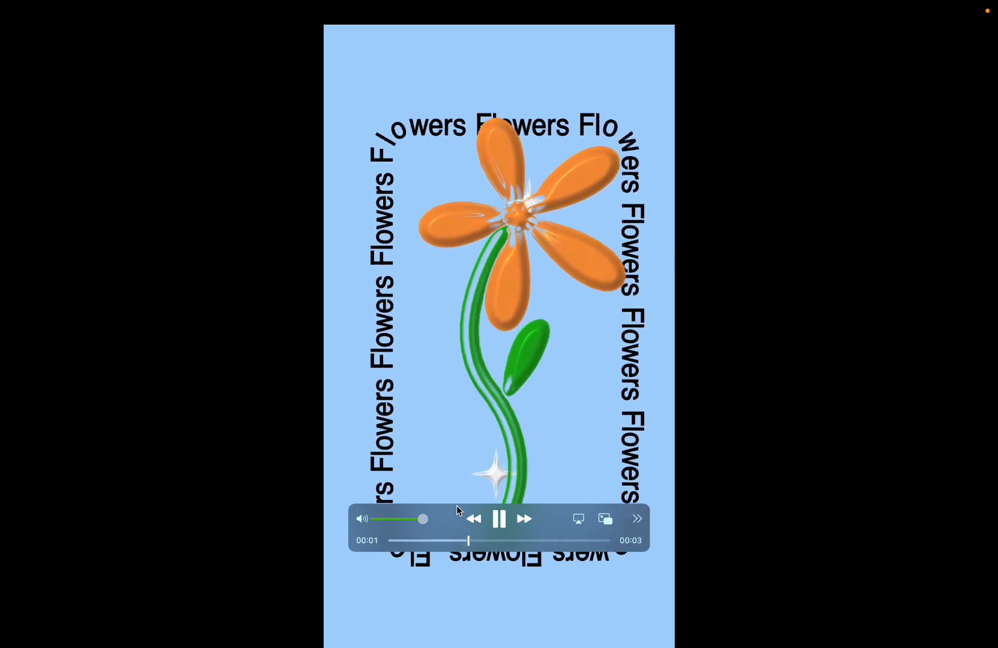
click(499, 519)
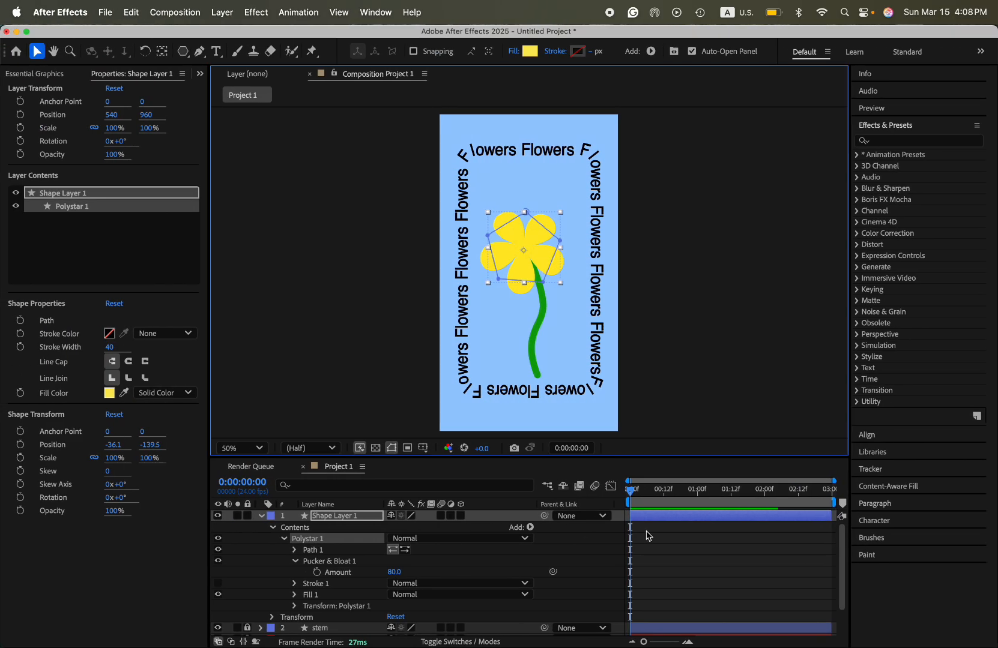
Step: Keyframe the Pucker & Bloat Amount at 80 on 0:00:00:00 and 0:00:02:23, and at 210 on 0:00:01:09
click(316, 572)
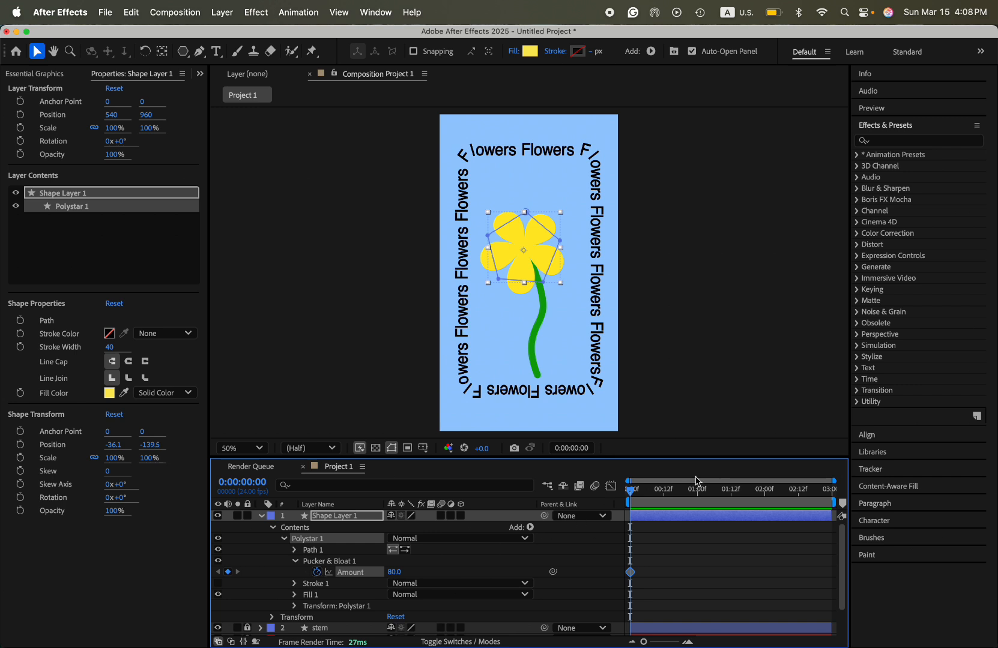
drag(630, 492, 833, 502)
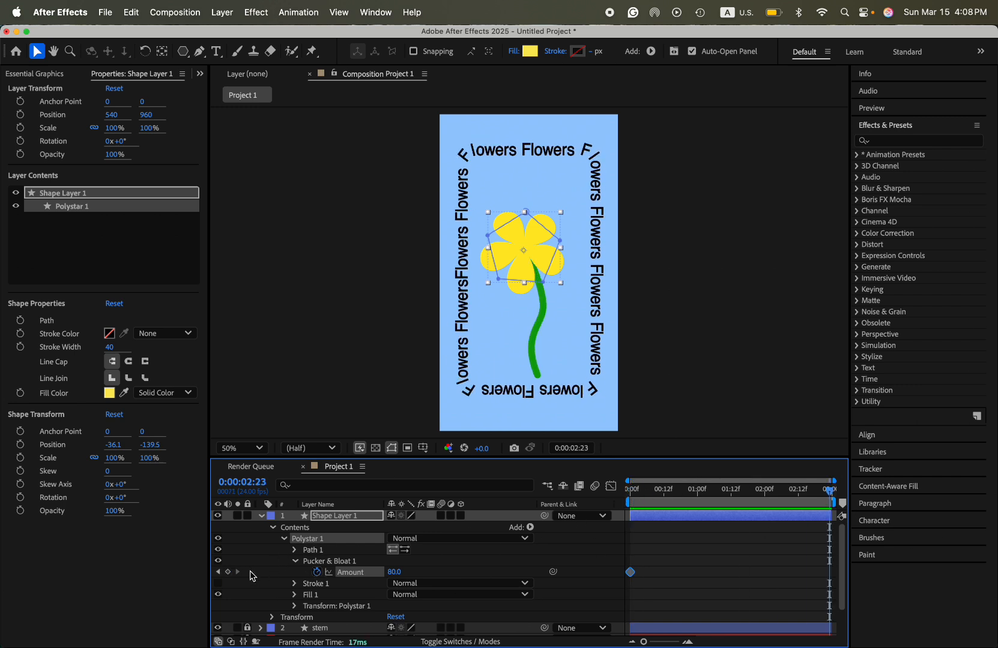
click(228, 573)
click(724, 493)
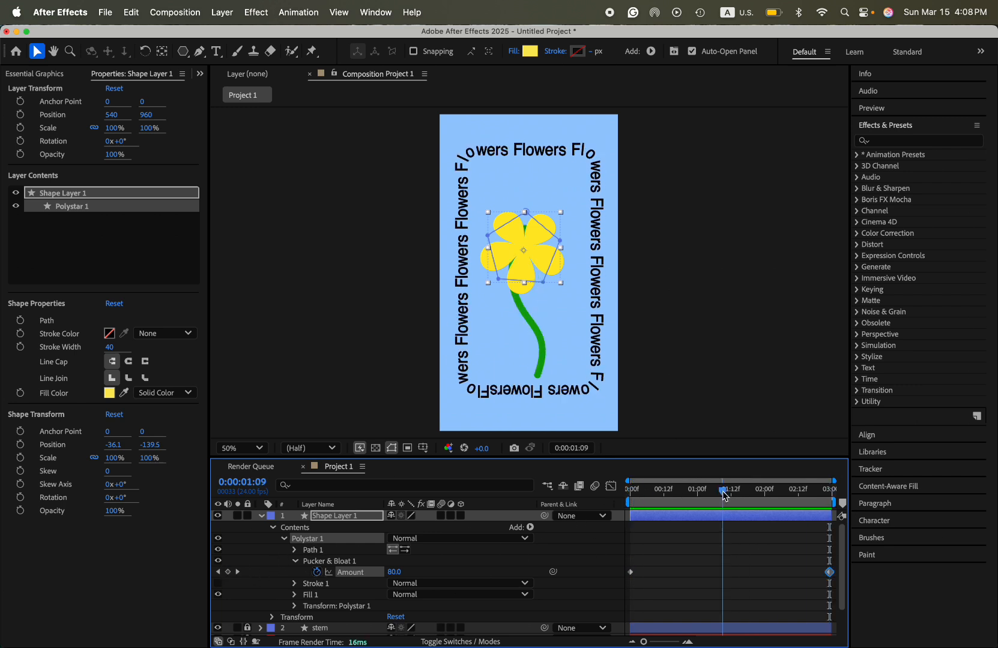
drag(393, 572, 508, 602)
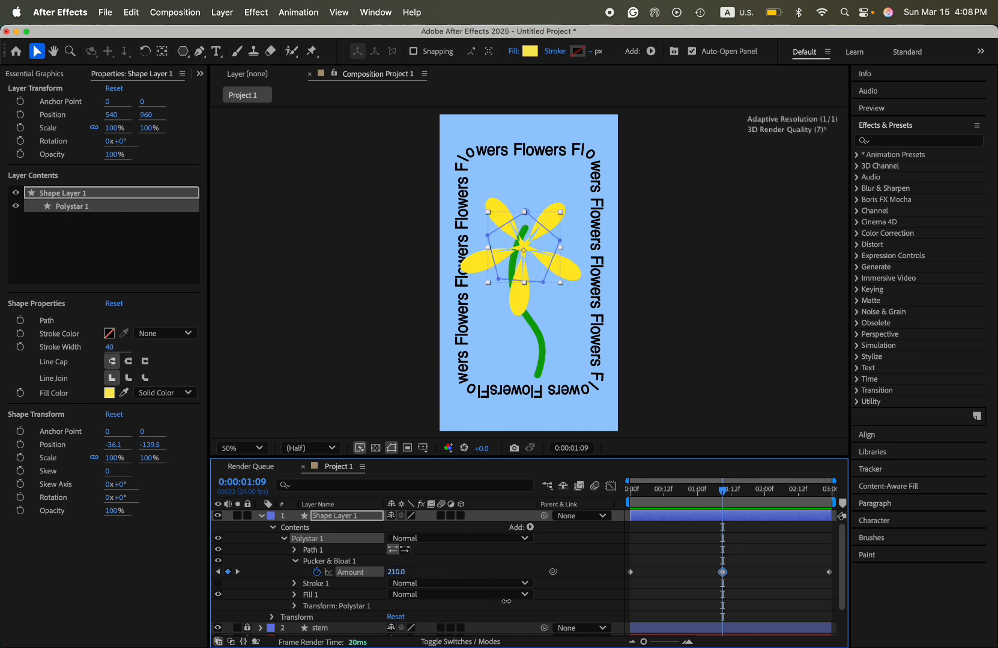
drag(730, 494, 578, 512)
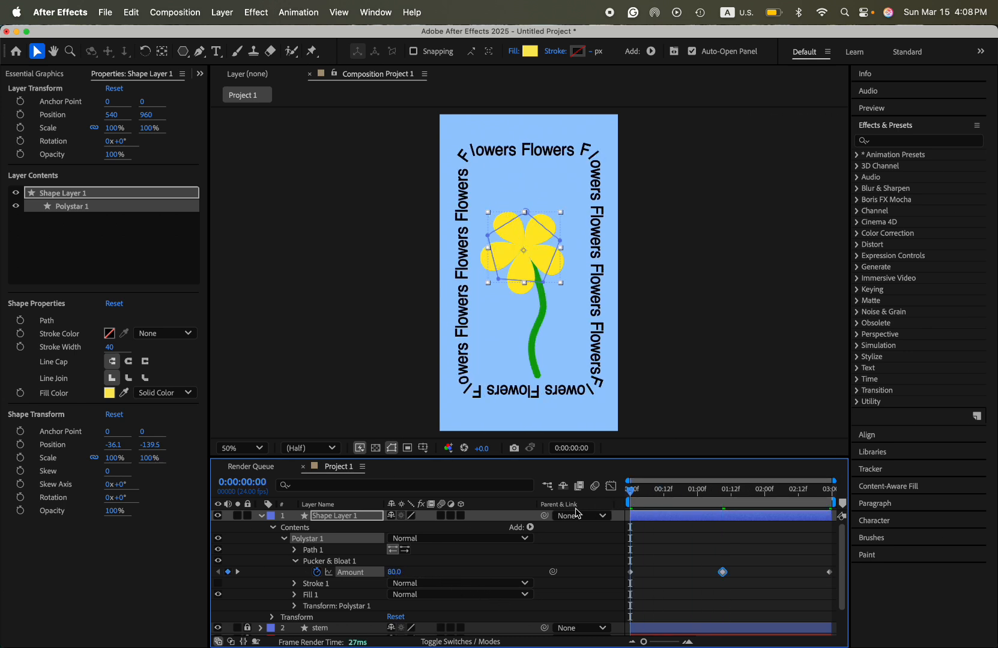
Step: Keyframe the flower's fill colour yellow at 0:00:00:00 and 0:00:02:23, with a different colour at about 0:00:01:00
click(295, 595)
click(317, 619)
drag(630, 492, 697, 499)
click(228, 619)
click(394, 619)
drag(532, 406, 533, 265)
click(629, 265)
Step: Change the flower's fill colour to orange at about 0:00:02:00 and preview the colour animation
click(765, 491)
click(395, 619)
click(456, 269)
click(629, 265)
key(space)
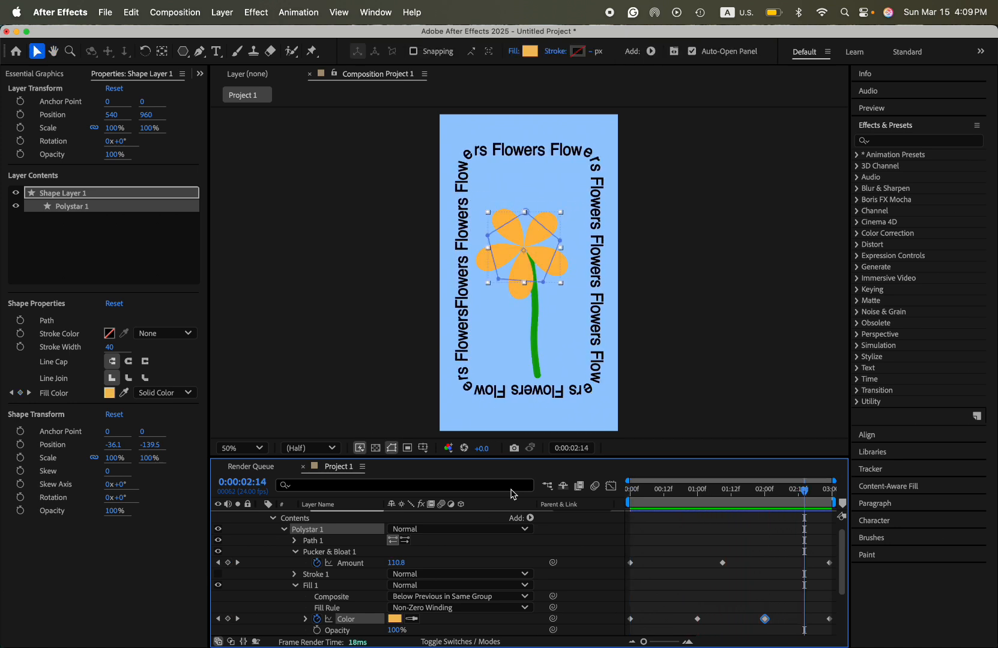
Step: Keyframe the flower layer's Scale at 100% on 0:00:00:00 and 0:00:02:23, with a larger scale at 0:00:01:12, and preview the animation
scroll(283, 597, down, 6)
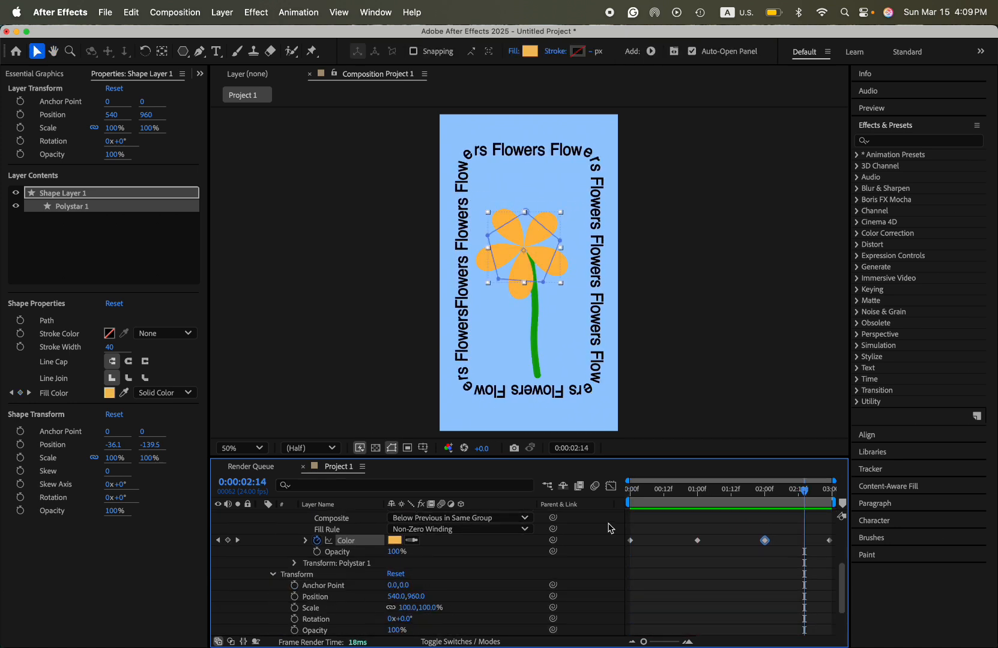
click(294, 608)
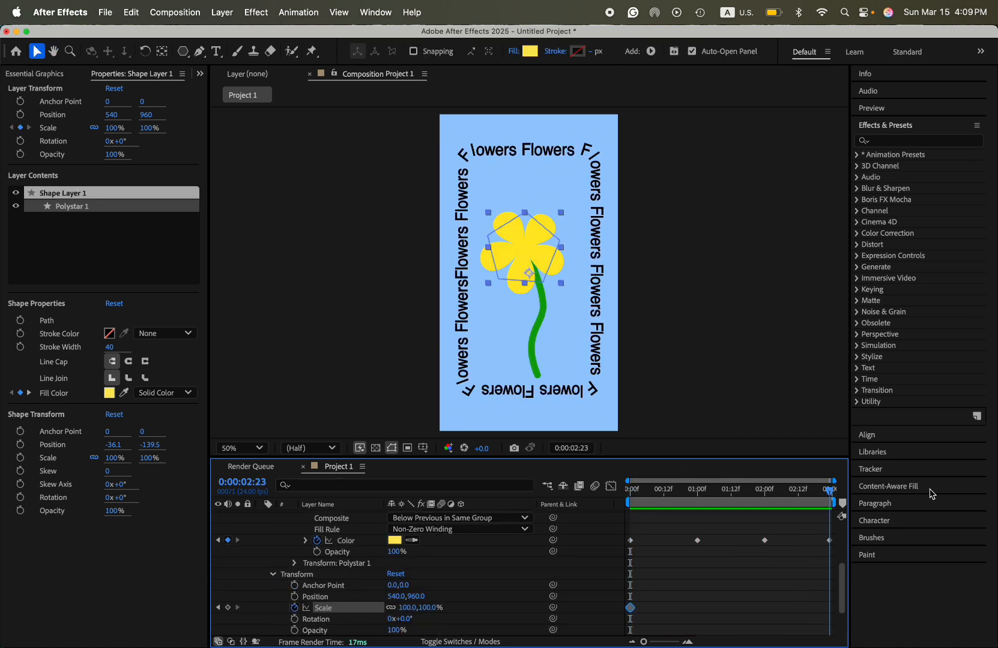
drag(720, 489, 732, 490)
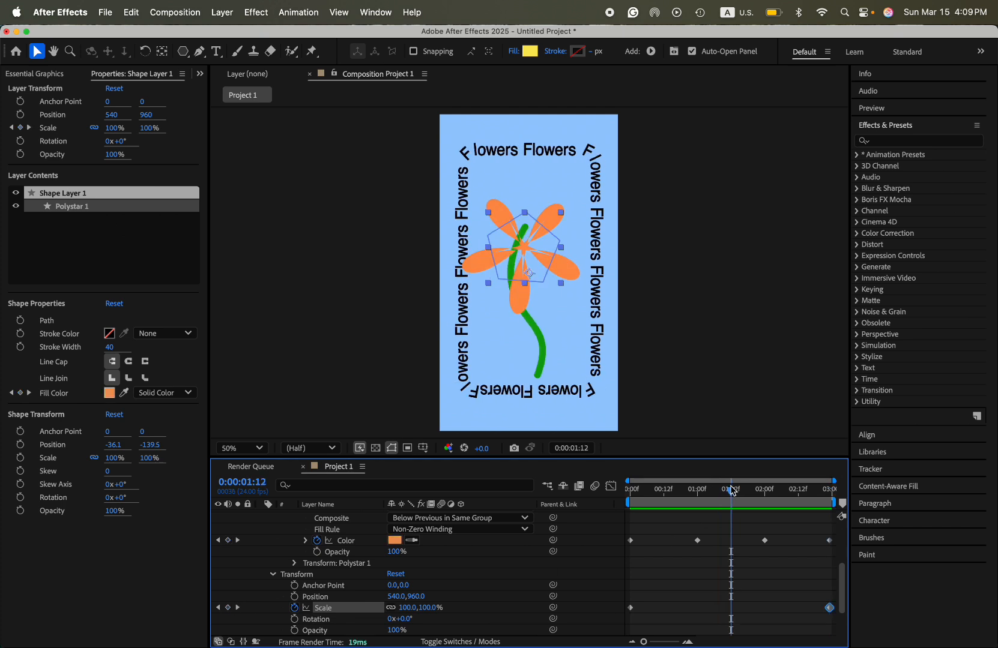
drag(401, 608, 421, 607)
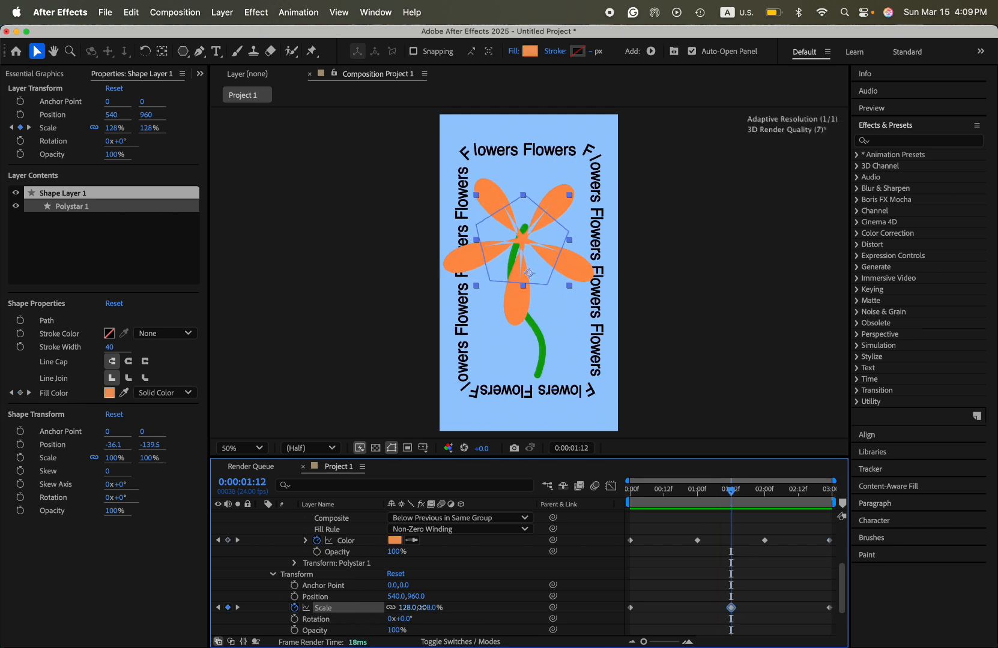
key(space)
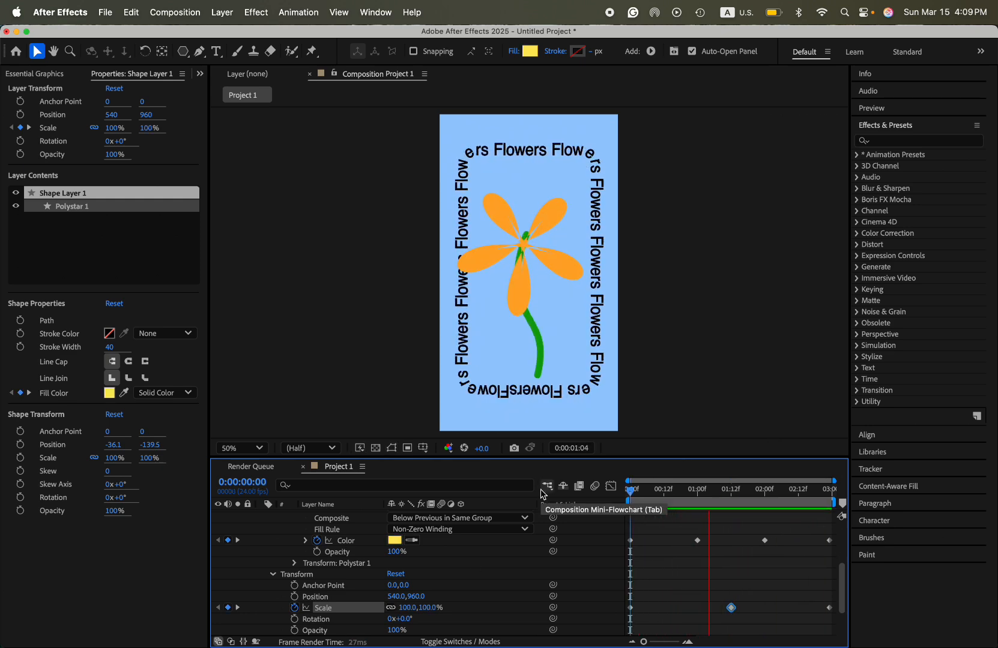
key(space)
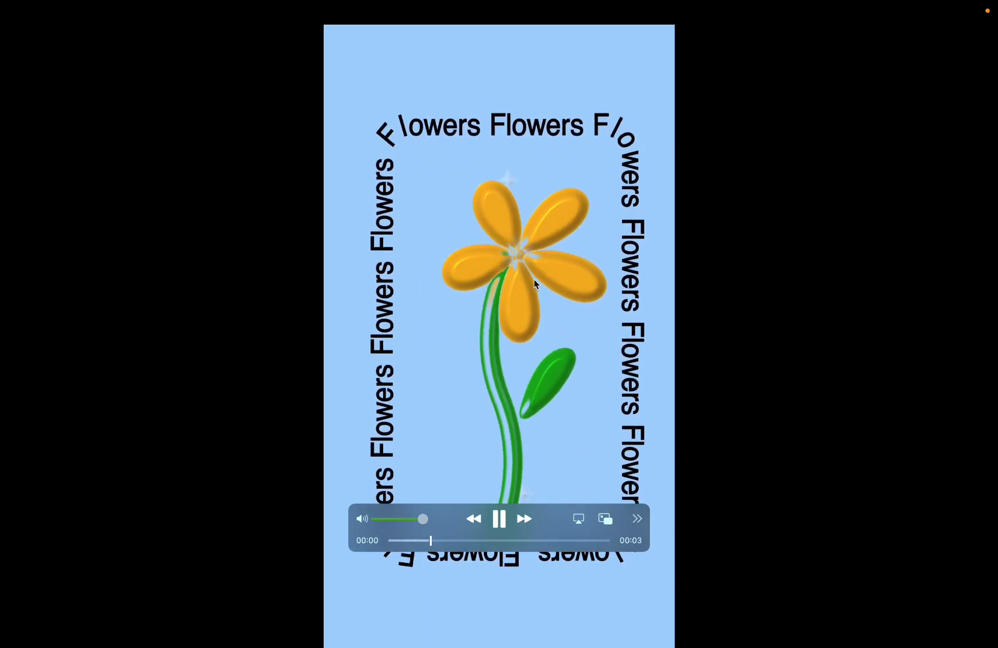
key(space)
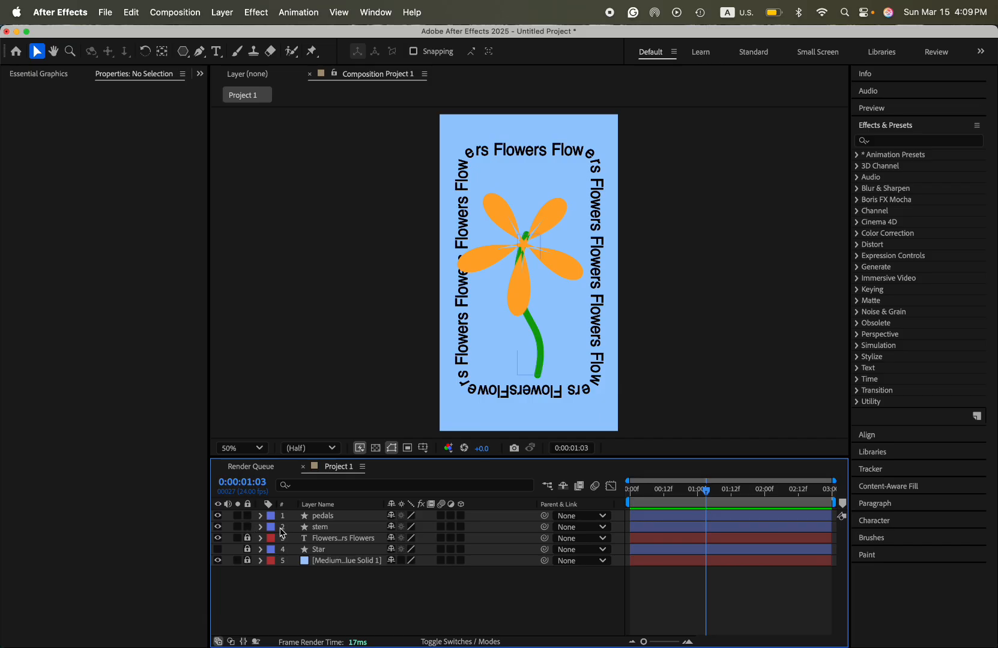
Step: Open the Create Nulls From Paths script for the stem layer and reveal the stem's path properties
click(324, 527)
click(376, 12)
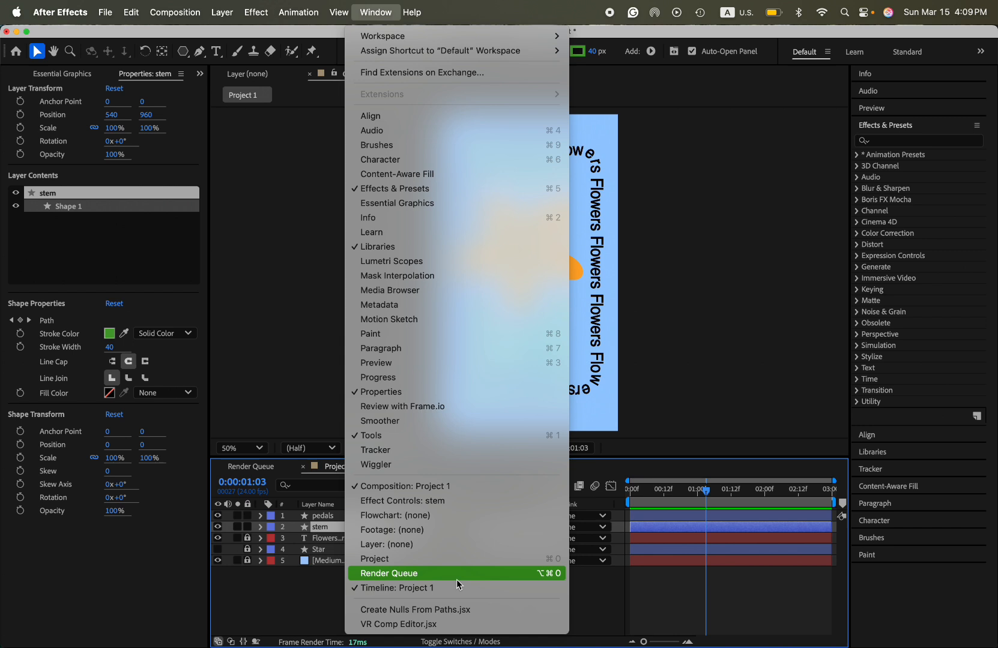
click(459, 609)
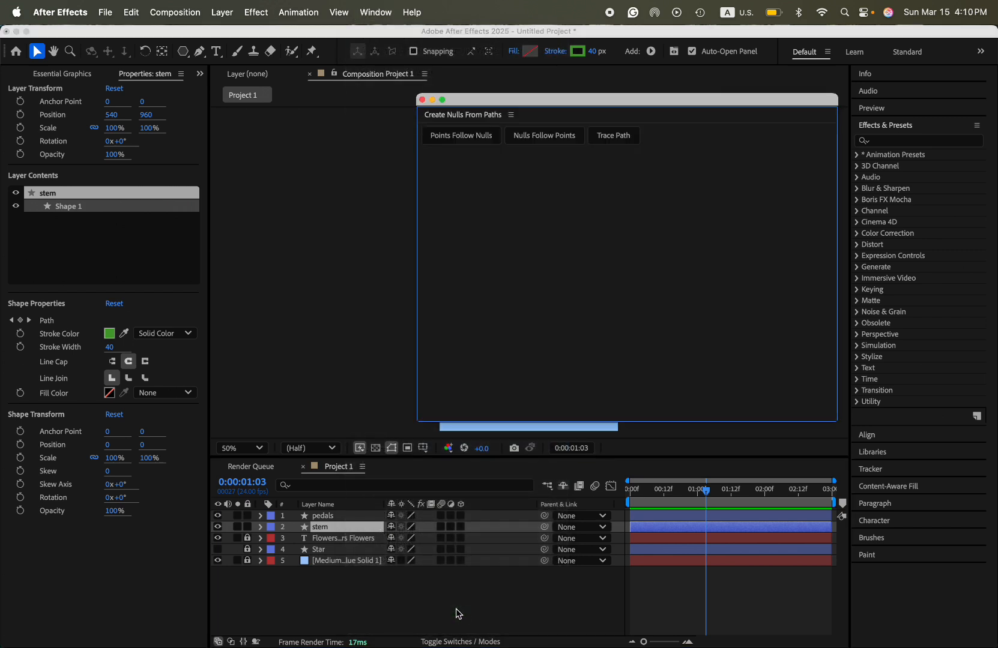
click(261, 528)
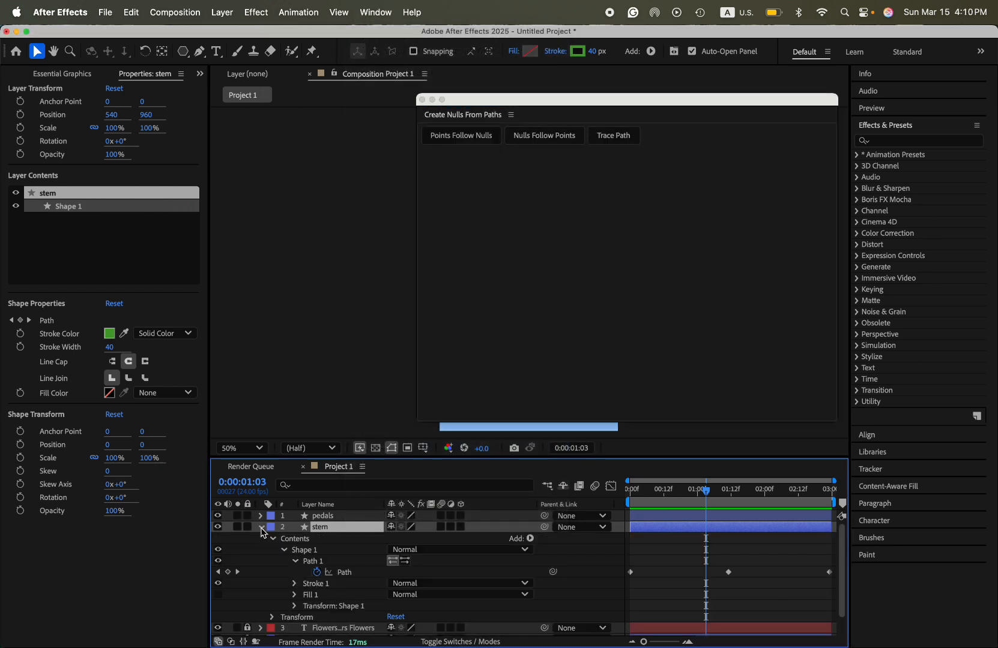
Step: Create a Trace Path null from the stem's Path property and close the script window
click(337, 563)
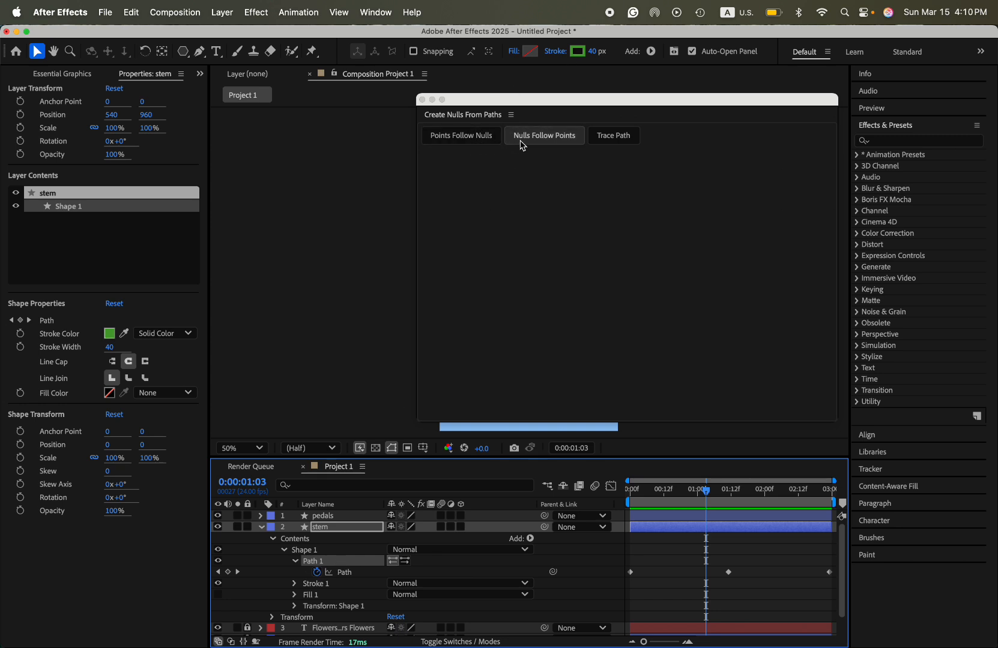
click(632, 137)
click(490, 251)
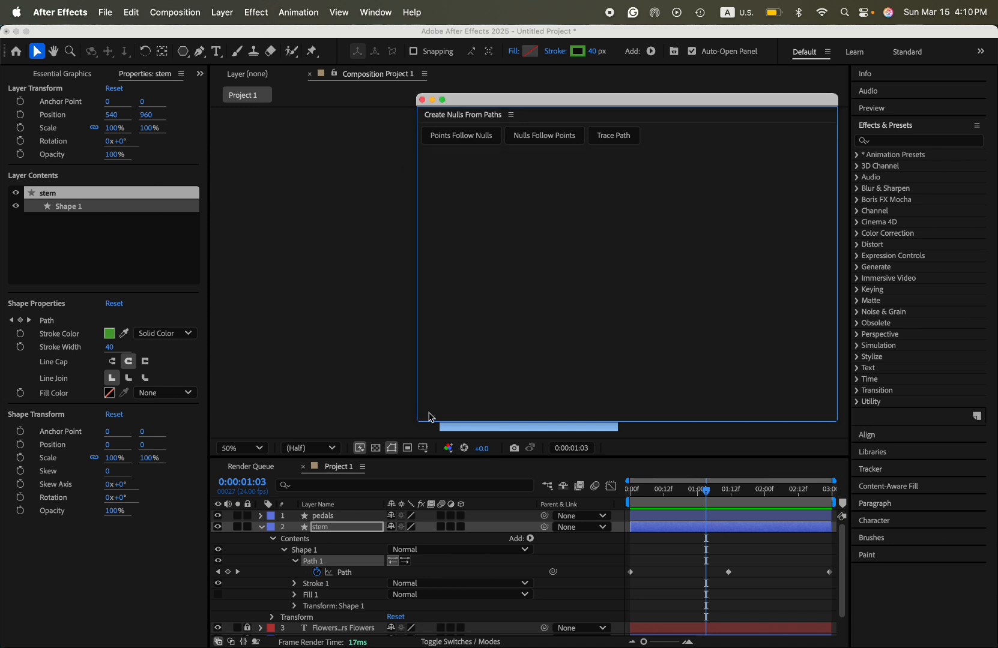
click(357, 573)
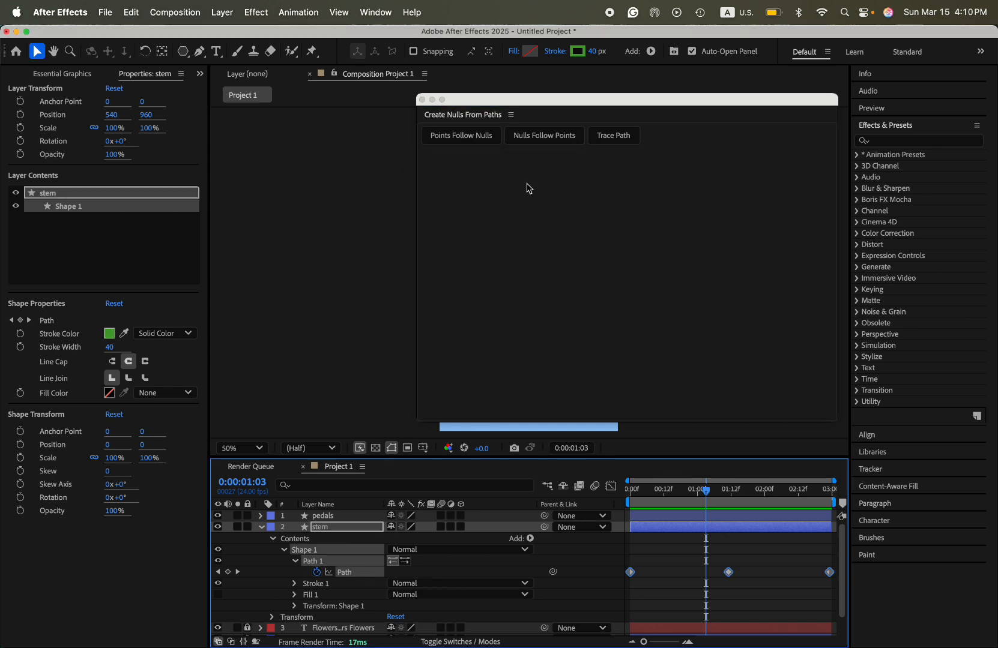
click(614, 140)
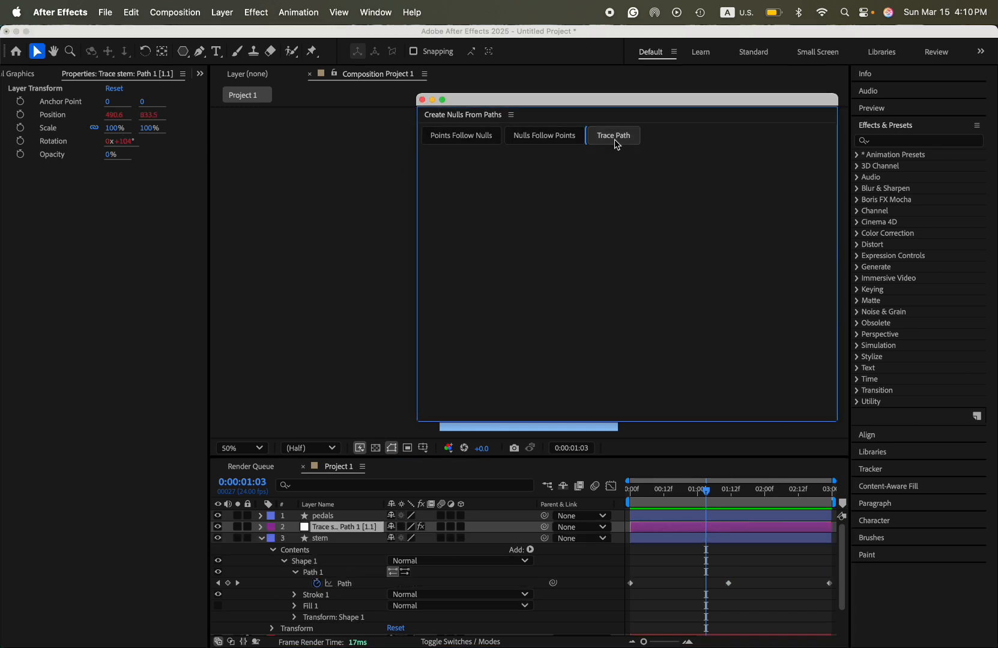
click(262, 541)
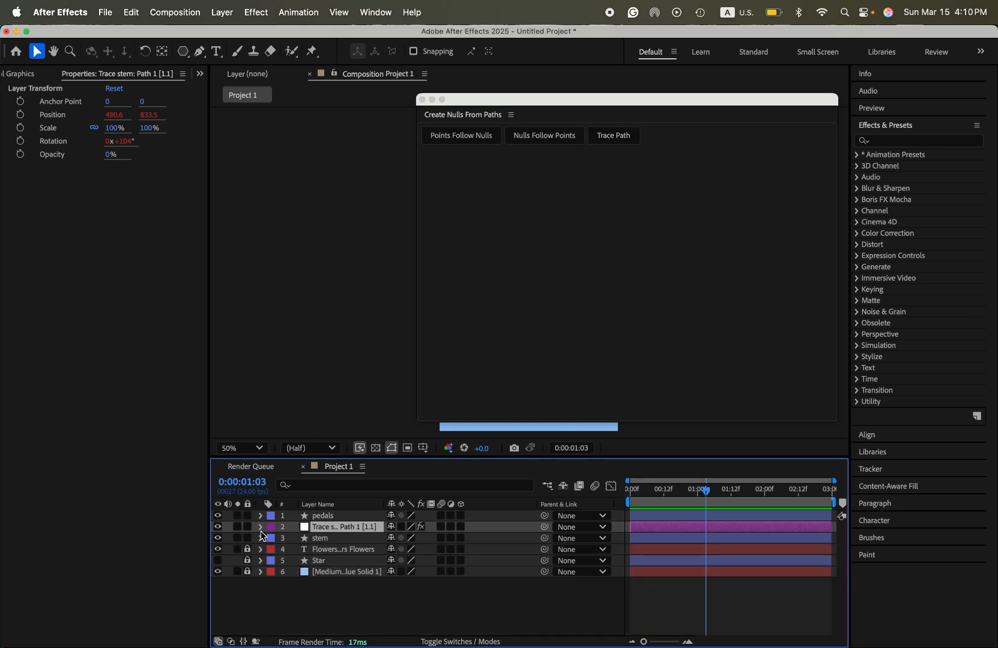
click(422, 100)
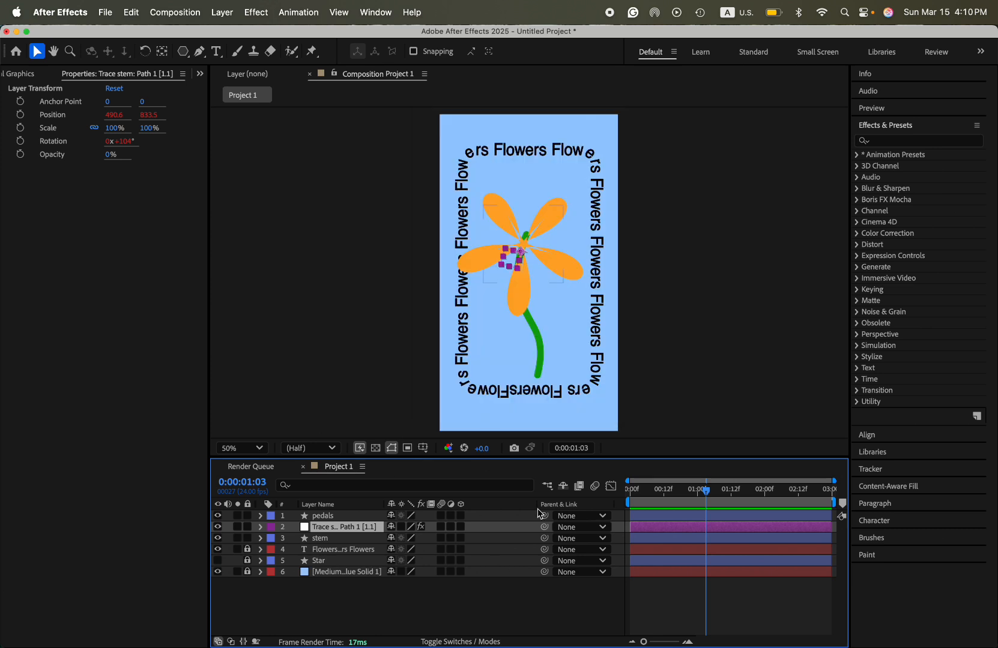
Step: Parent the pedals layer to the Trace stem: Path 1 null and preview from 0:00:00:00
click(519, 516)
click(580, 516)
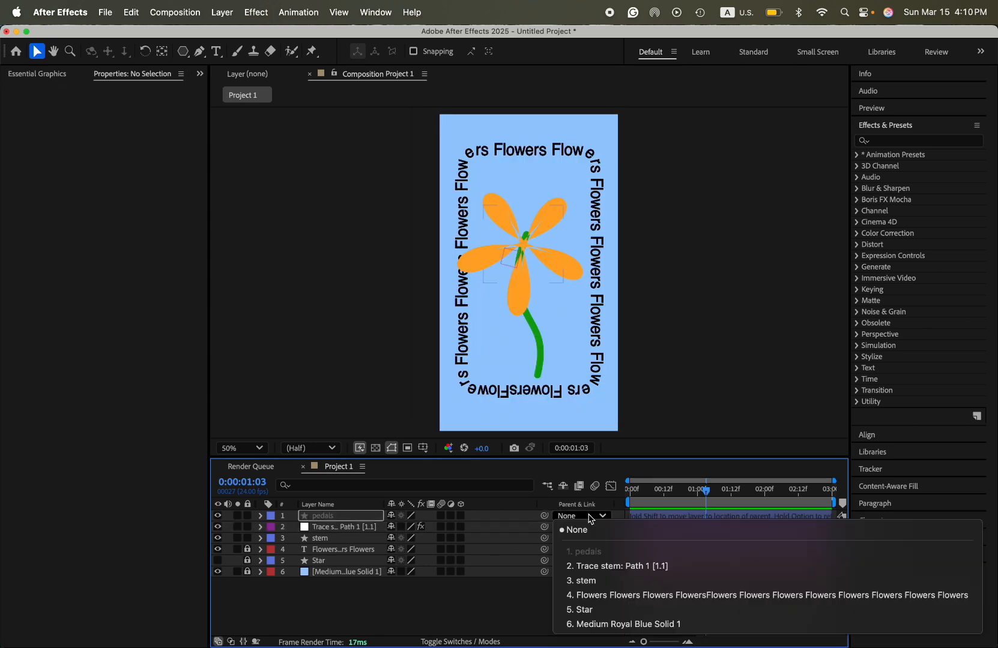
click(580, 566)
drag(701, 491, 629, 490)
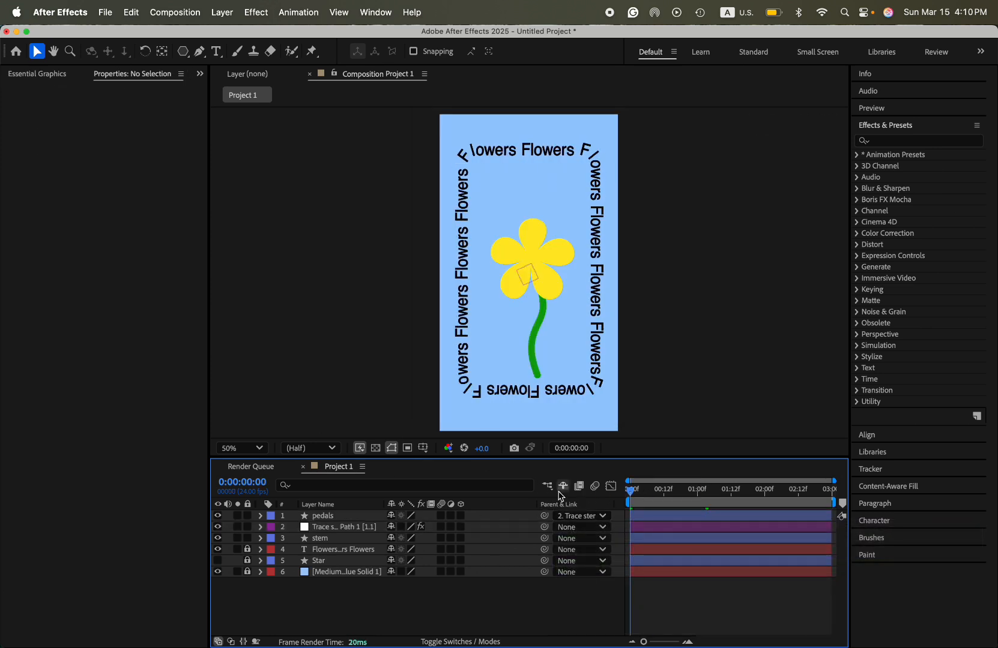
key(space)
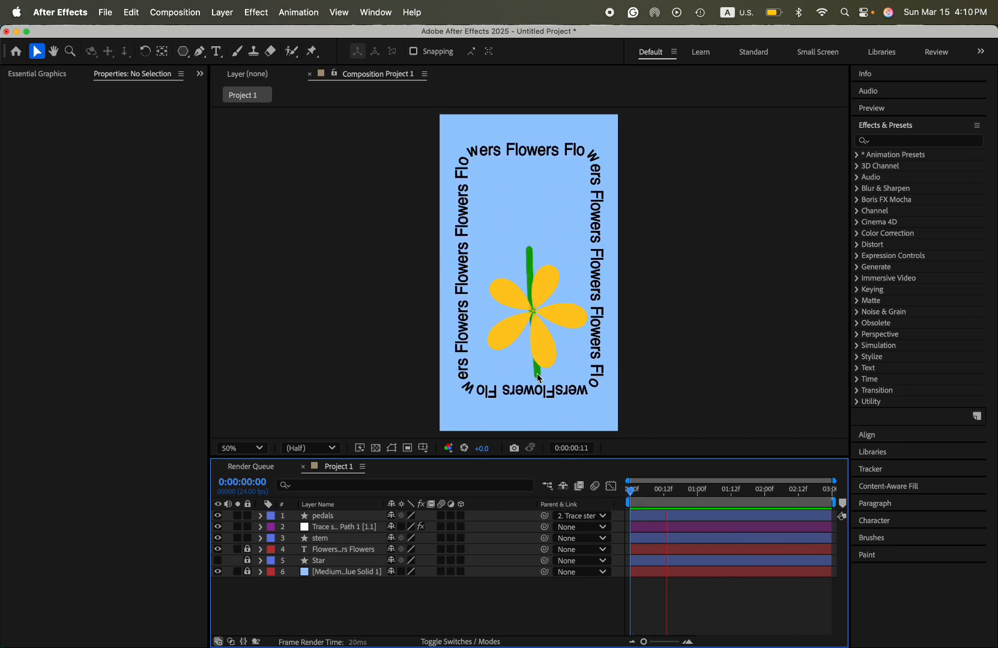
key(space)
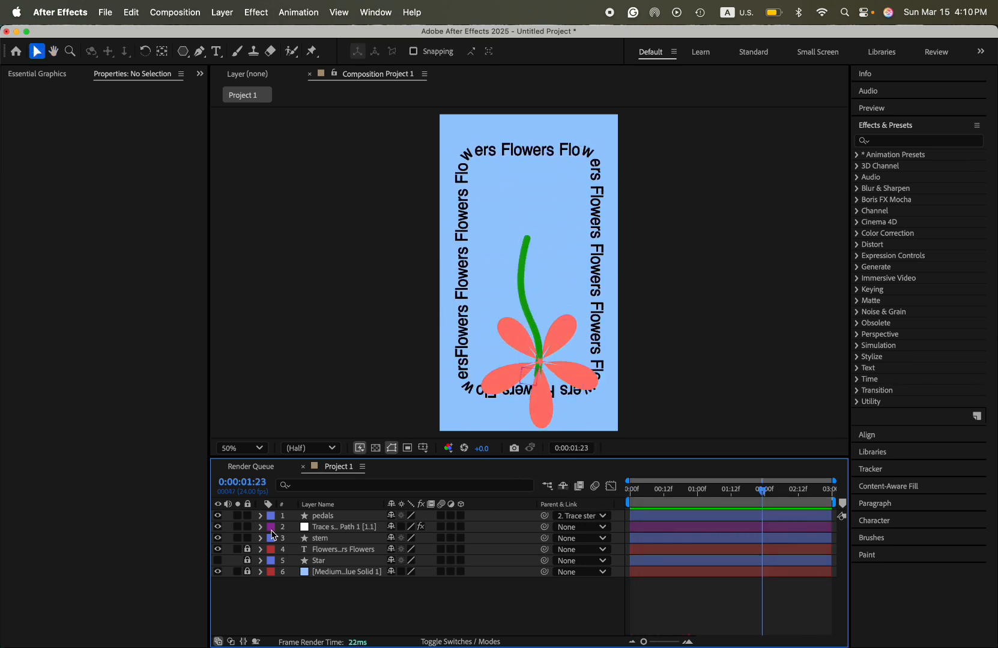
Step: Remove the Progress keyframes from the null's Trace Path effect and preview the flower's movement
click(261, 528)
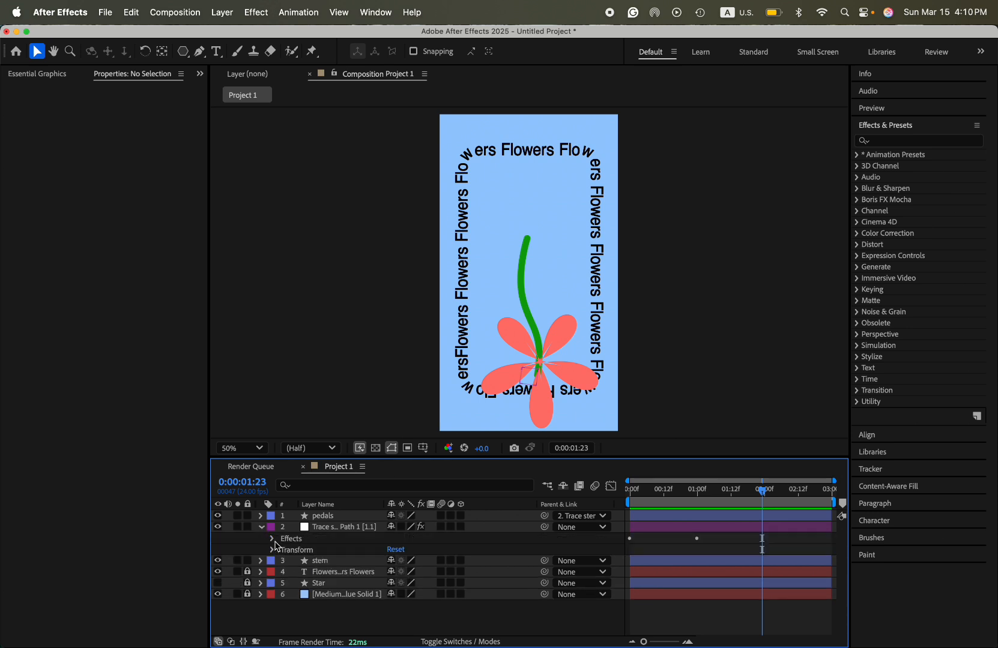
click(272, 539)
click(284, 551)
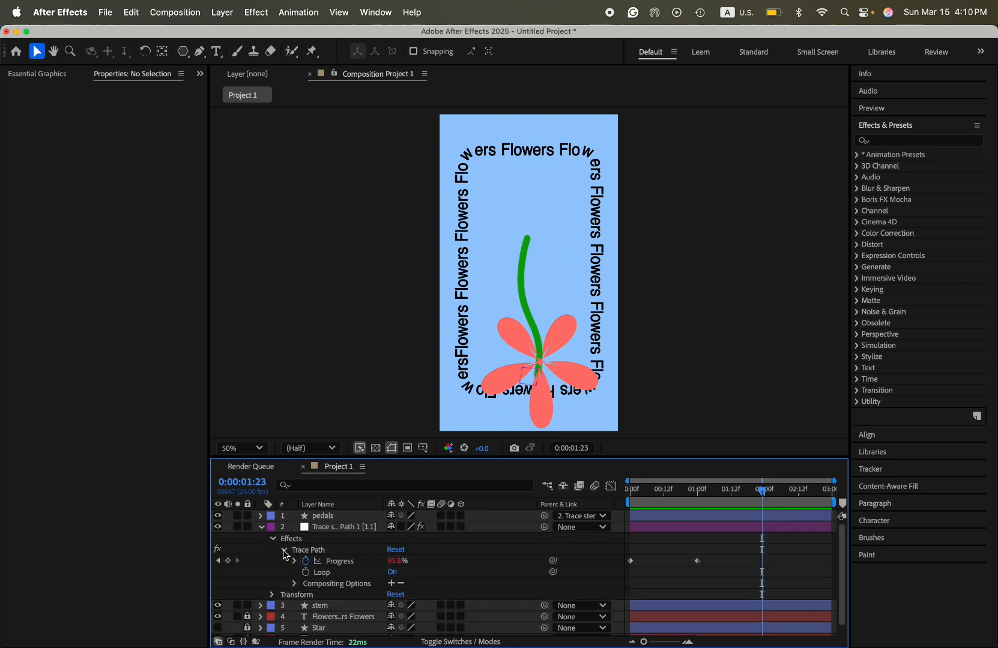
key(space)
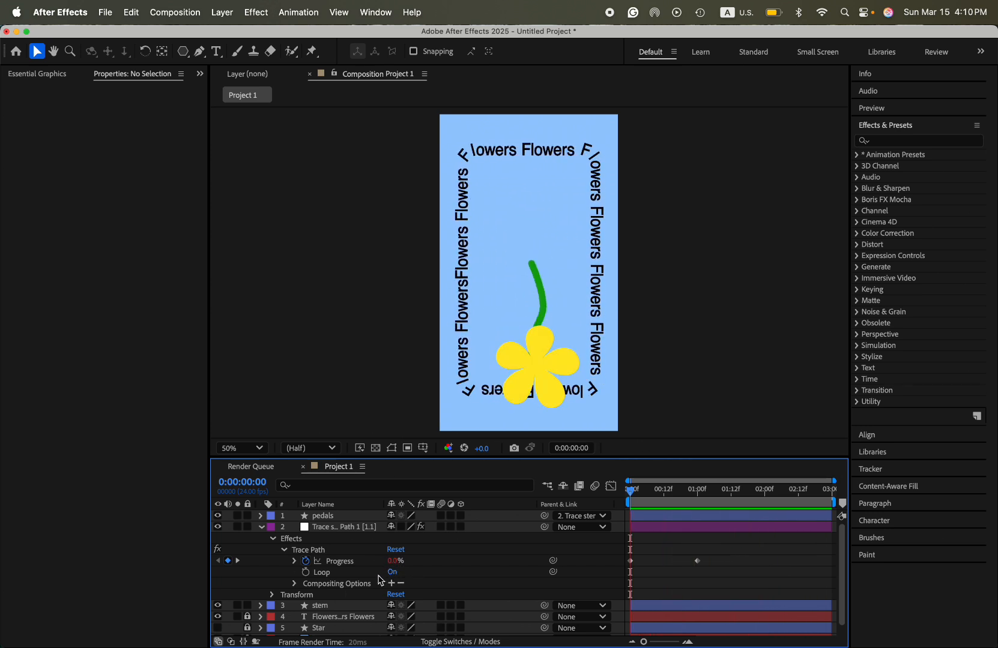
click(697, 561)
key(Delete)
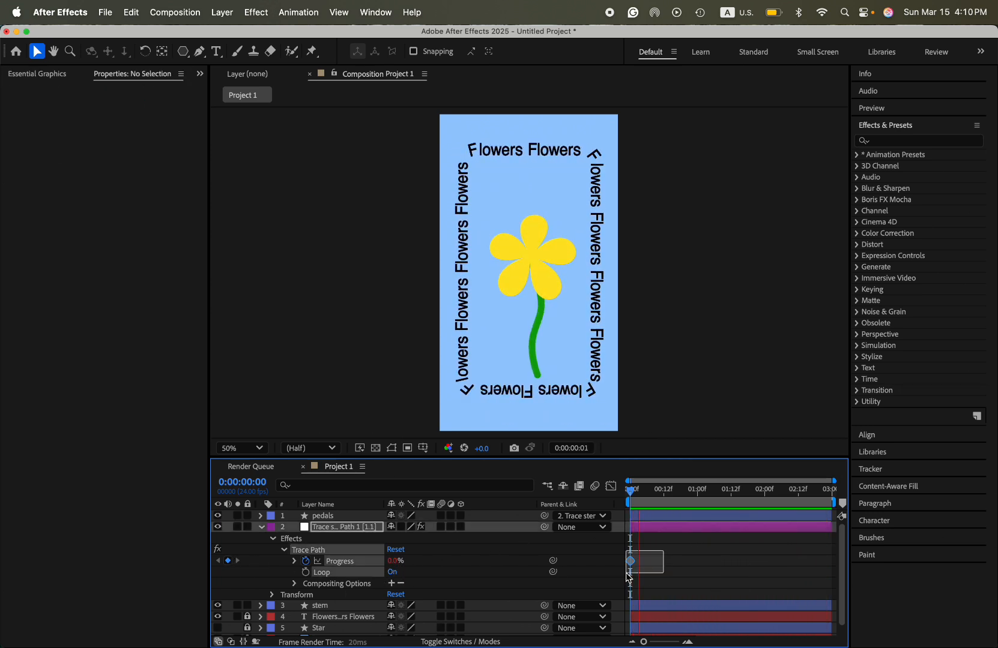
click(630, 560)
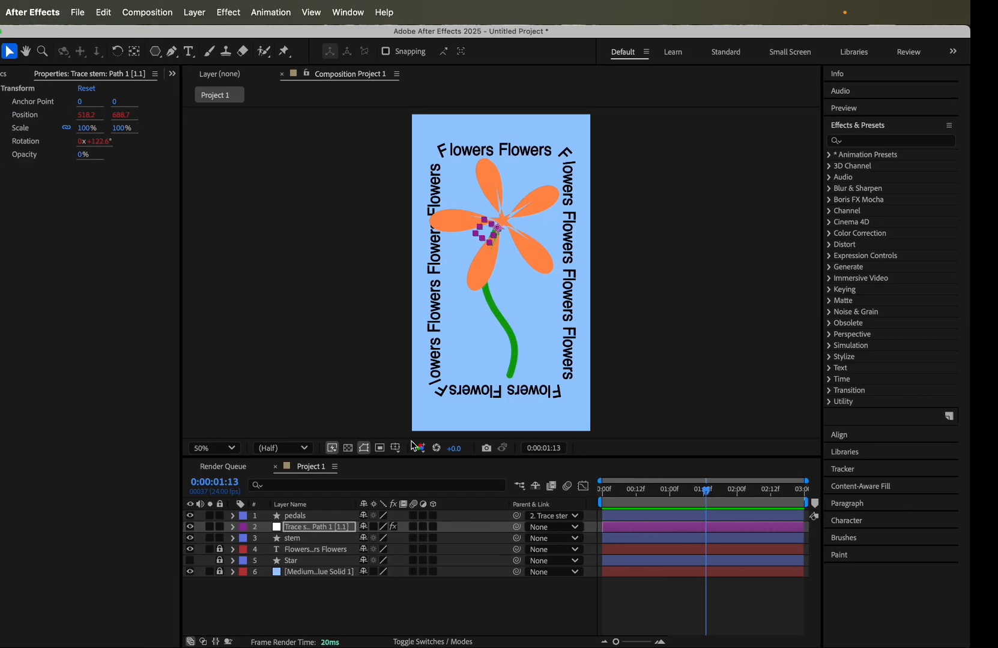
key(space)
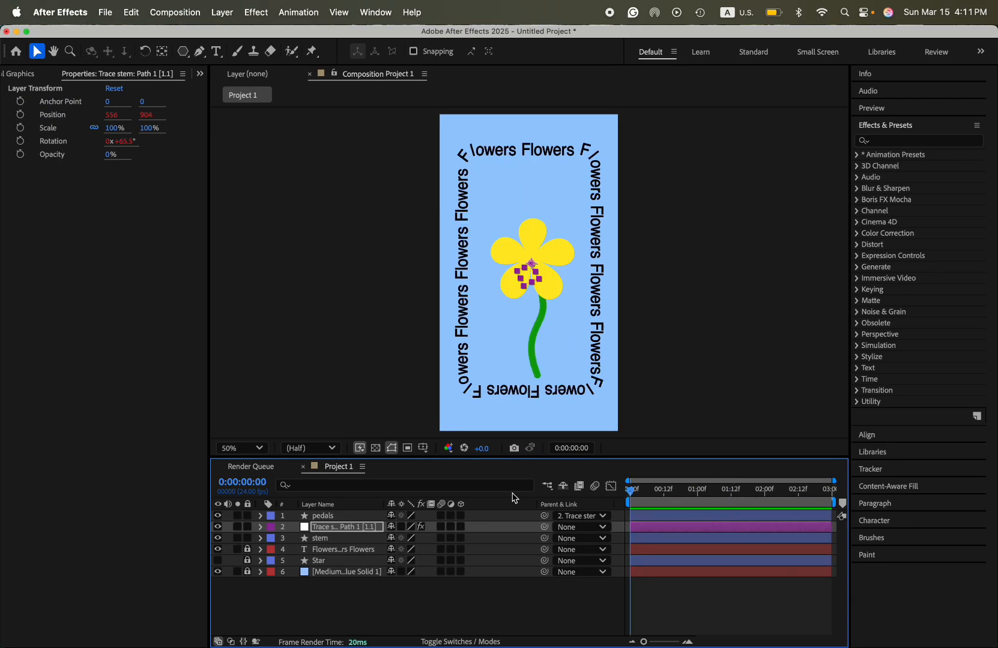
Step: Add a new empty shape layer to the composition
click(341, 601)
right_click(340, 599)
mouse_move(418, 474)
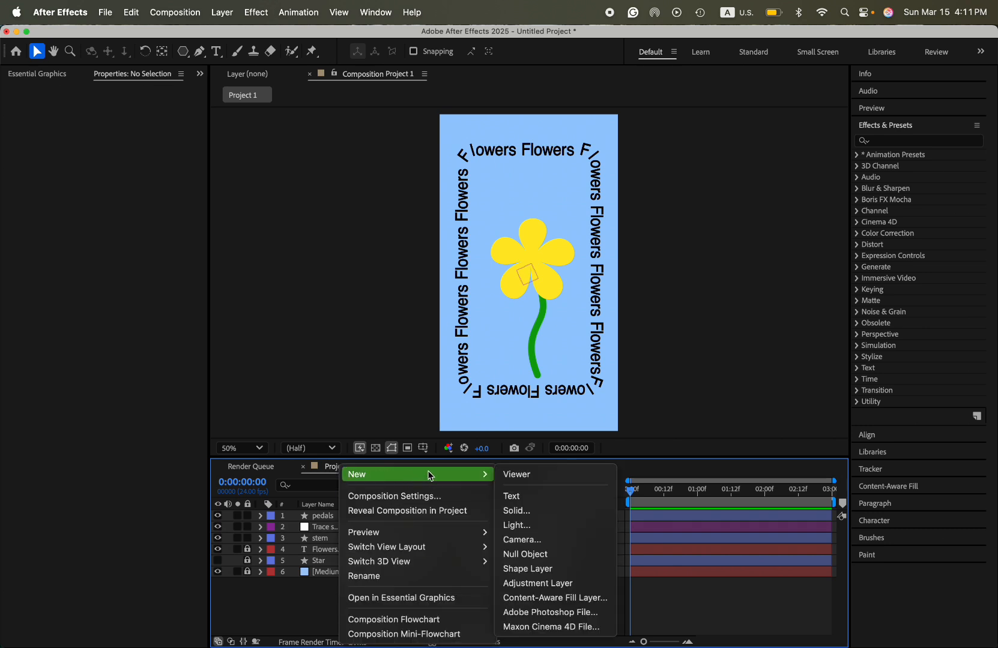
click(573, 568)
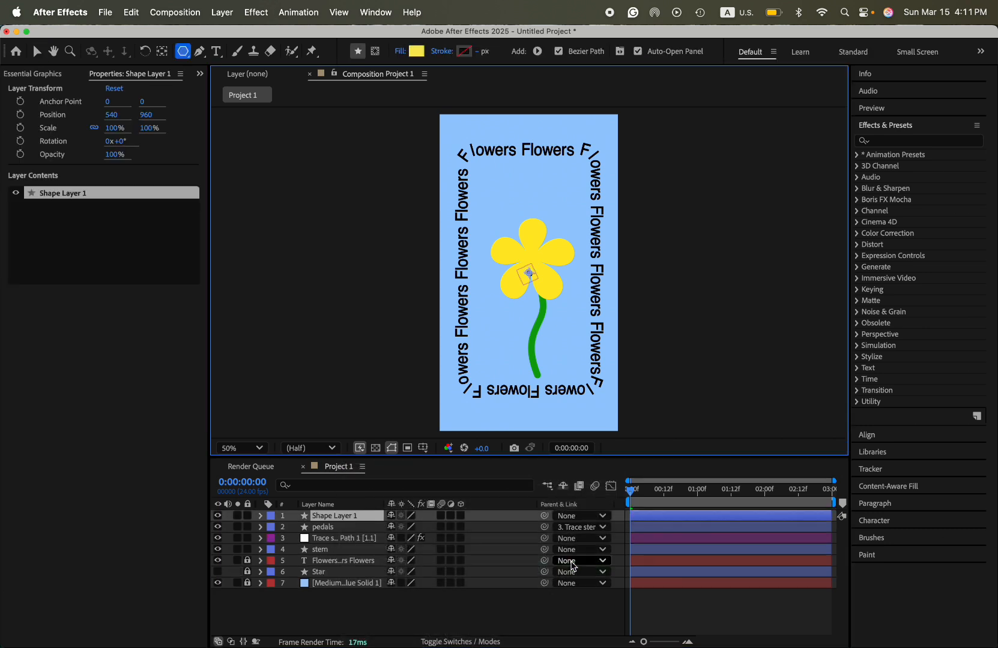
Step: Set the Pen tool's fill colour to the stem's green (0EA30C) by sampling it from the stem
scroll(570, 329, up, 2)
click(199, 51)
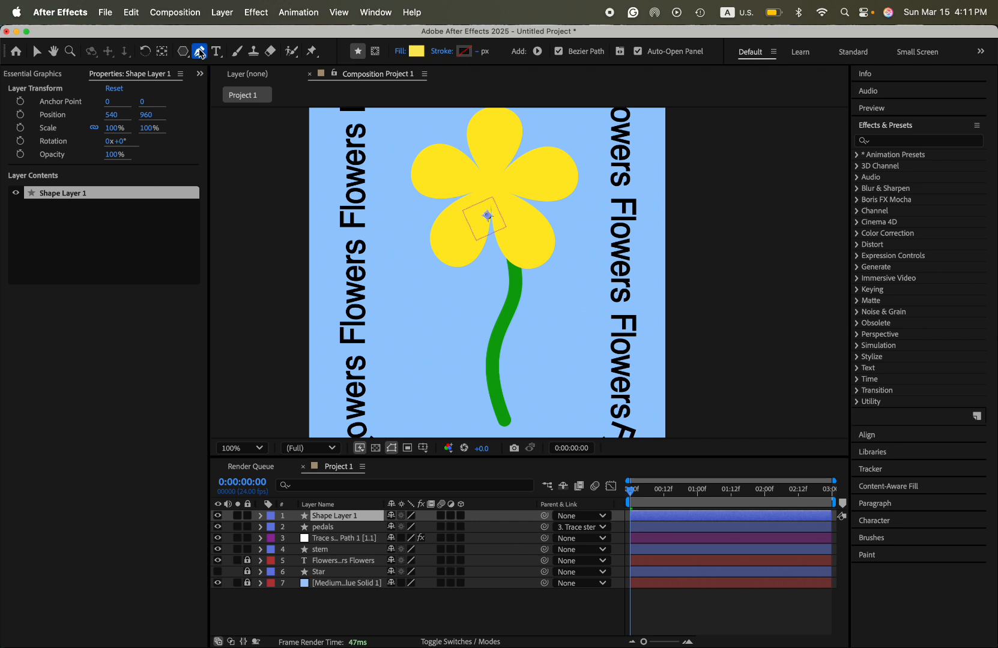
click(416, 57)
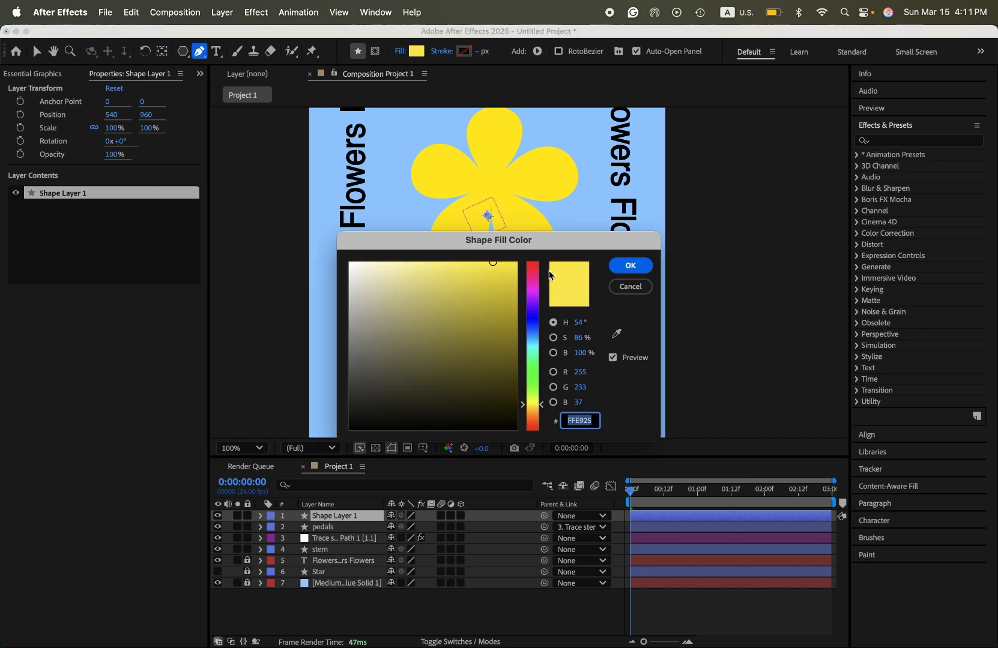
drag(497, 238, 735, 184)
click(853, 277)
click(509, 312)
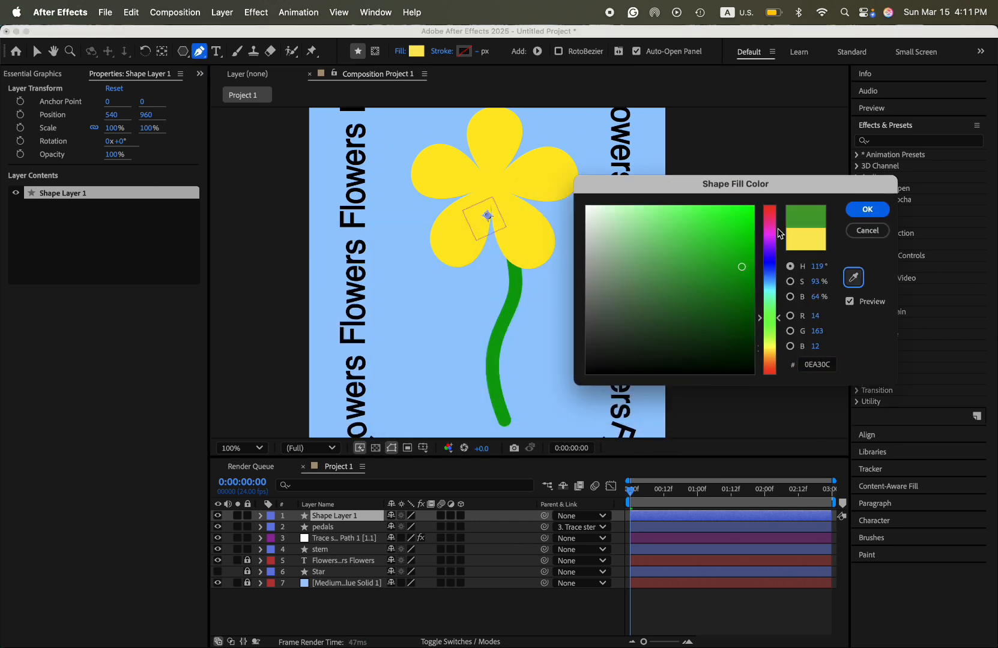
click(850, 210)
Step: Draw a closed, curved leaf on the new shape layer, growing out from the middle of the stem
click(512, 327)
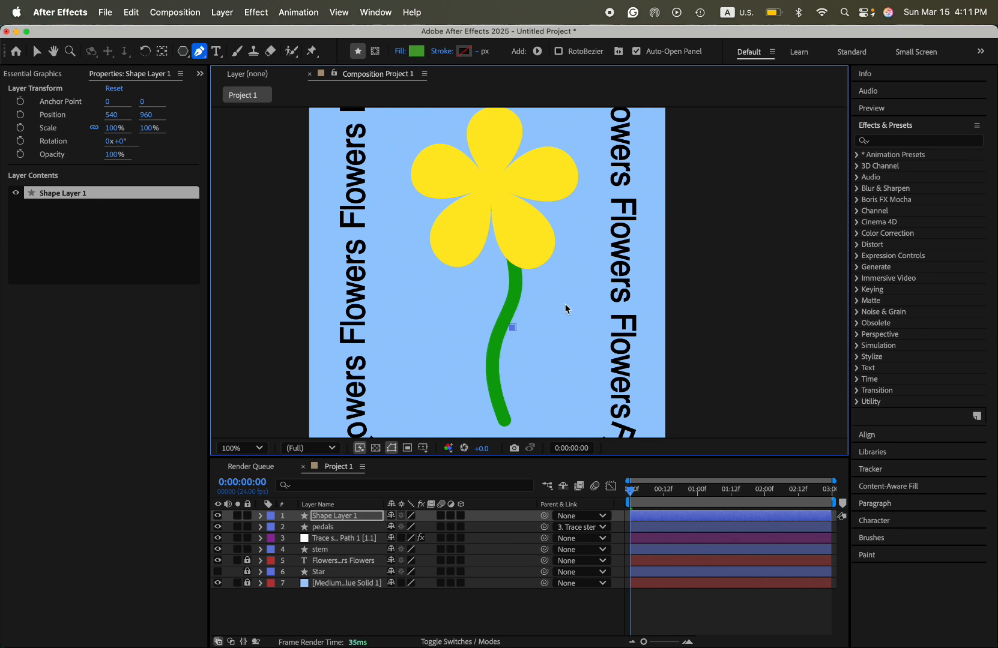
drag(565, 304, 579, 321)
click(513, 327)
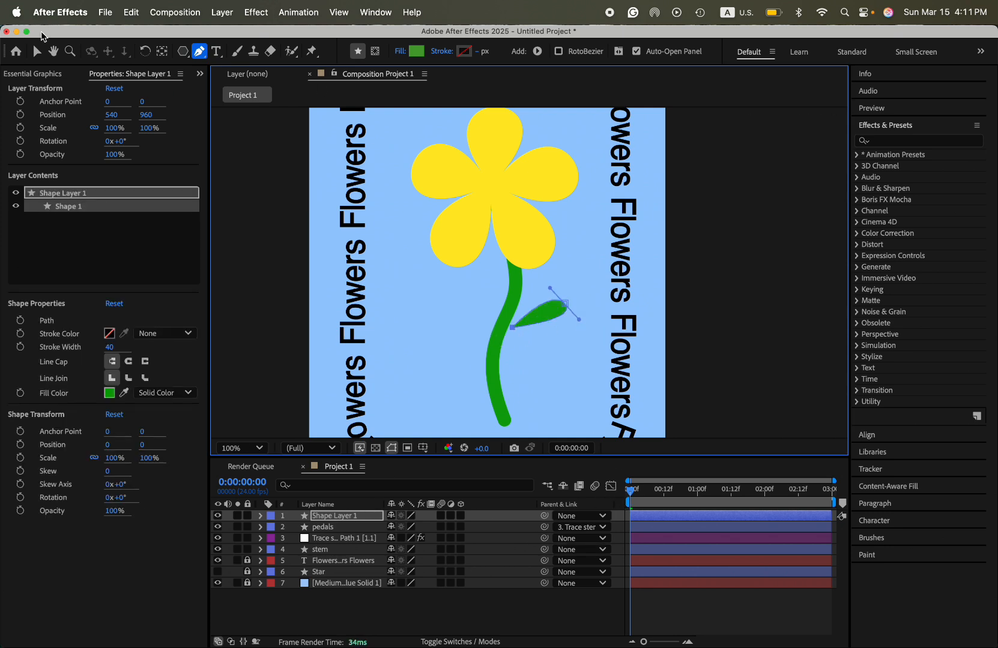
key(v)
Step: Duplicate the stem's trace null directly beneath the leaf's shape layer and parent the leaf to the copy
click(347, 538)
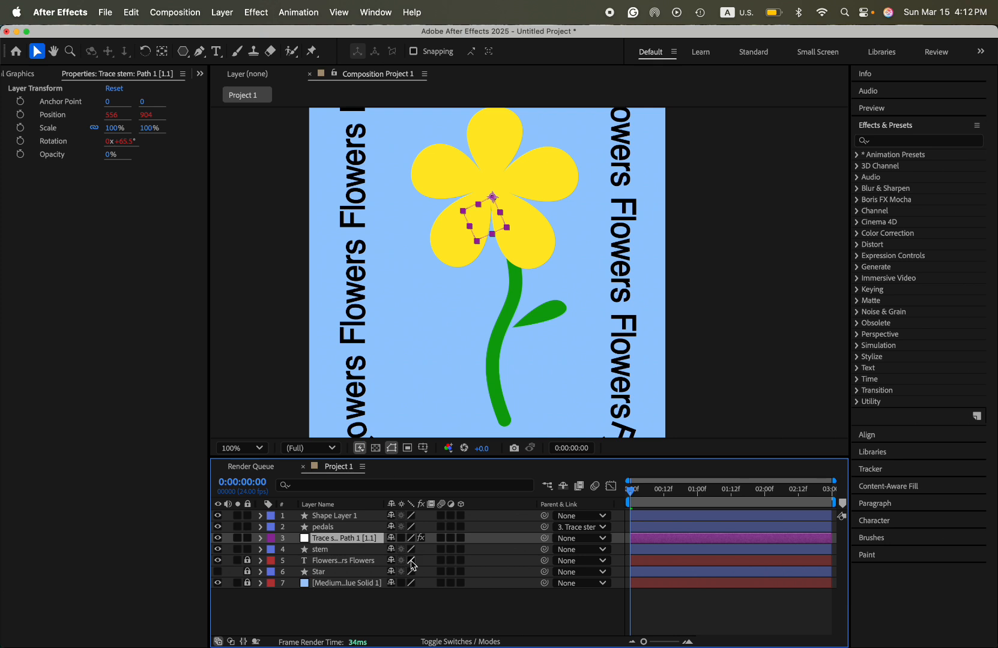
key(super+d)
drag(351, 543, 347, 526)
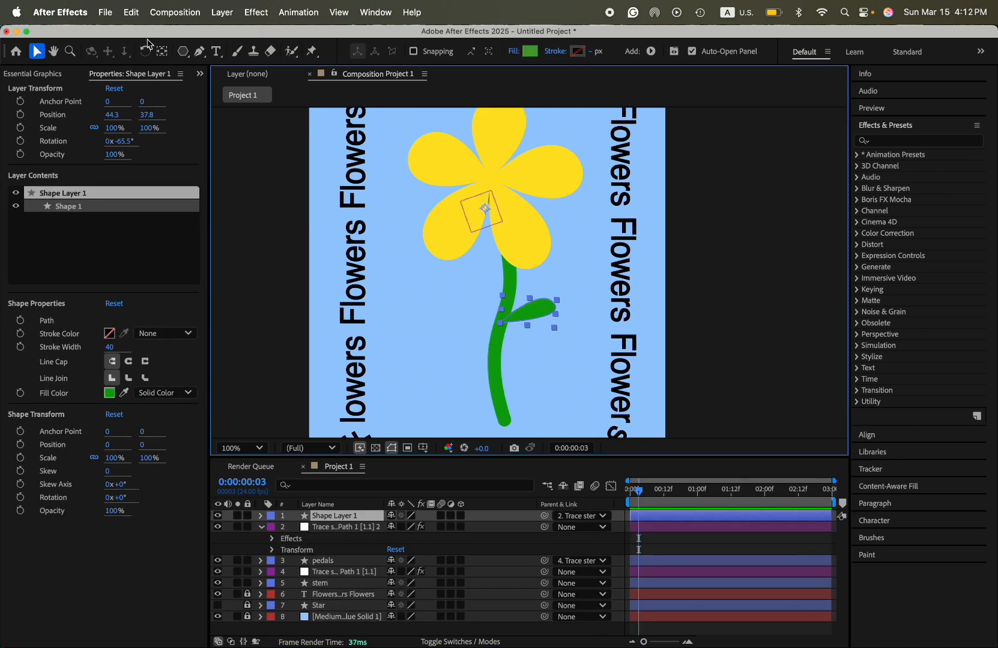
Step: Move the leaf's anchor point to its base where it meets the stem, and play a preview
click(162, 52)
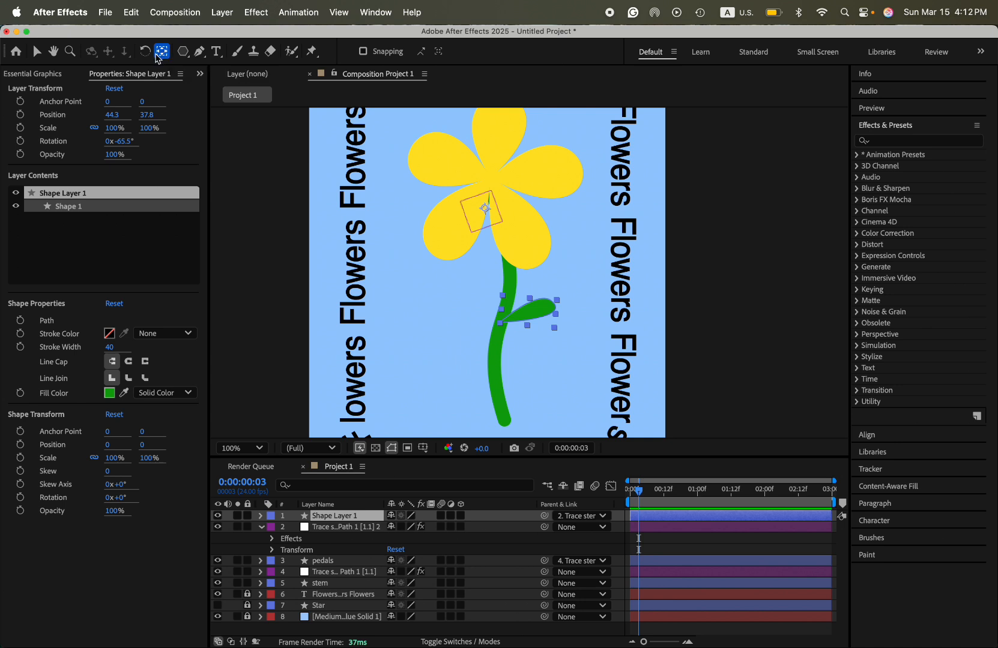
drag(489, 209, 504, 326)
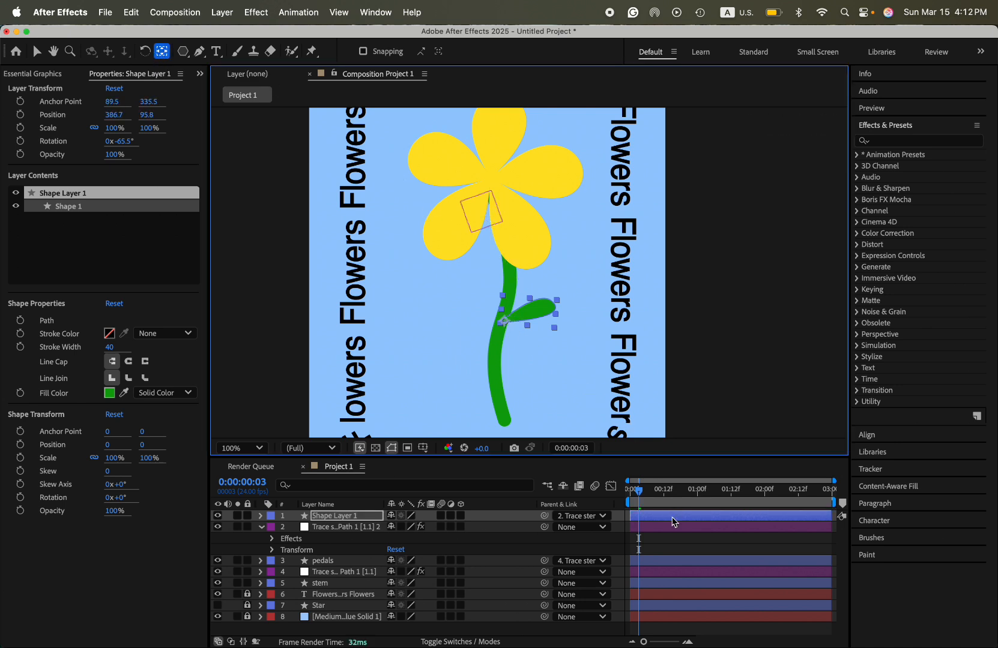
key(space)
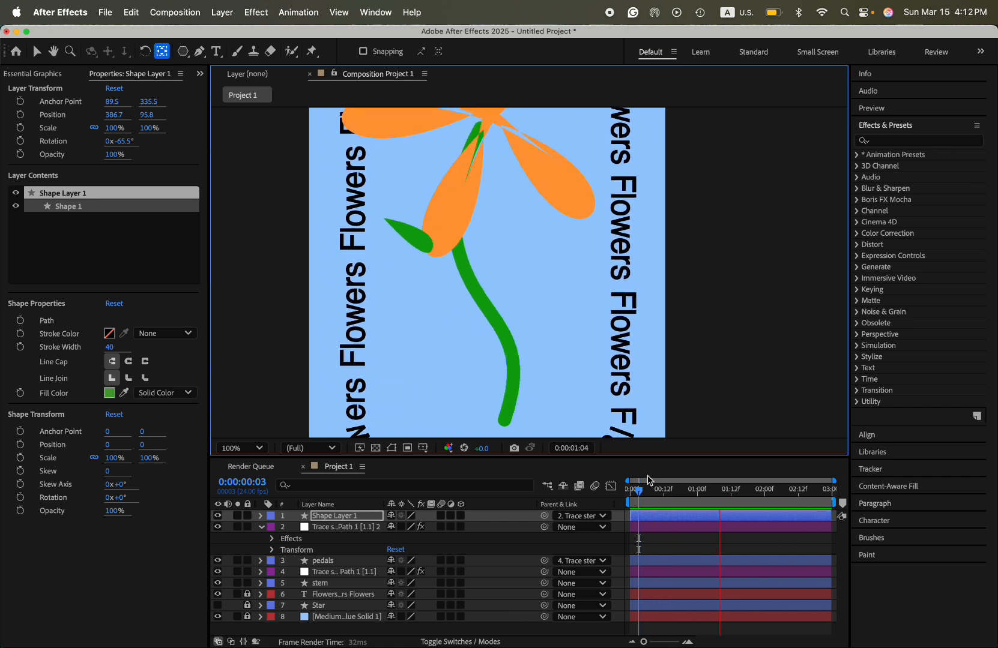
key(space)
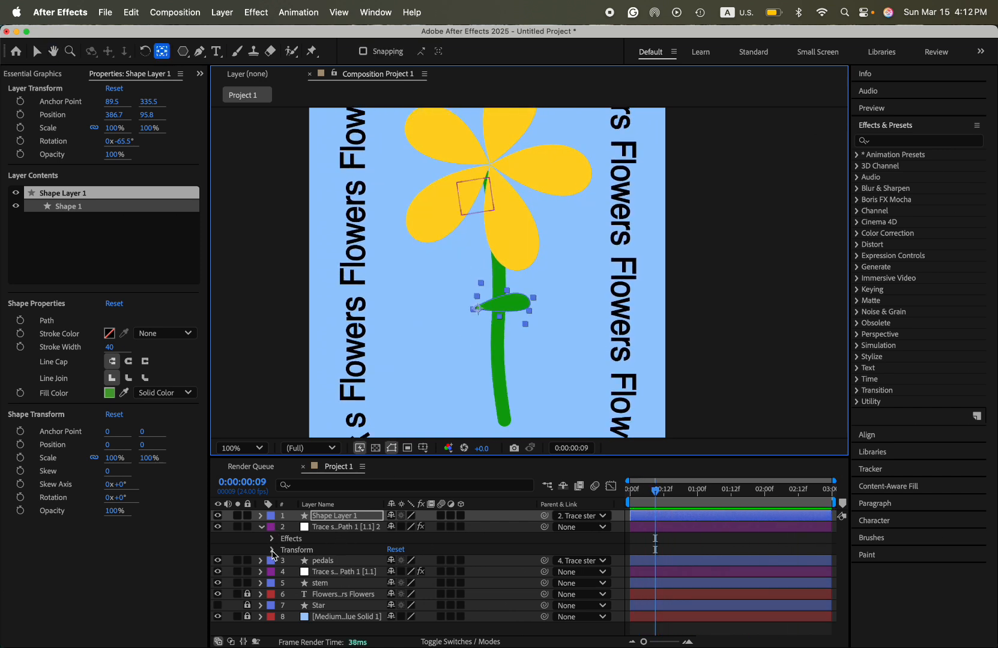
Step: Set the Trace Path progress of the leaf's parent null to 50% at the first frame, and play a preview
click(272, 552)
drag(659, 497, 630, 497)
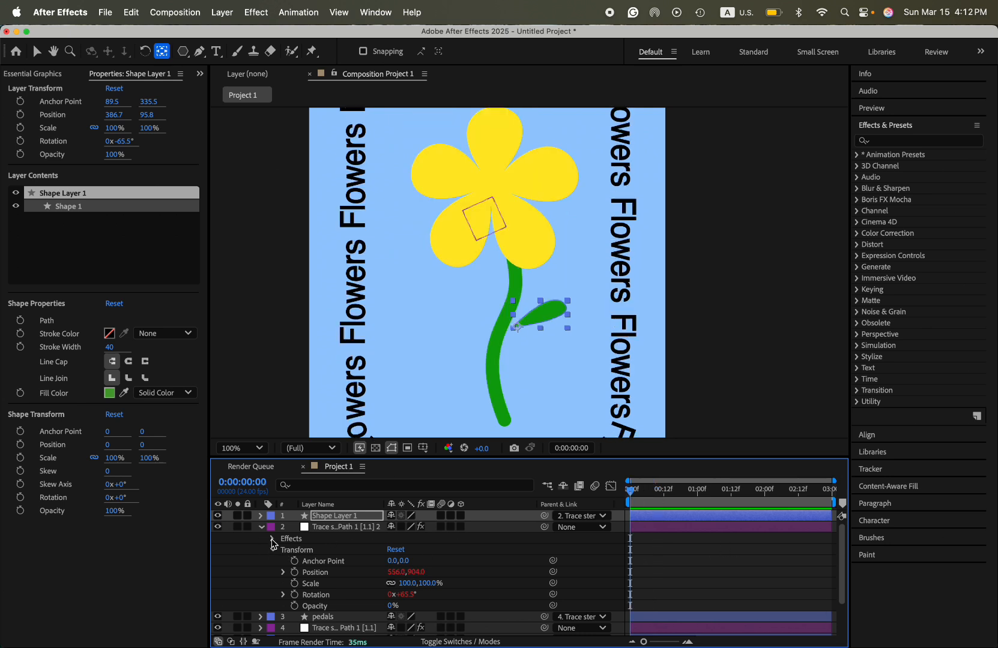
click(273, 539)
click(283, 551)
click(392, 561)
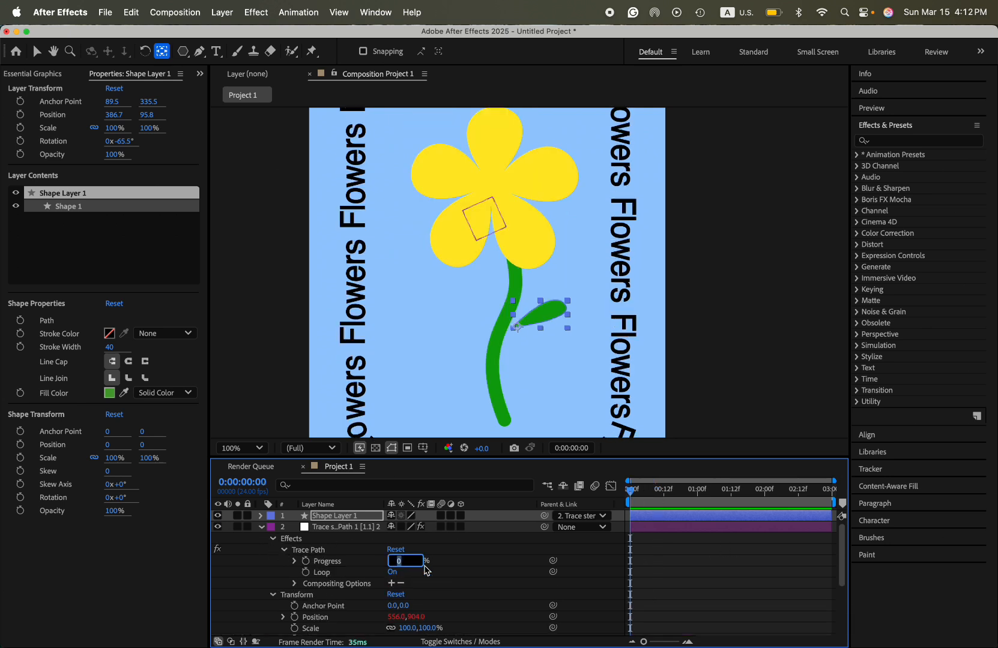
click(486, 586)
key(space)
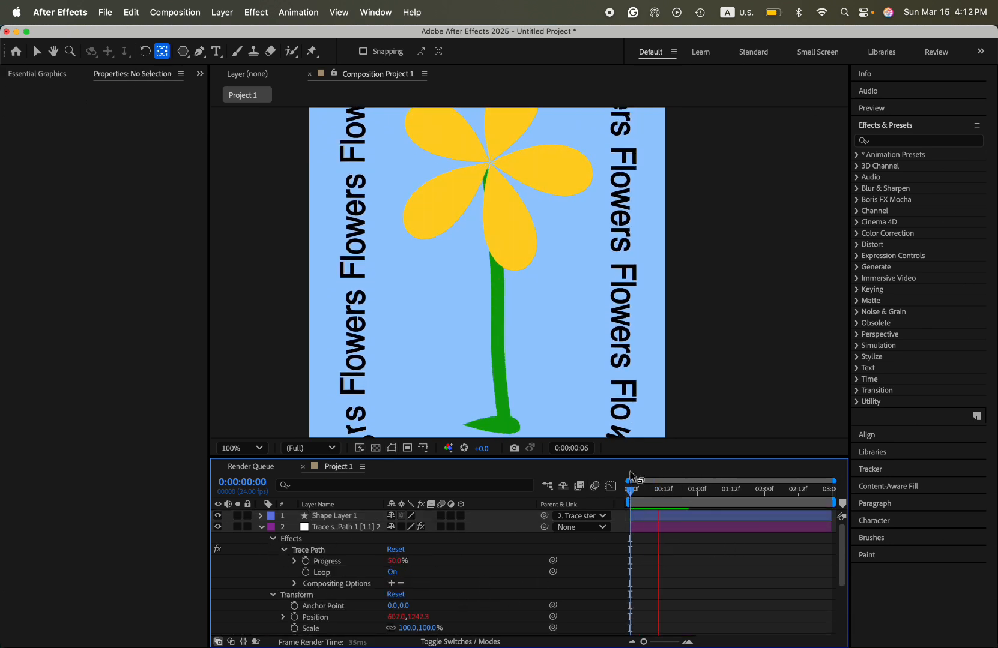
key(space)
Step: Move the leaf at the first frame so that its base sits on the middle of the stem
click(262, 527)
click(343, 516)
click(531, 401)
drag(735, 496, 630, 490)
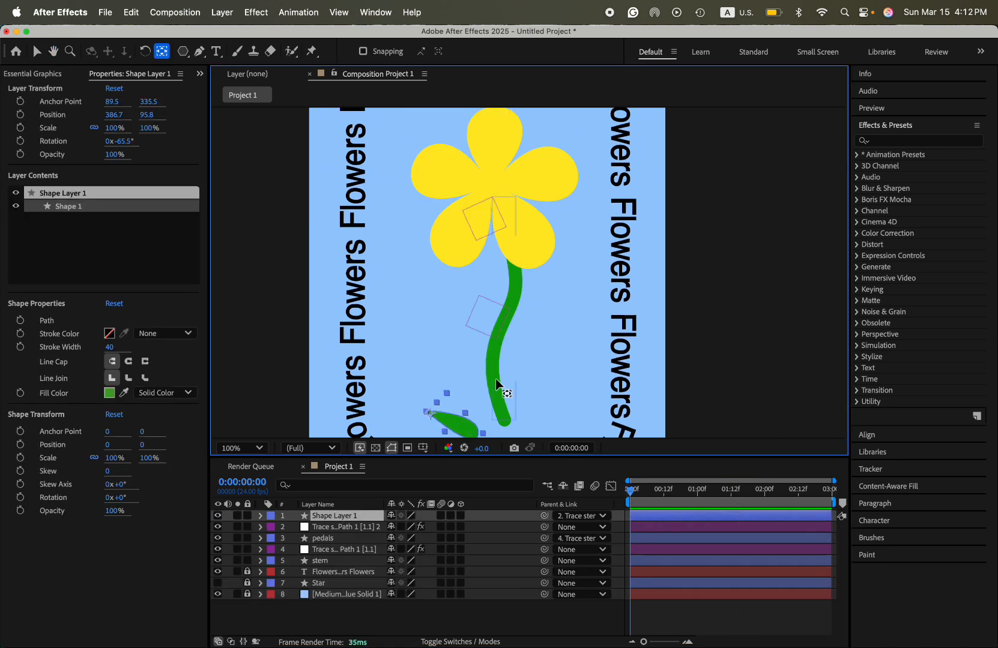
key(v)
drag(461, 435, 536, 355)
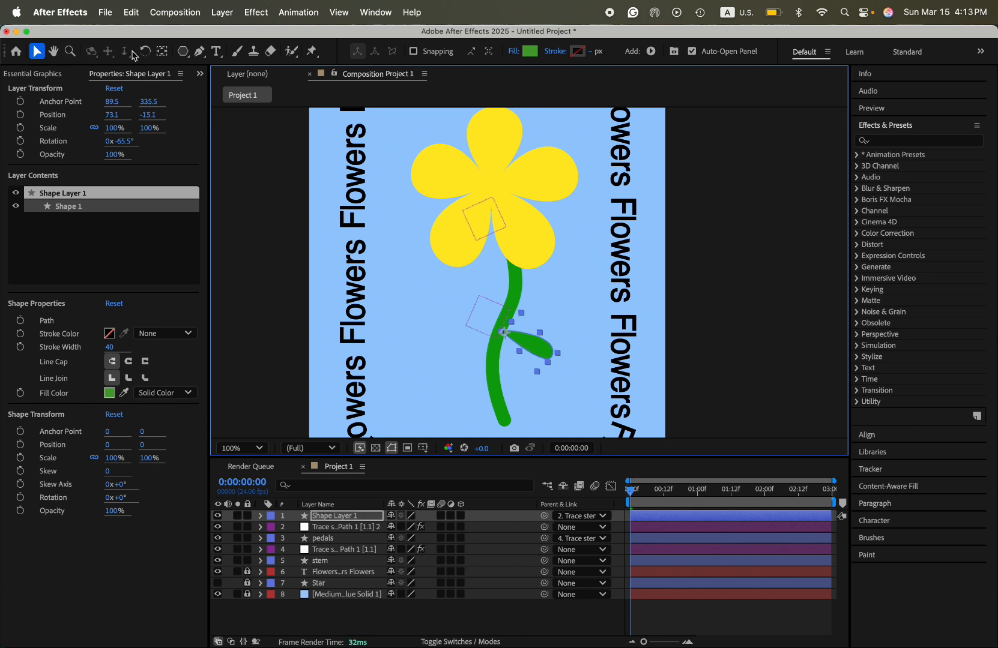
Step: Rotate the leaf to about -109.9° so it points up and away from the stem, and preview the motion
key(w)
click(569, 346)
drag(552, 348, 556, 311)
key(v)
key(space)
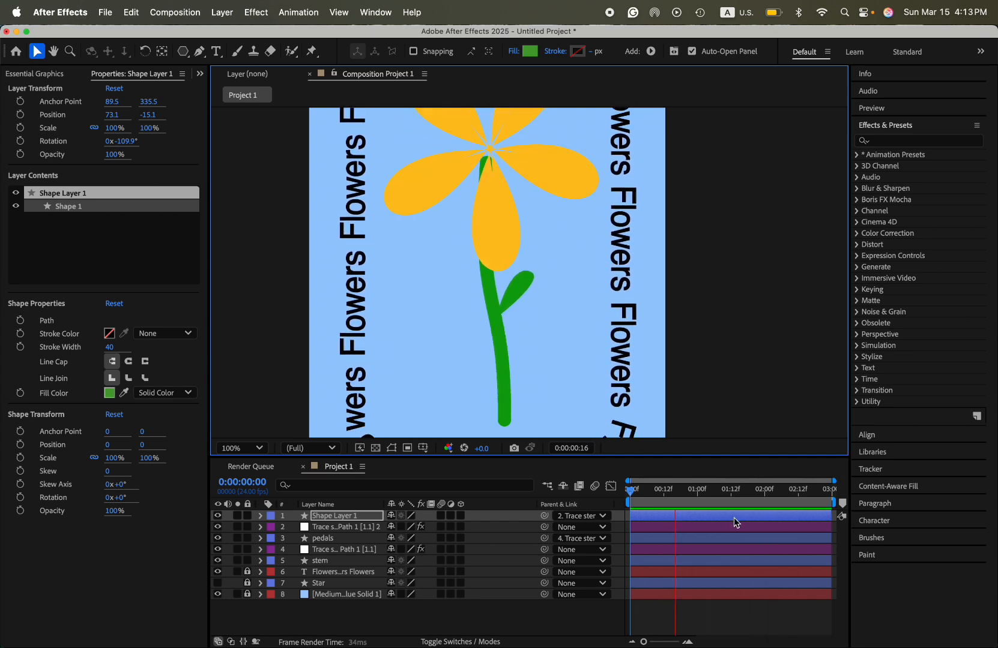
scroll(487, 415, down, 1)
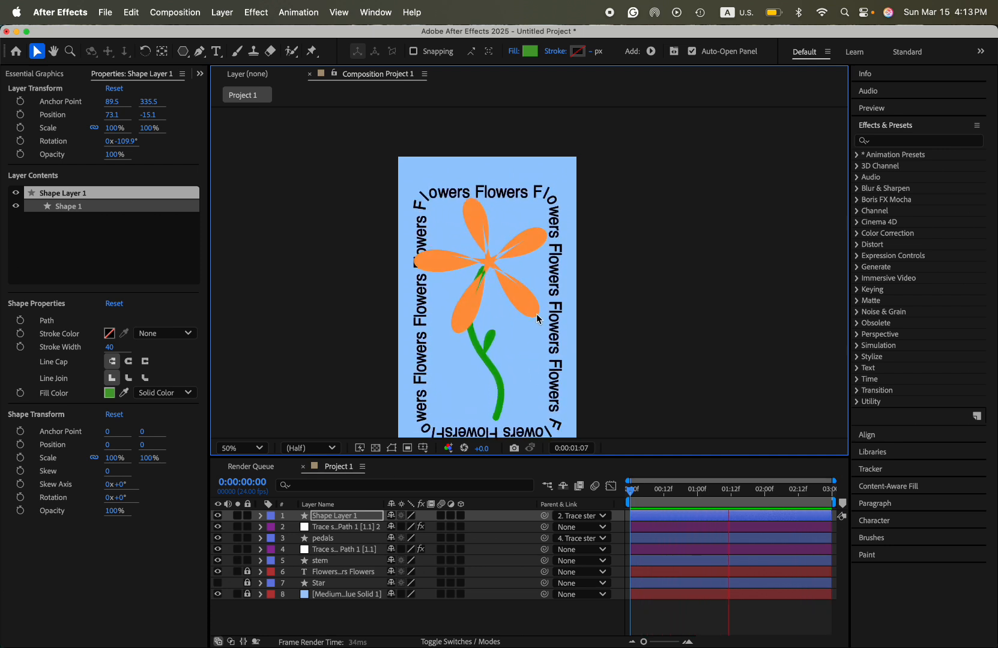
key(space)
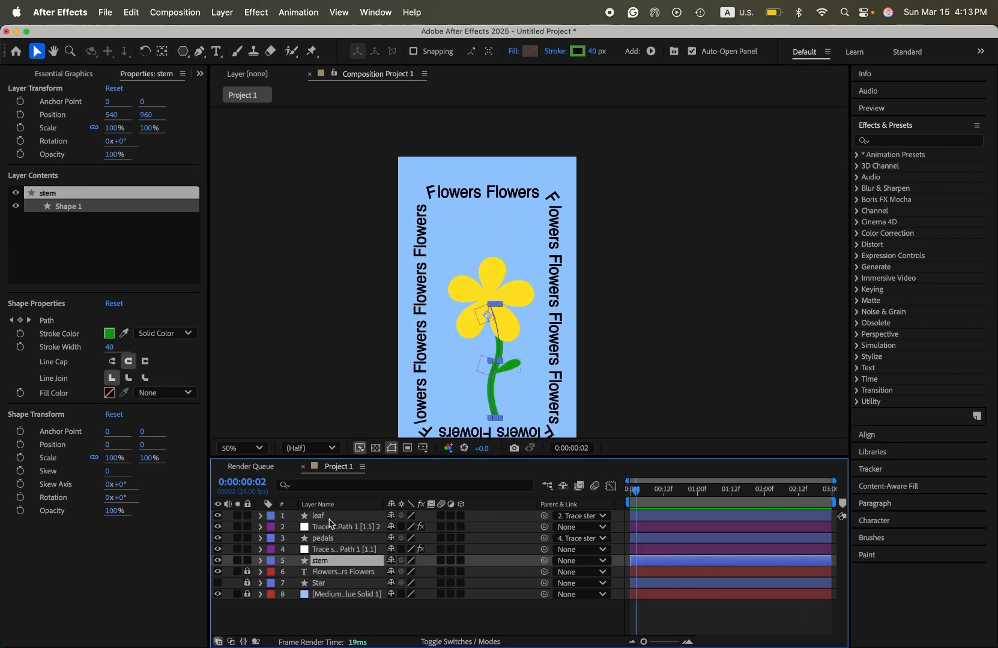
Step: Pre-compose the leaf, pedals, stem and both trace null layers into a composition named Flower
shift+click(329, 517)
right_click(354, 521)
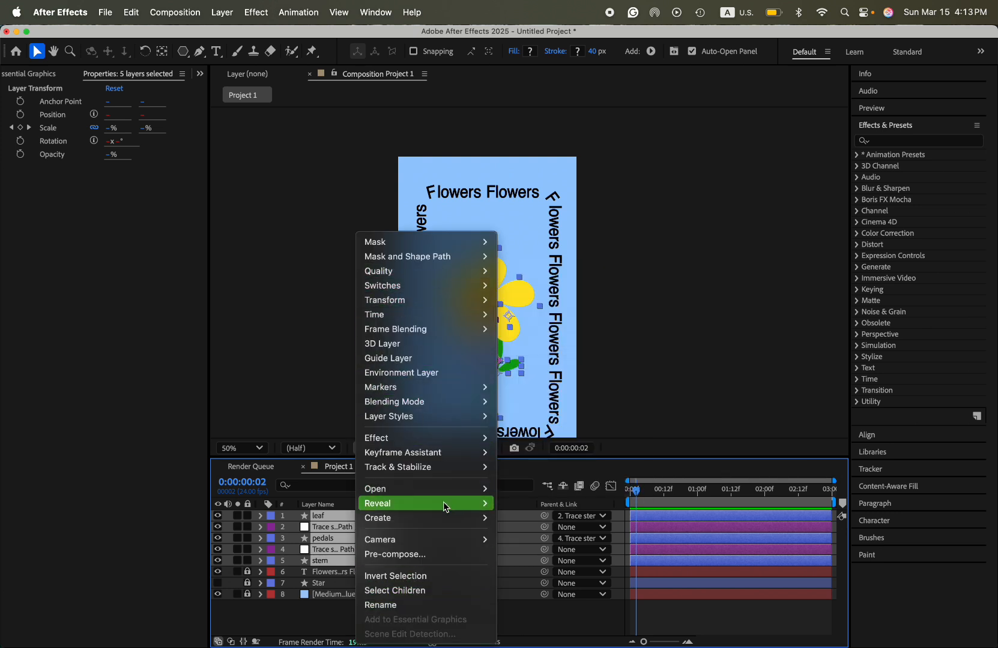
click(428, 553)
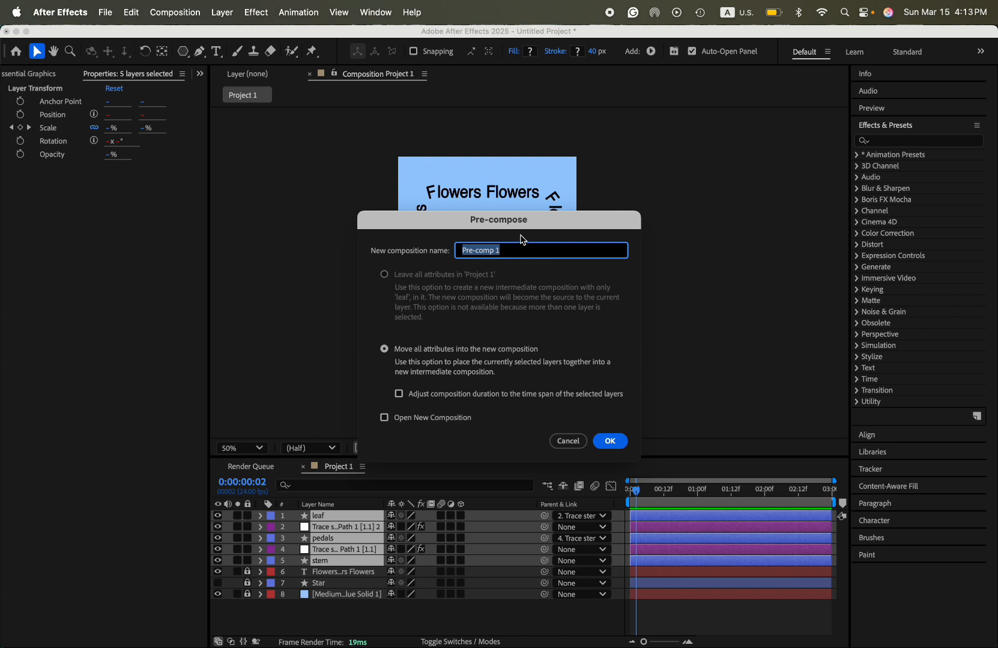
text(Flower)
click(606, 442)
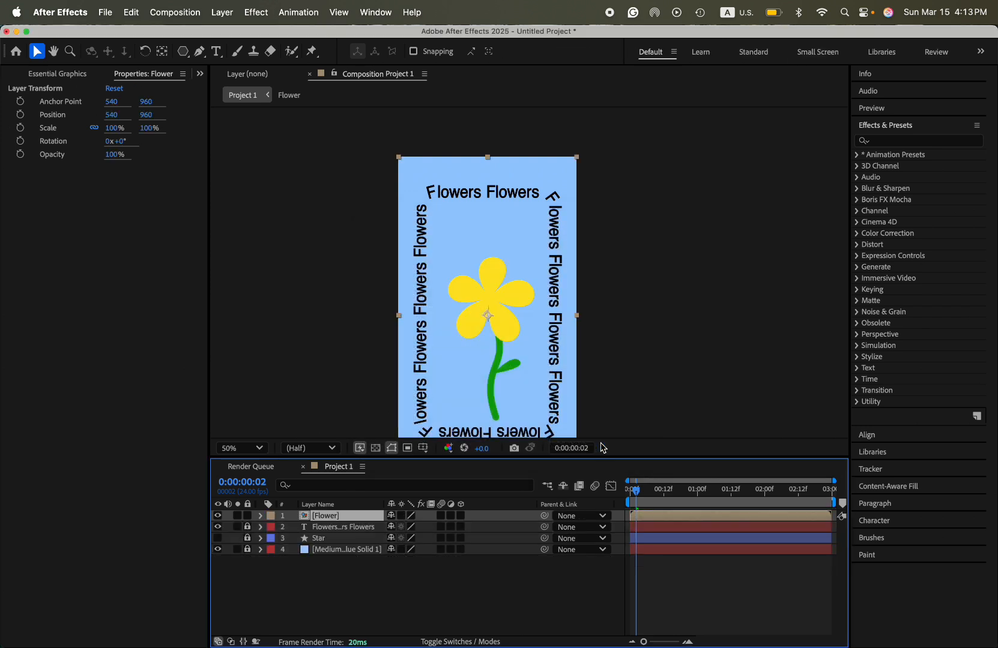
Step: Find the CC Glass effect and apply it to the Flower pre-composition
click(883, 141)
text(cc glass)
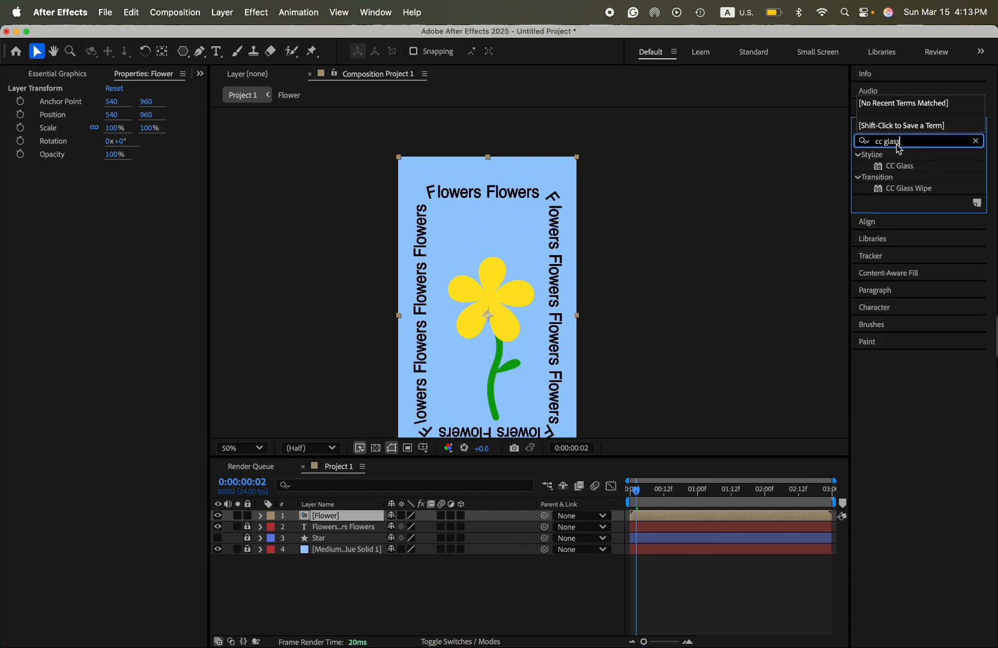
click(905, 165)
double_click(905, 166)
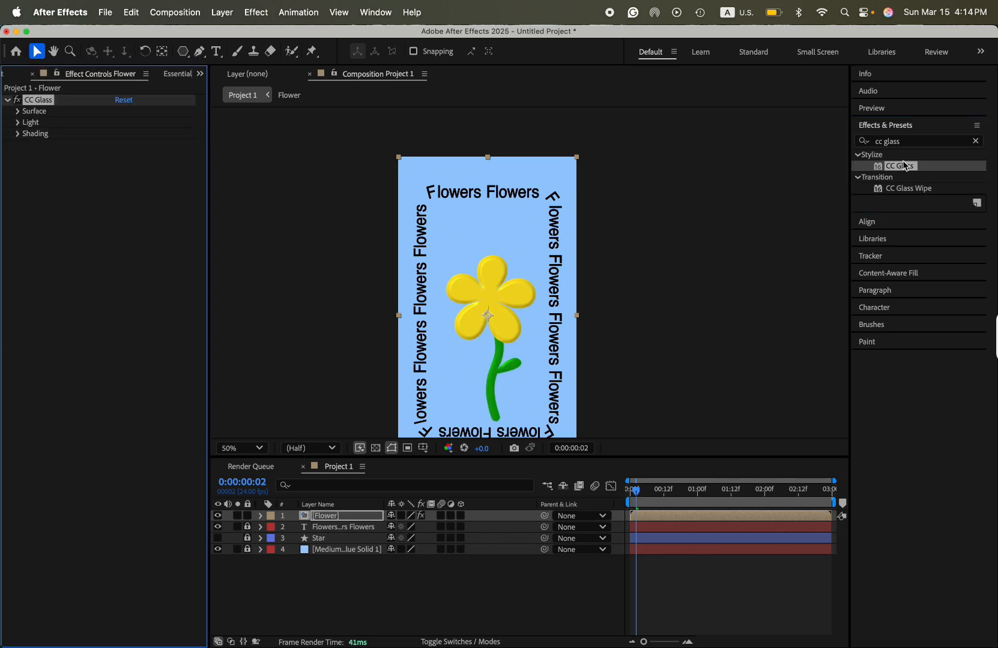
Step: Set the Flower's CC Glass surface to softness 16.1 and height 73, and play a preview
click(18, 111)
drag(119, 159, 152, 158)
click(18, 178)
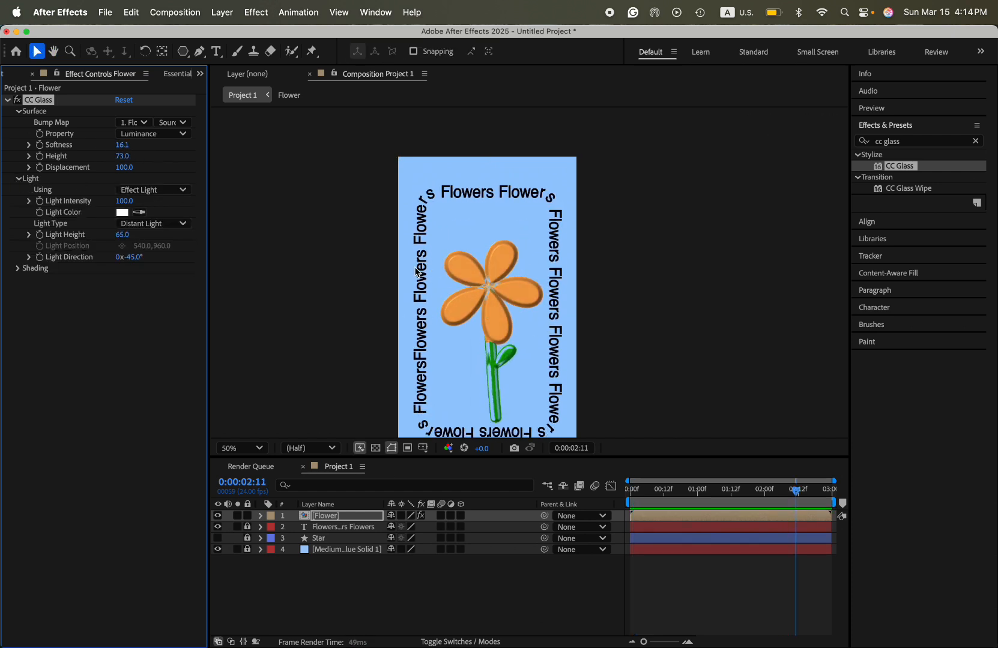
key(space)
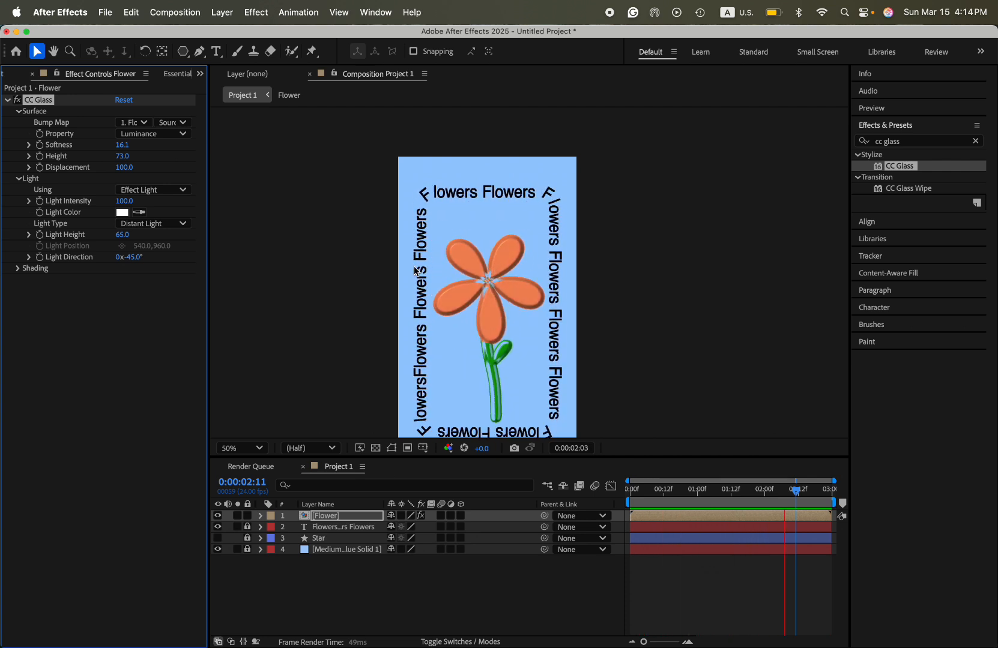
key(space)
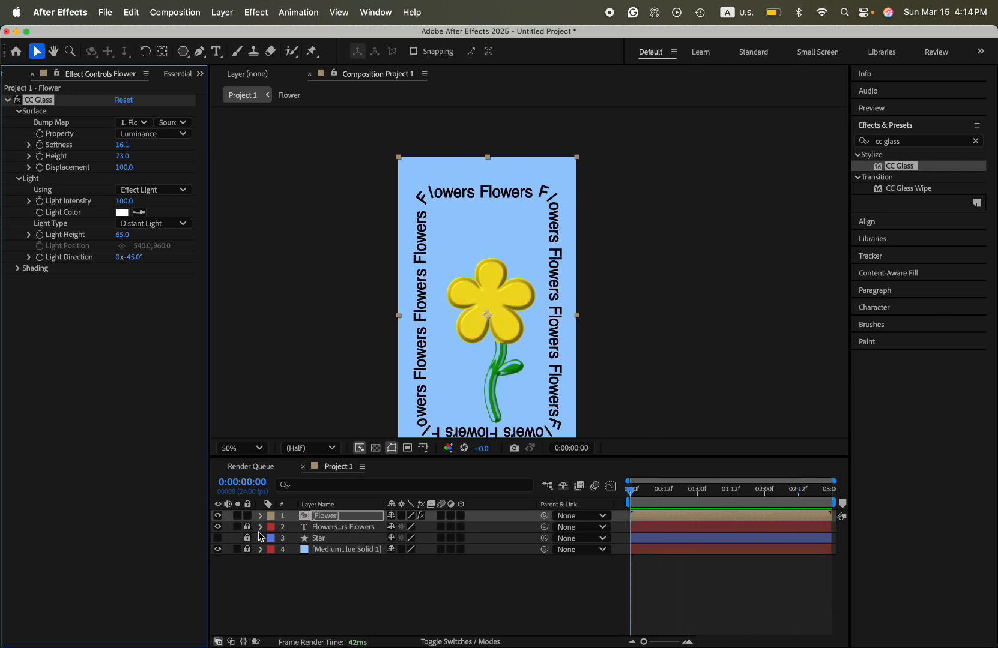
Step: Show and unlock the Star layer, apply CC Glass to it and move it above the flower
click(218, 538)
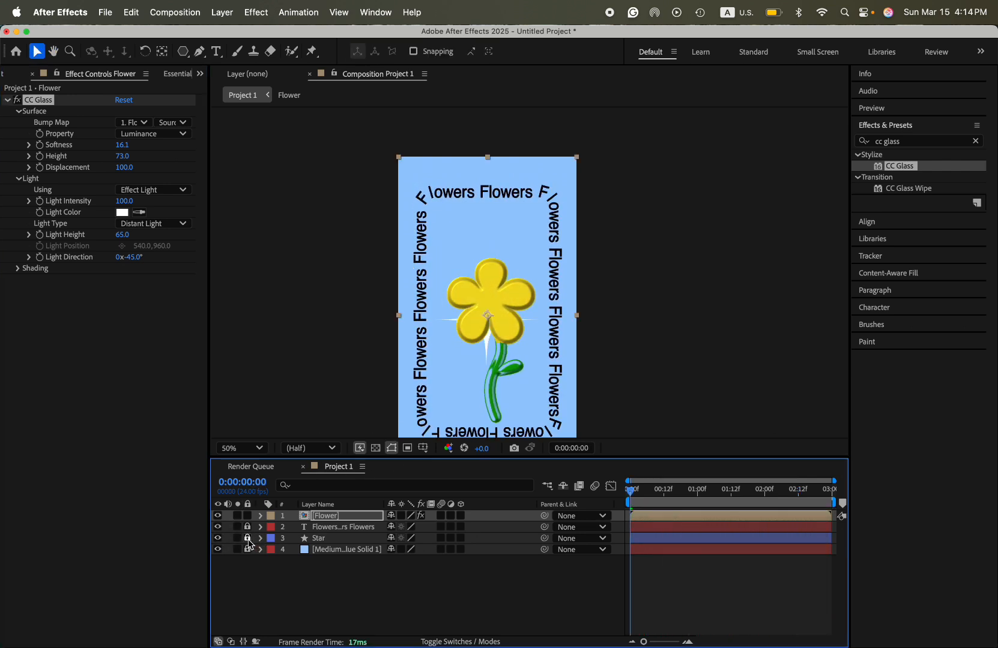
click(270, 541)
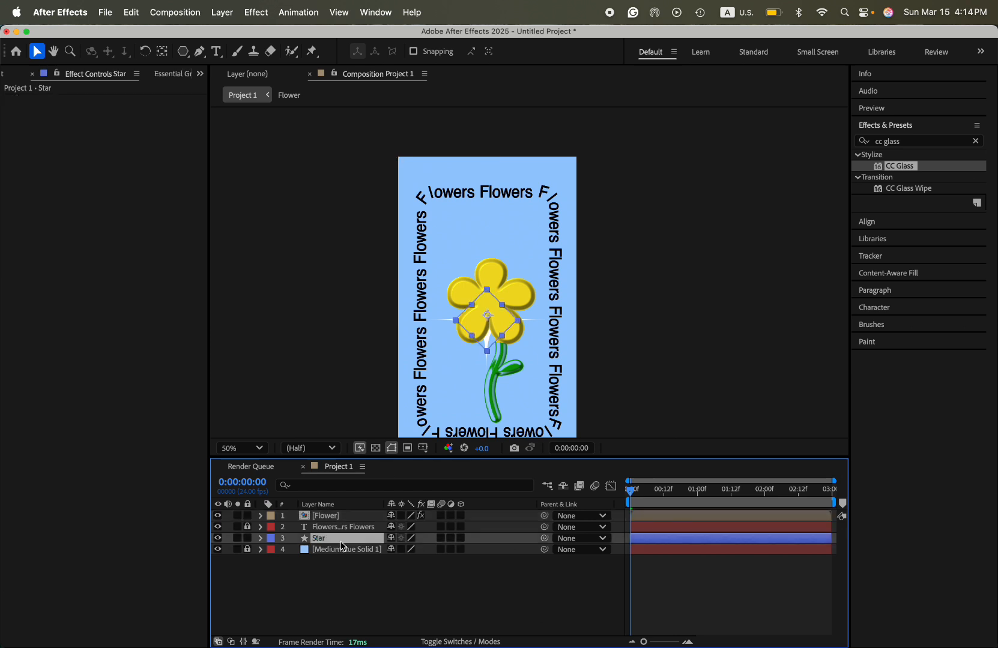
double_click(901, 166)
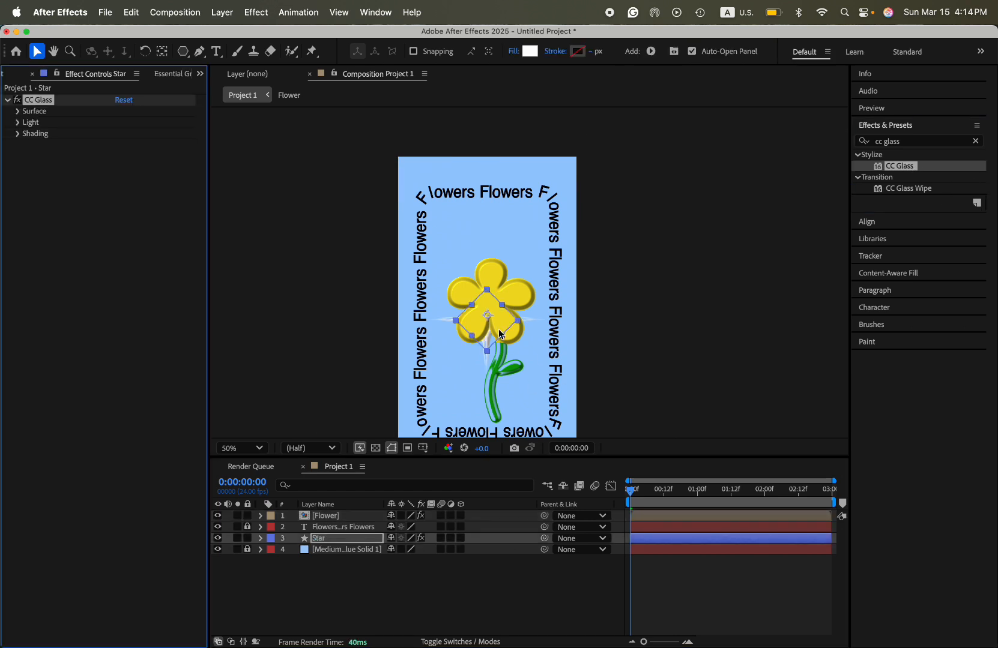
drag(510, 353, 519, 253)
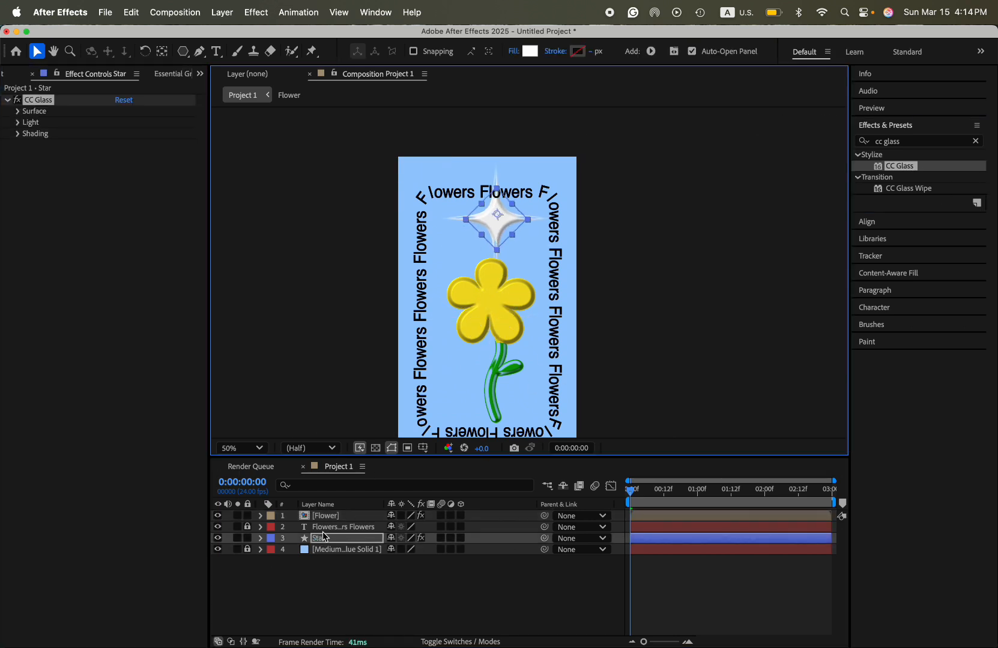
Step: Pre-compose the Star layer into a composition named Star
right_click(314, 538)
click(356, 551)
text(Star)
key(Return)
Step: Lock the Flower layer, and shrink the Star composition to 42.5% beside the flower's upper right petals at position 820, 808
click(483, 241)
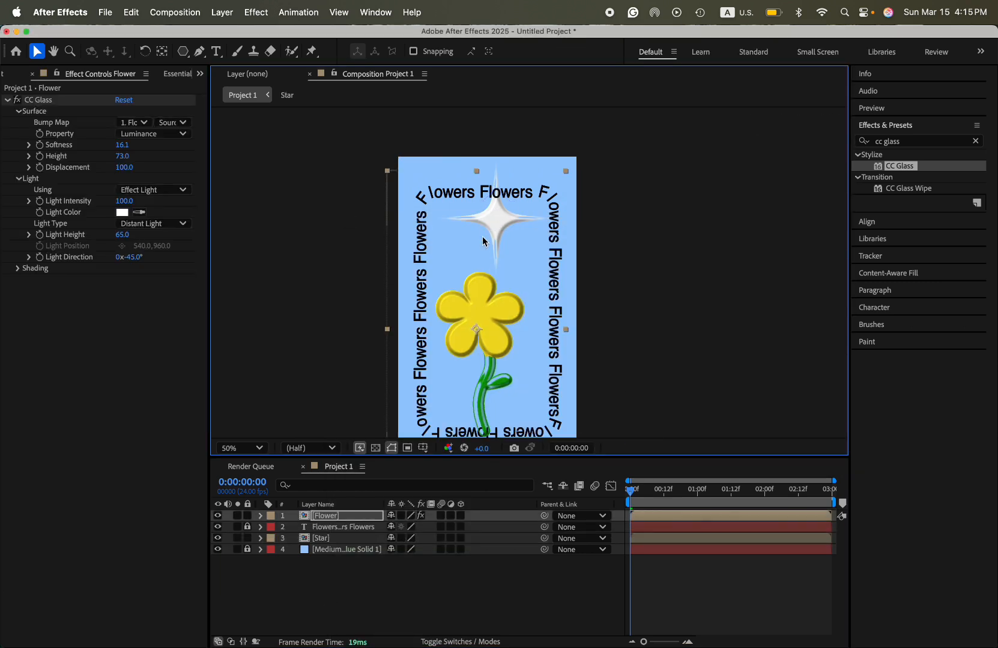
click(247, 516)
drag(500, 234, 487, 243)
drag(391, 171, 461, 251)
drag(491, 301, 508, 241)
drag(452, 189, 459, 202)
drag(506, 227, 521, 234)
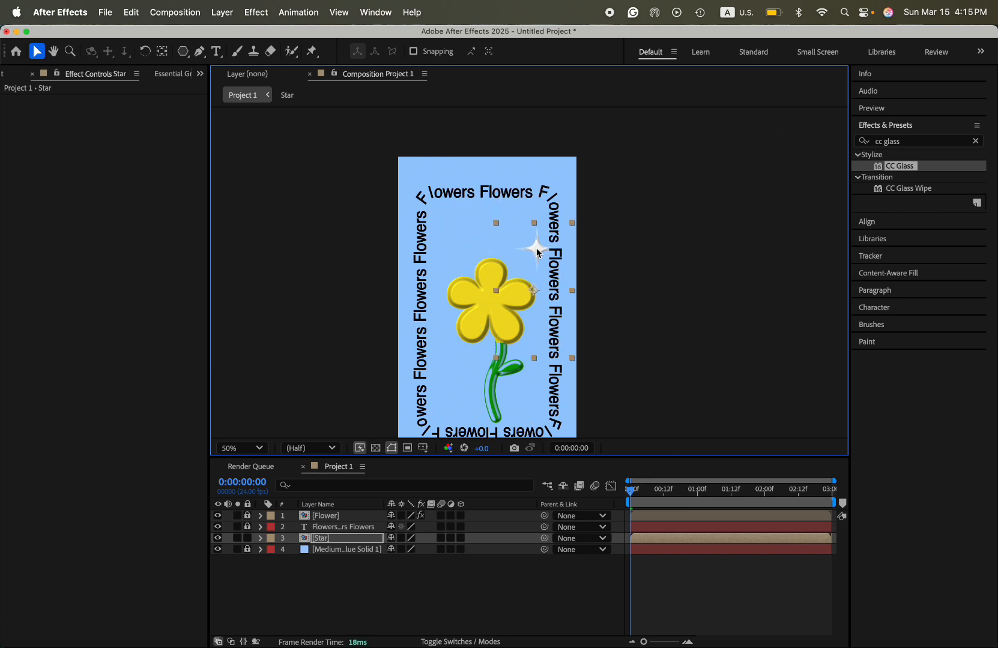
Step: Duplicate the Star composition and place the copy to the lower left of the flower at position 200, 1524
key(ctrl+d)
drag(536, 252, 437, 372)
Step: Animate the upper star's position from its current spot at the first frame to 524, 556 at the last frame
click(539, 250)
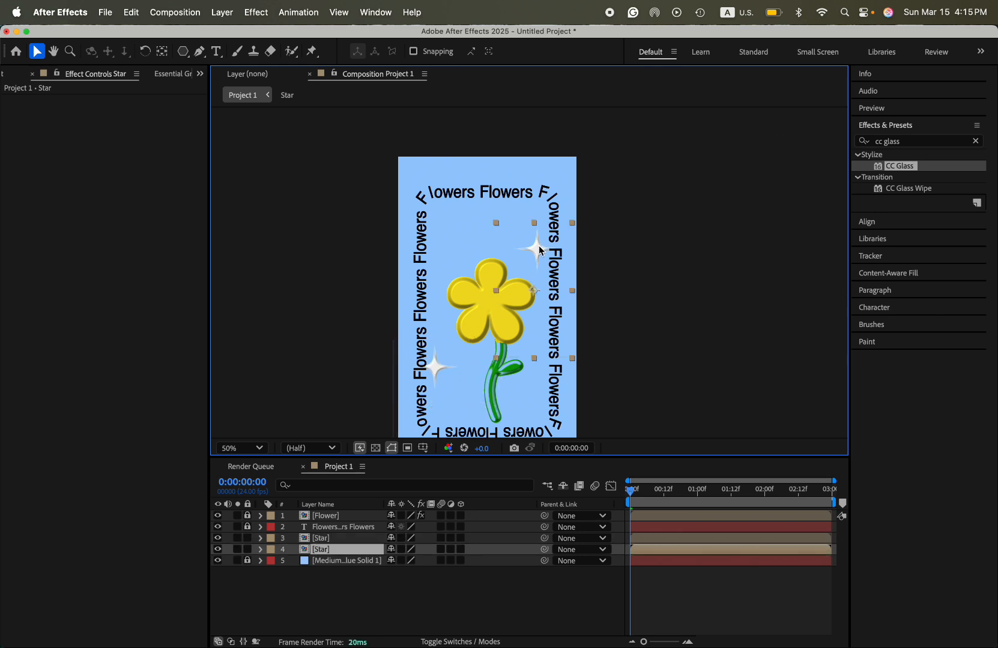
click(261, 549)
click(273, 561)
click(318, 585)
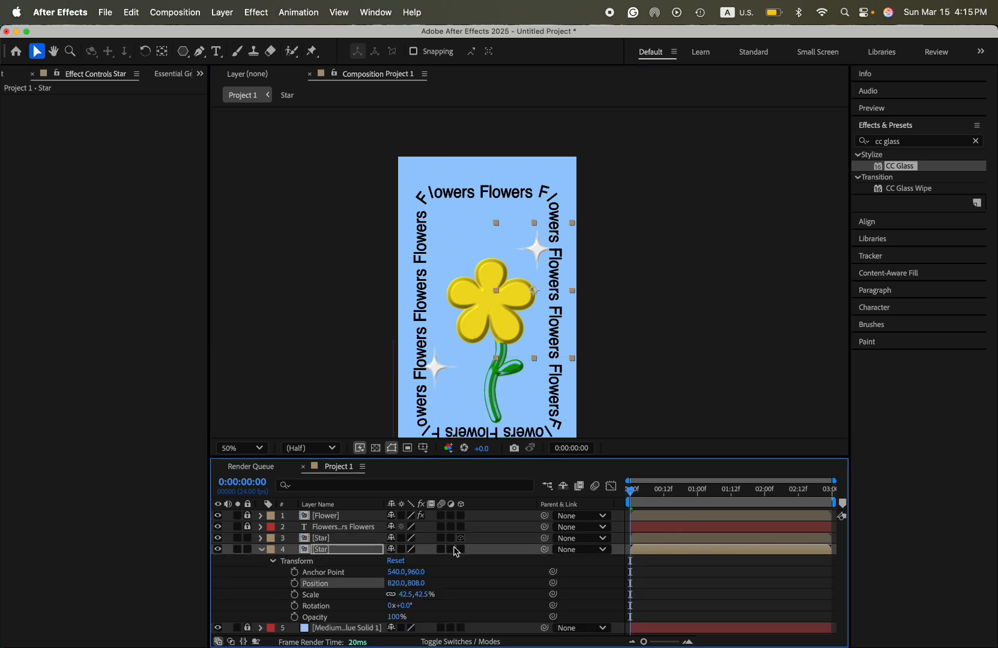
key(End)
drag(534, 257, 486, 216)
Step: Animate the lower star's position from its current spot at the first frame to 524, 1820 at the last frame, and preview
click(436, 369)
click(261, 537)
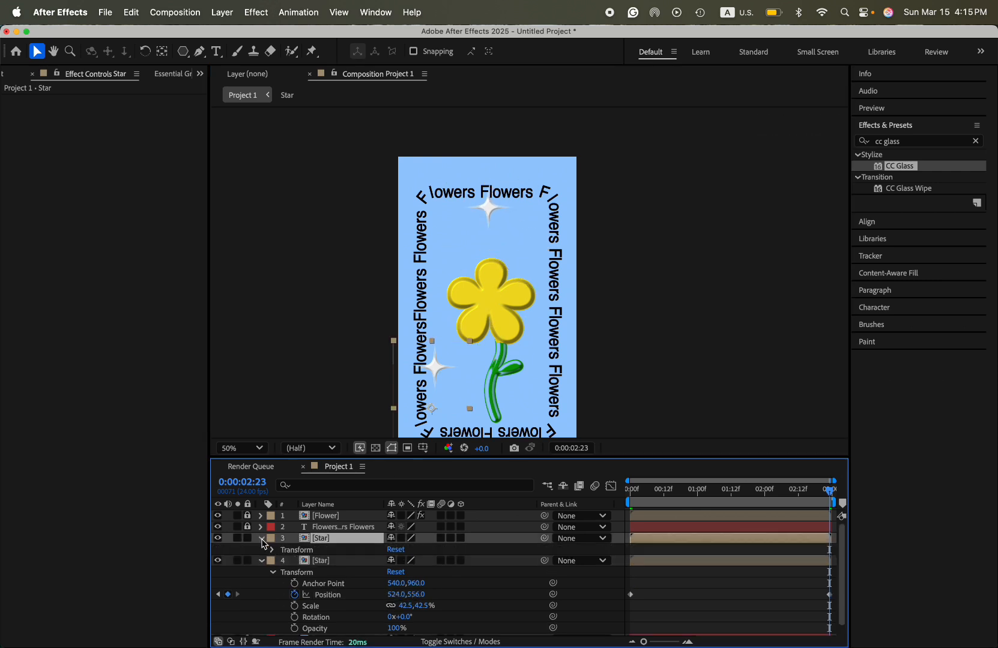
click(273, 551)
key(Home)
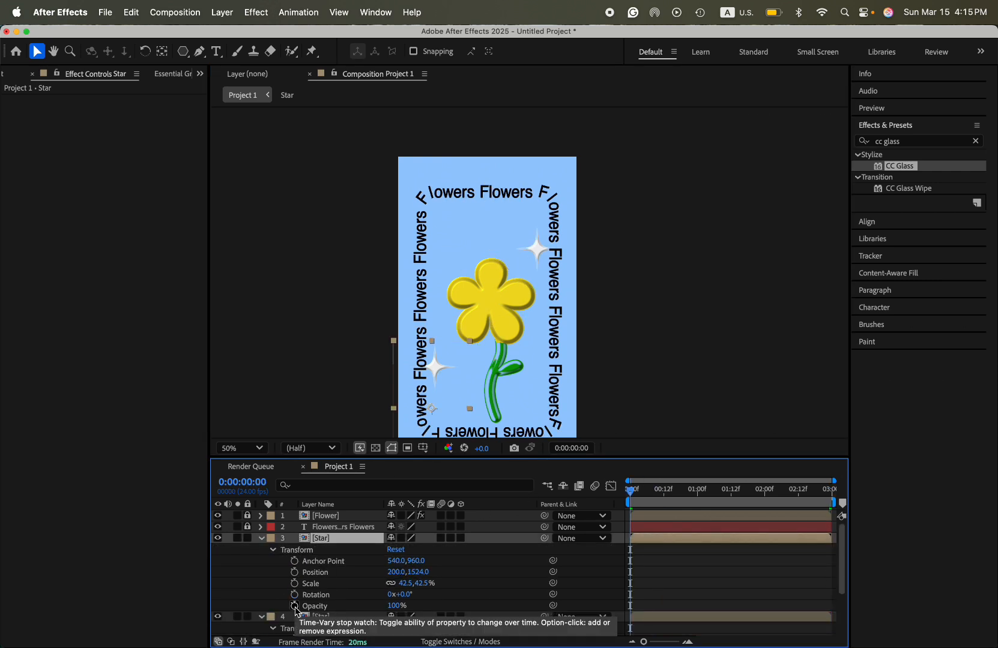
click(294, 572)
key(End)
drag(437, 370, 490, 418)
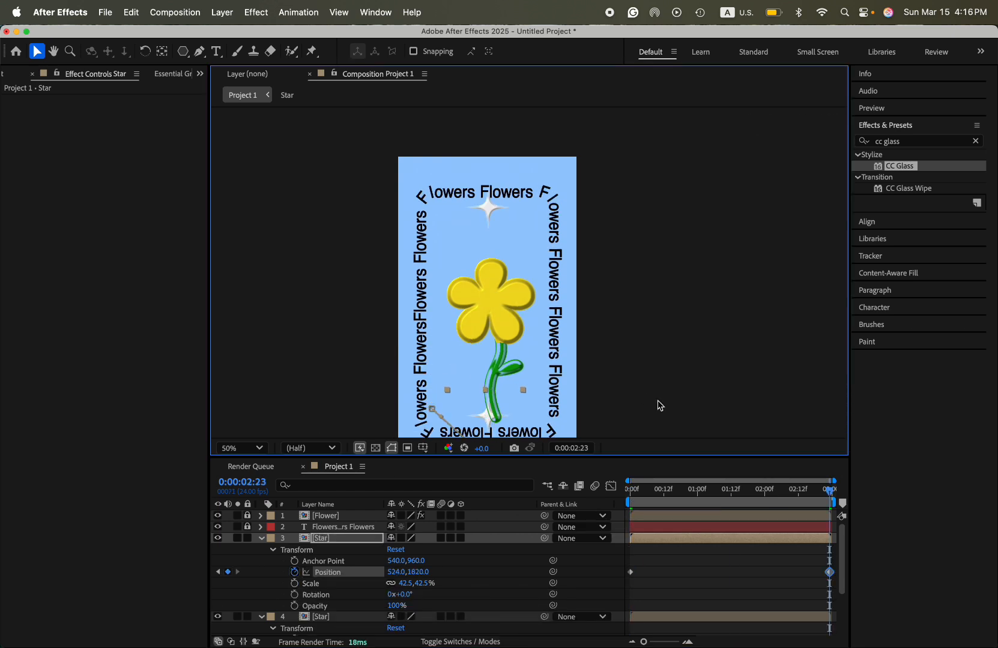
key(space)
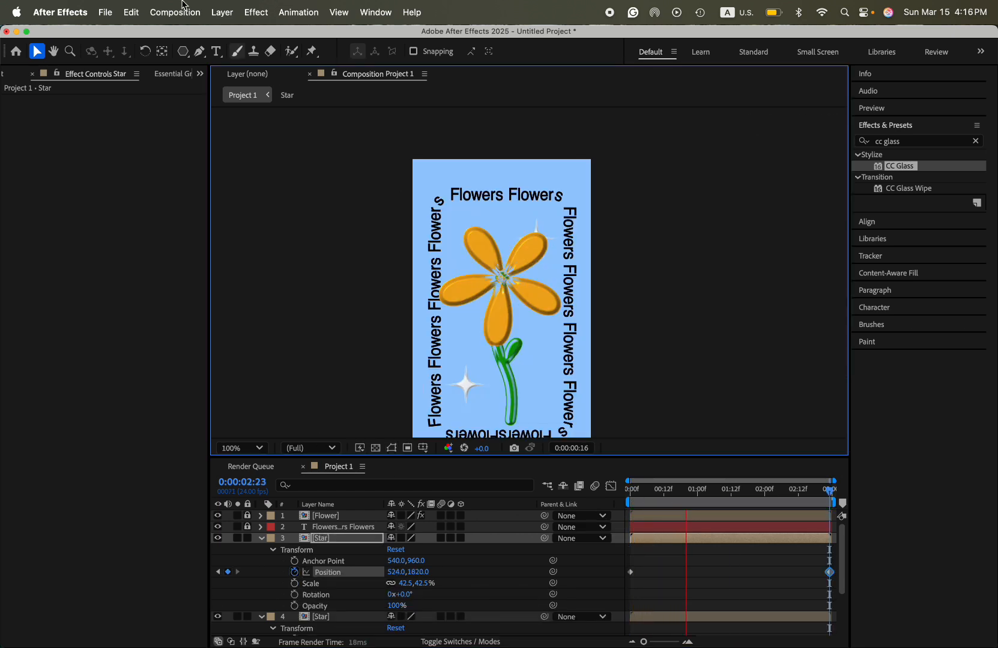
scroll(400, 216, down, 2)
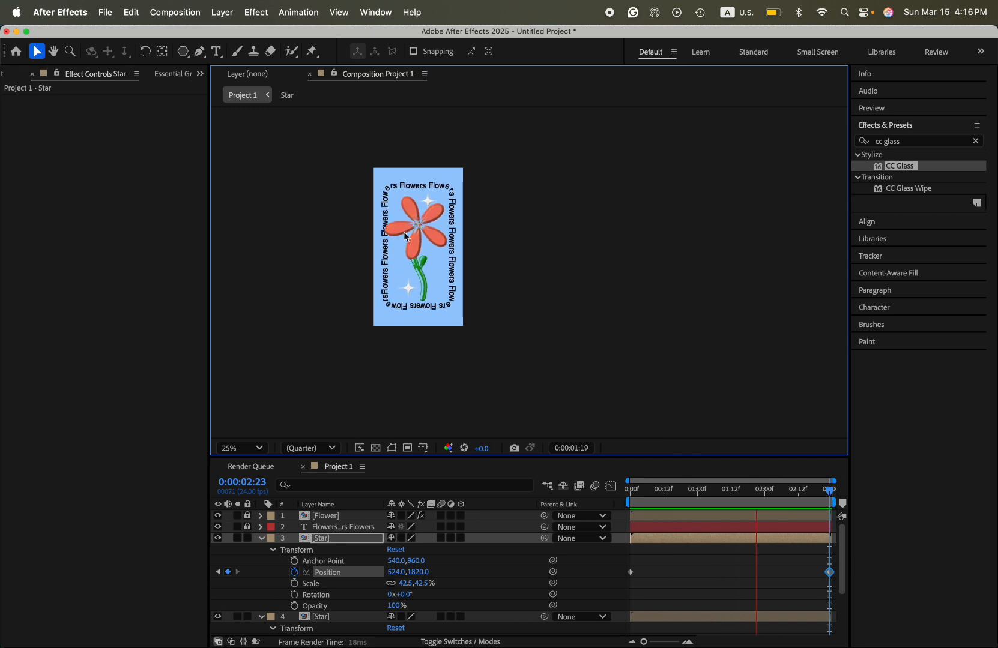
scroll(427, 240, up, 2)
Step: Send the Project 1 composition to the Adobe Media Encoder queue for export
click(105, 12)
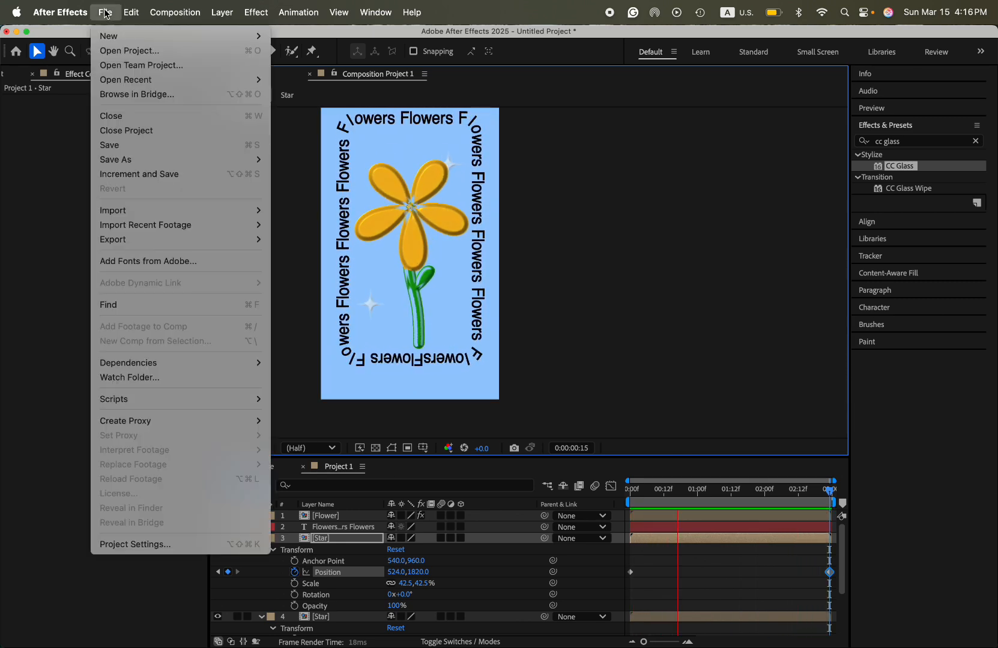
mouse_move(143, 237)
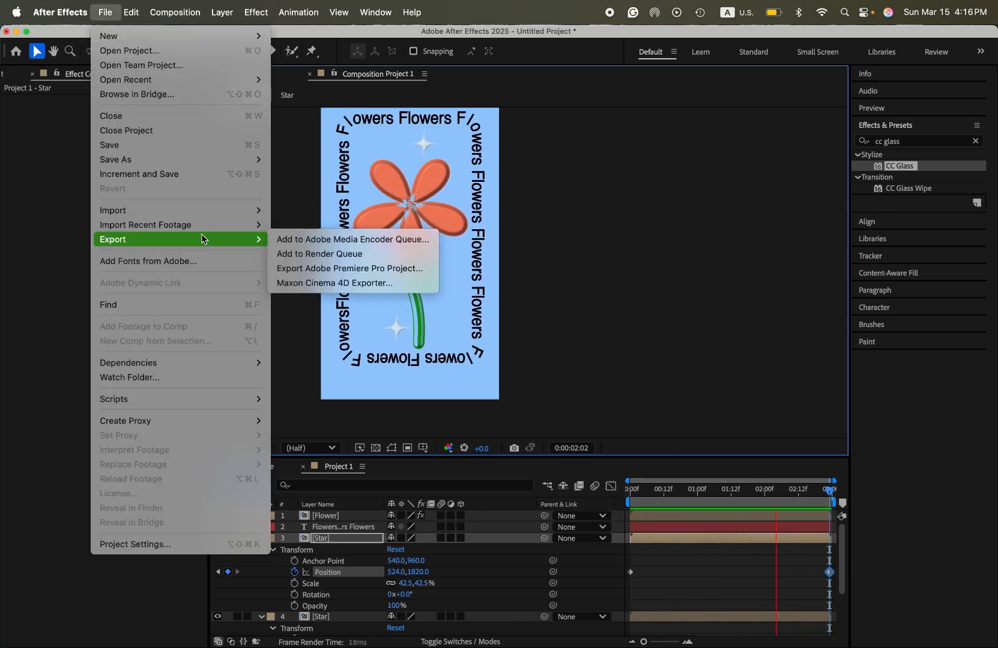
click(371, 239)
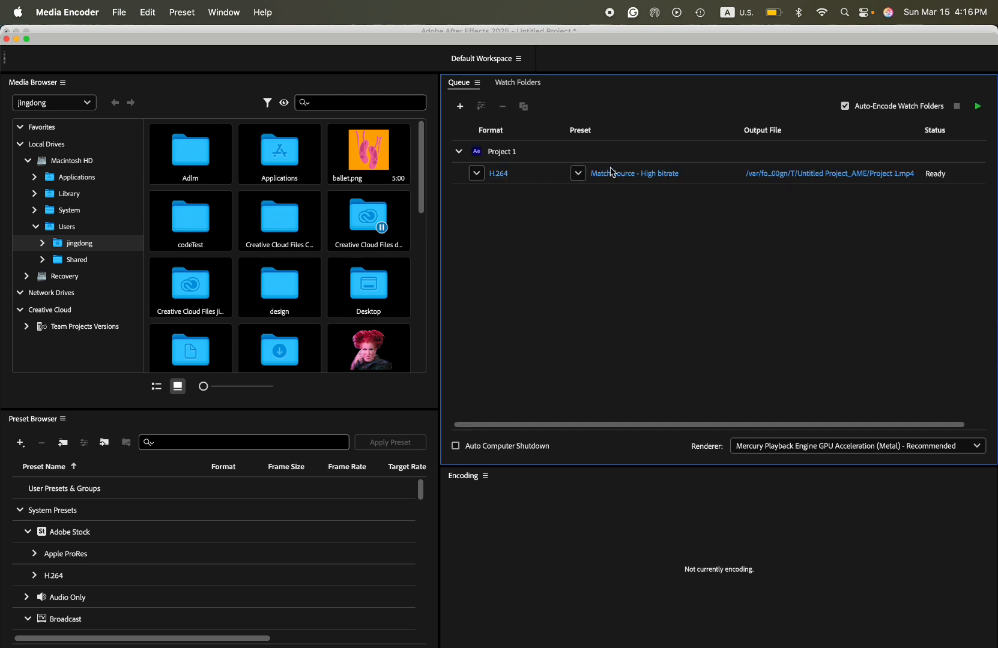
Step: Set the queued H.264 output to save on the Desktop as Project 1 in mp4 format, and render the queue
mouse_move(628, 182)
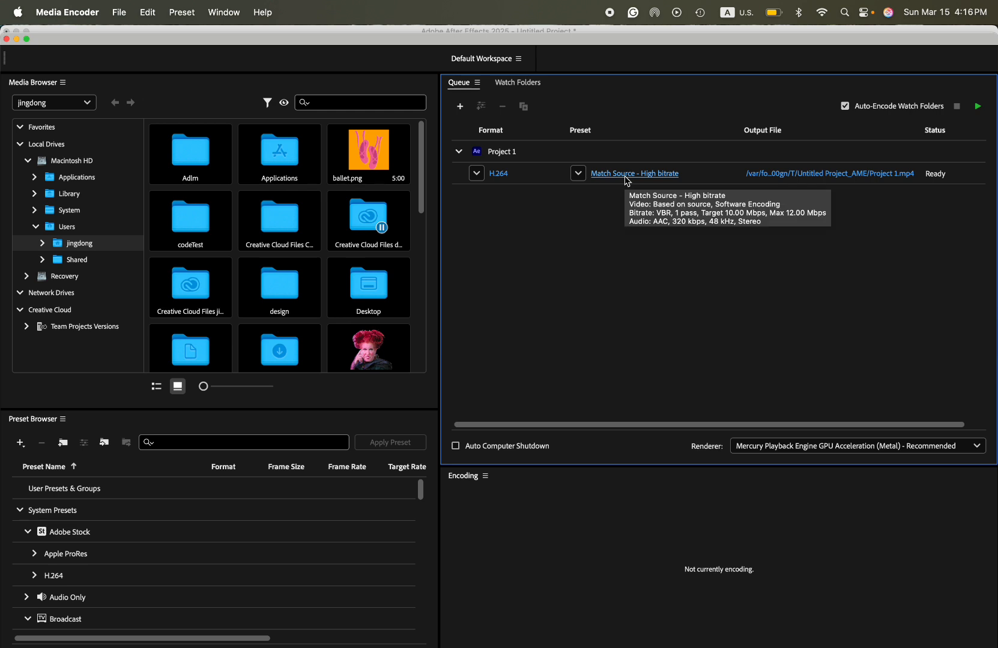
click(848, 177)
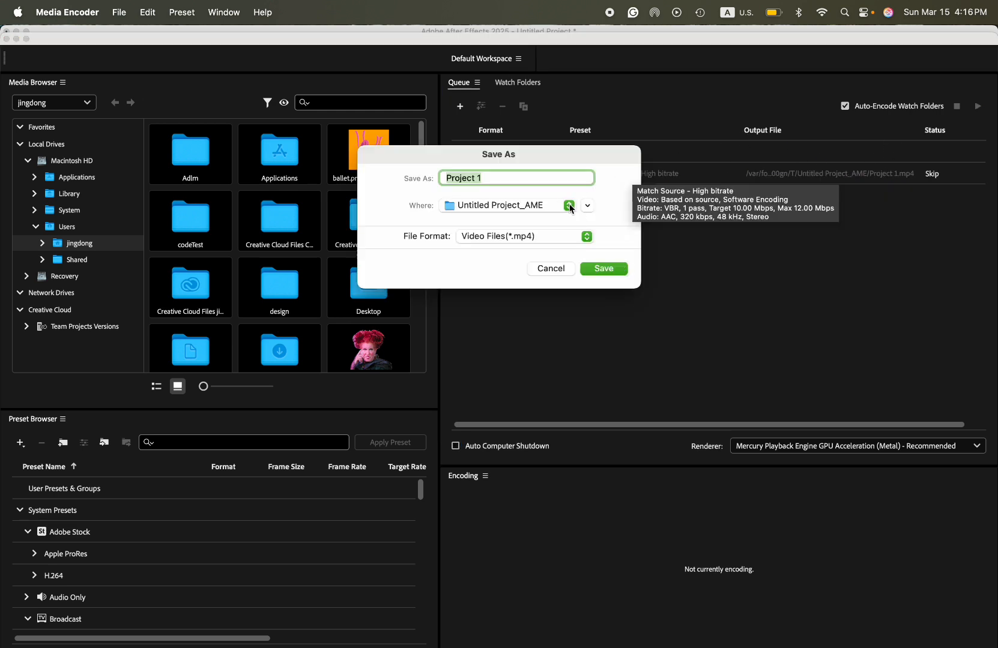
click(568, 205)
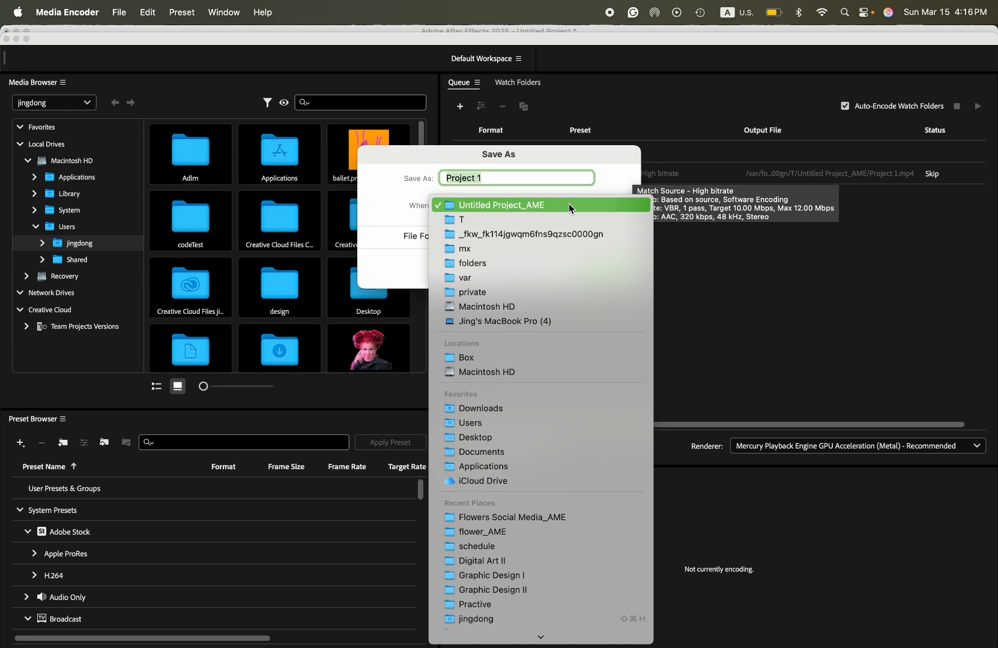
click(510, 437)
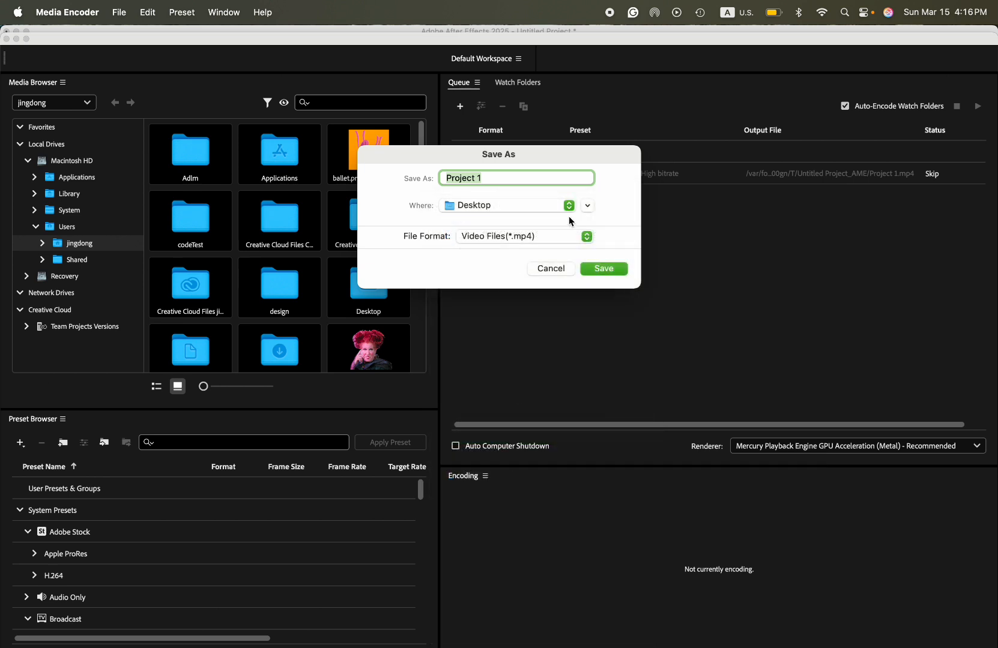
click(603, 270)
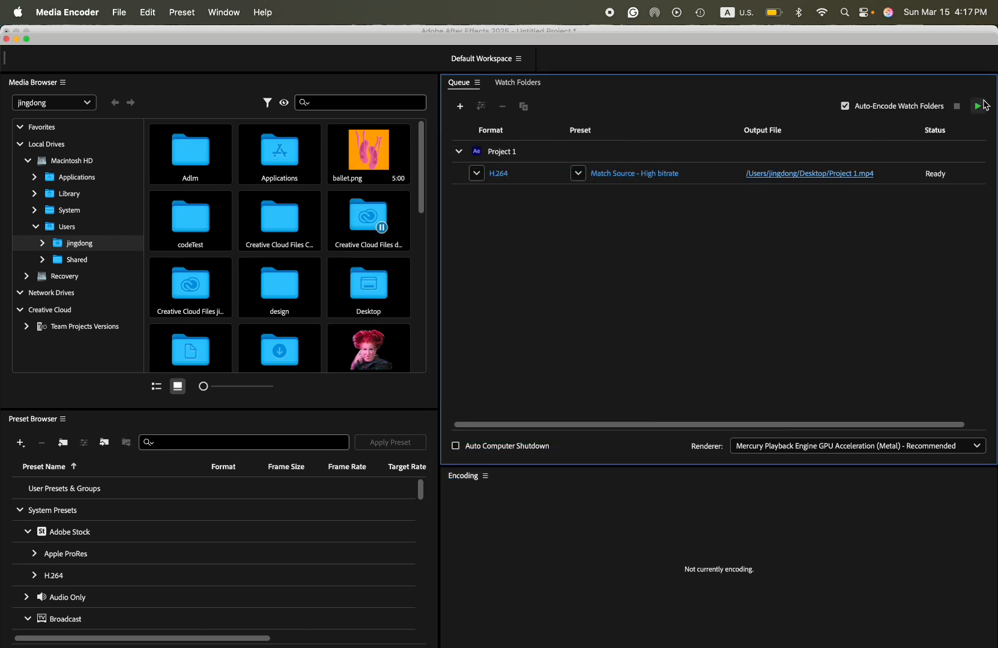
click(982, 106)
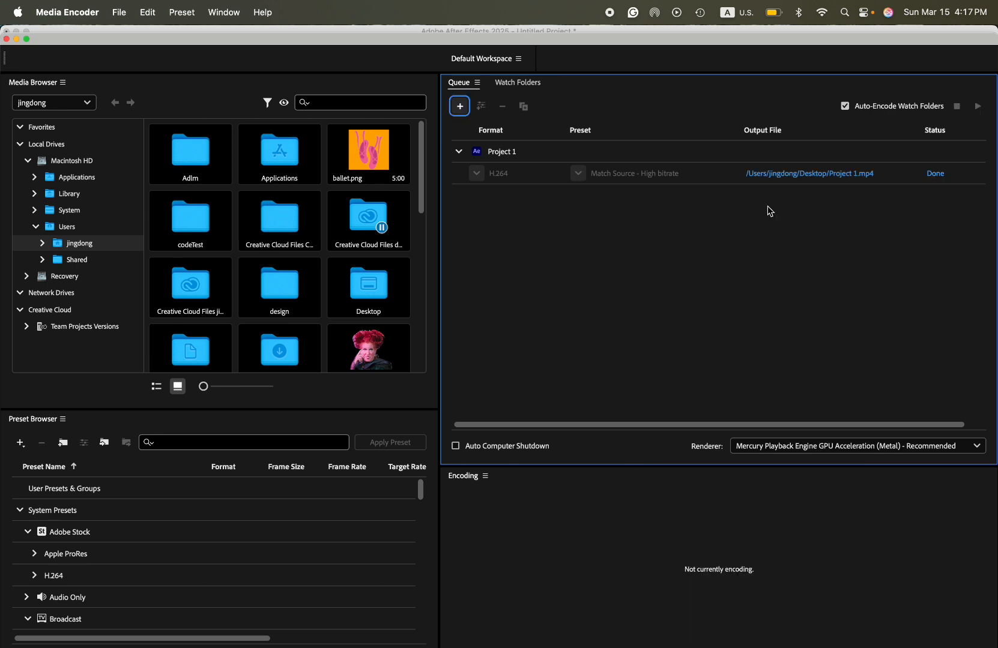
Step: Open the exported Project 1.mp4 from its Desktop folder in QuickTime Player and play it full screen
click(778, 174)
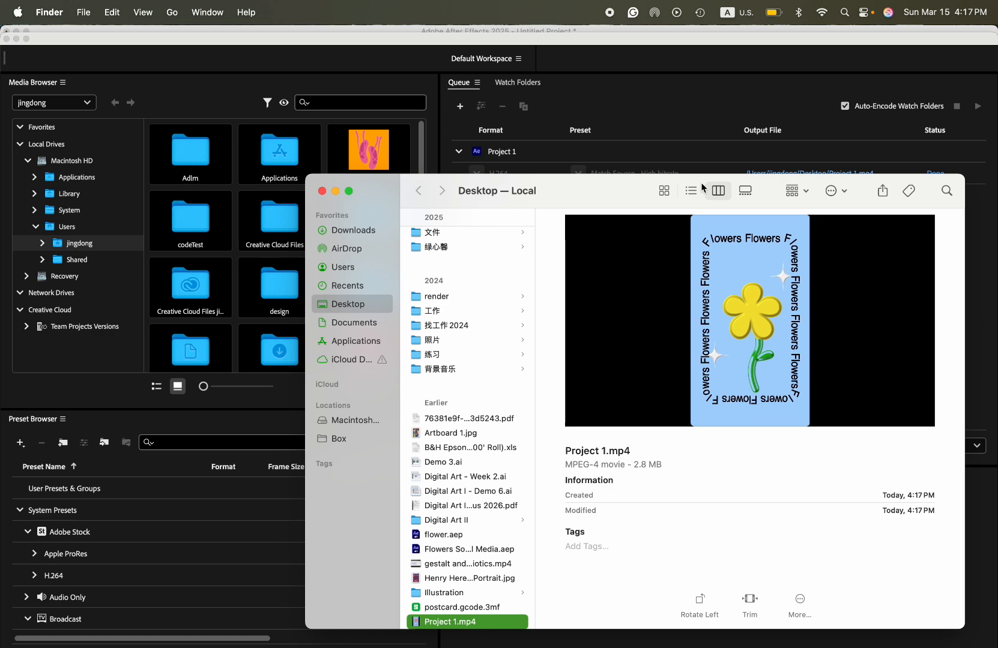
double_click(502, 622)
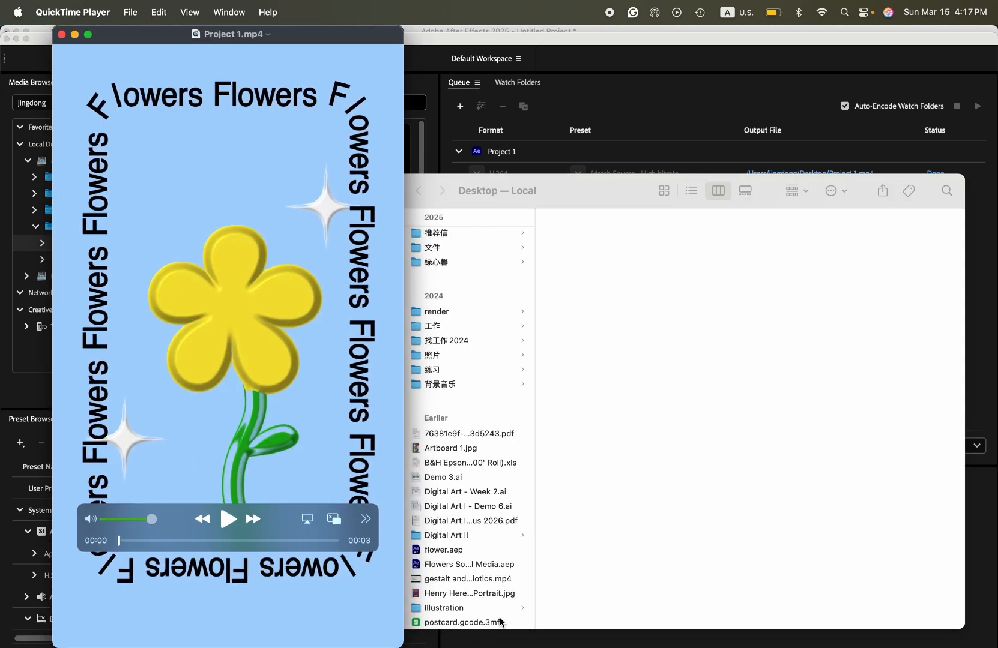
key(space)
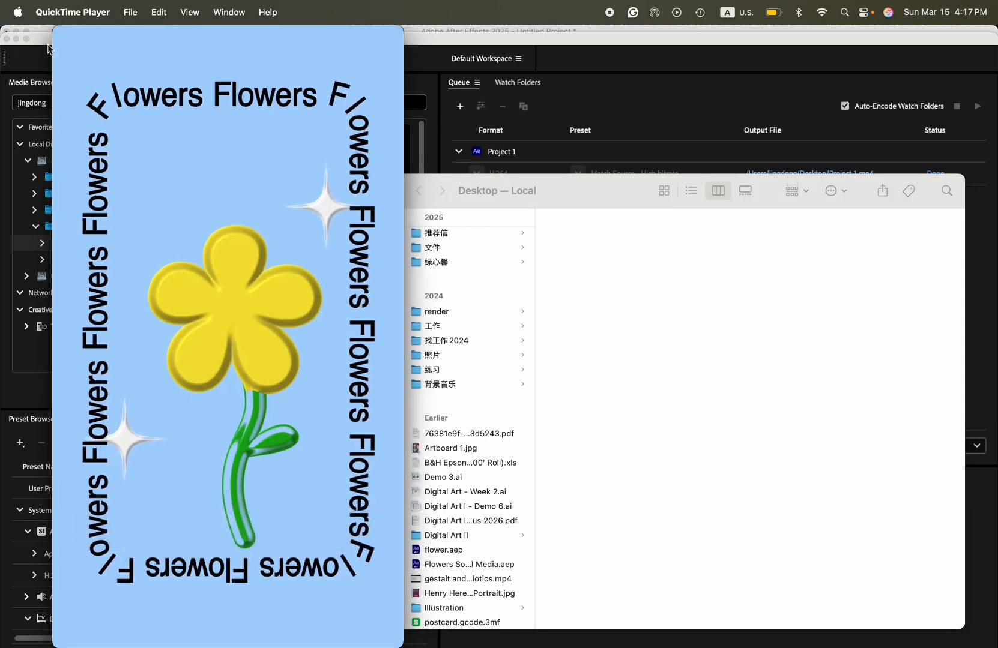
click(90, 35)
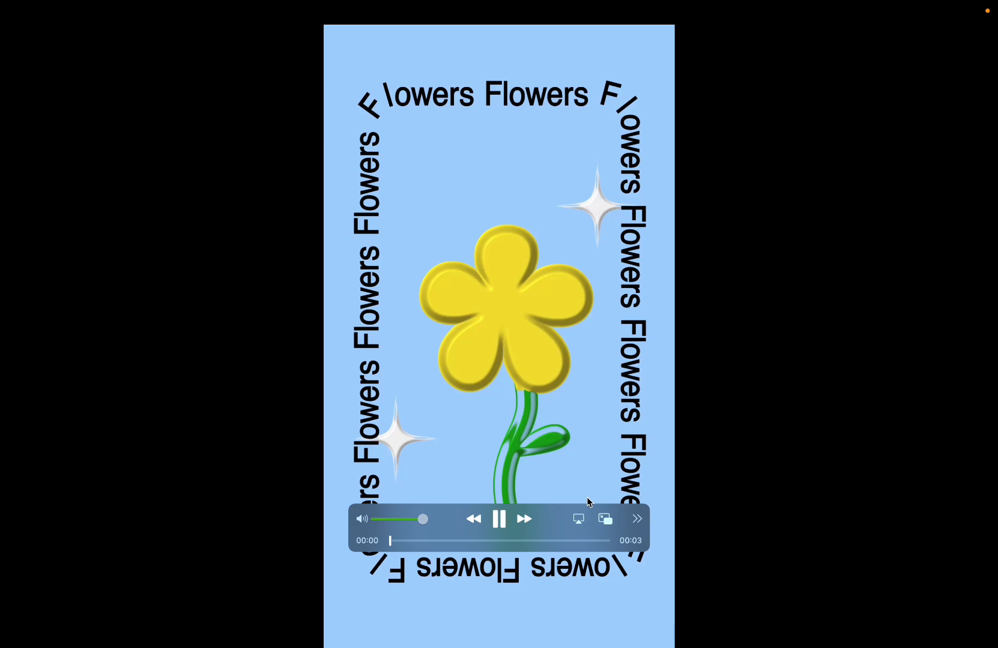
mouse_move(562, 6)
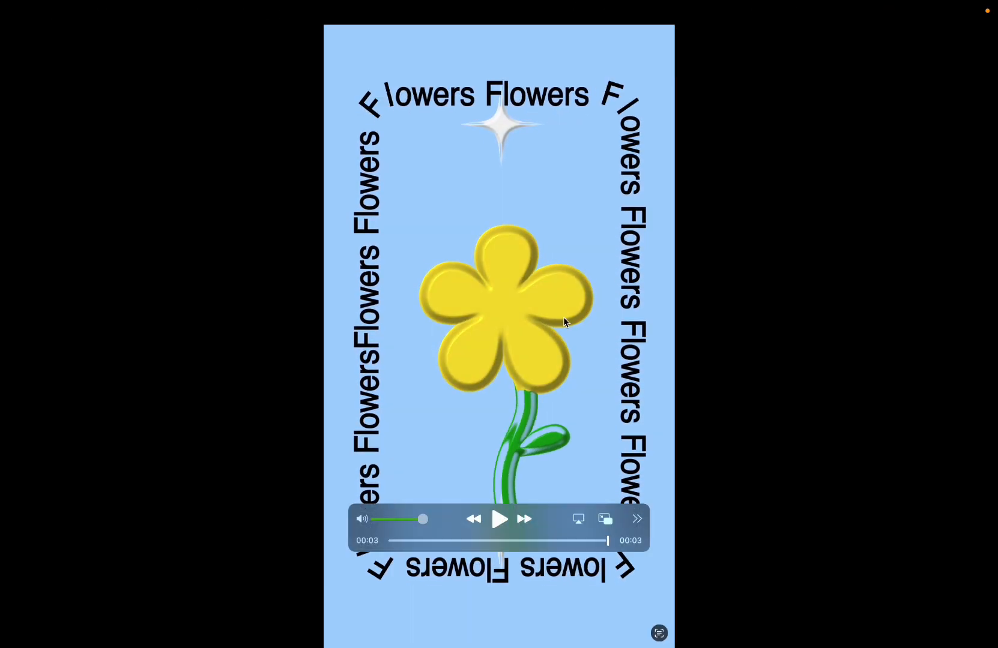
key(space)
mouse_move(296, 5)
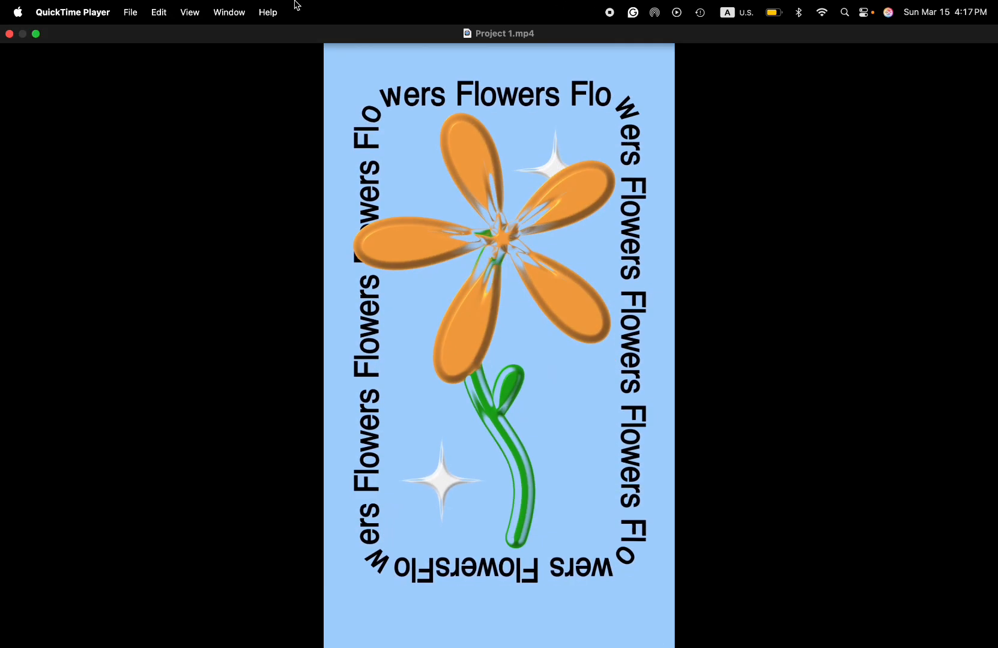